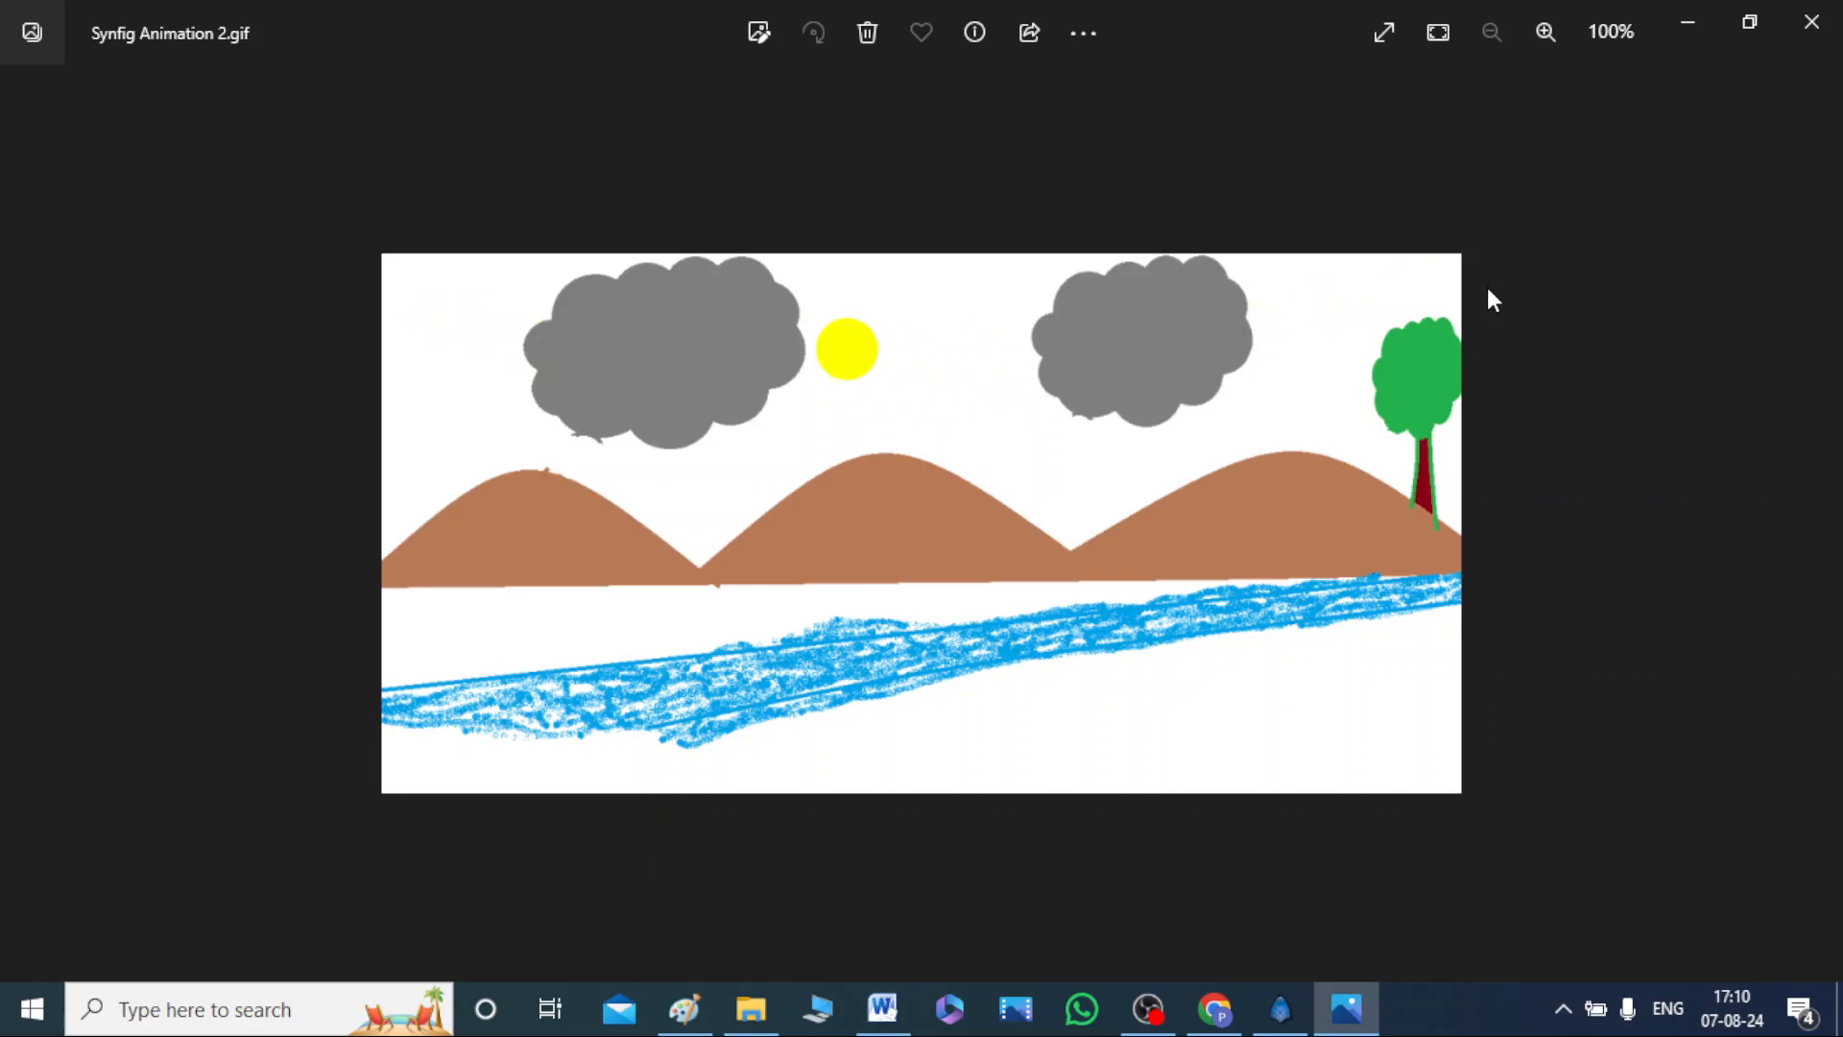
# Switch to Synfig Studio and import the image 8.png from the Desktop into the canvas.
pyautogui.click(1280, 1008)
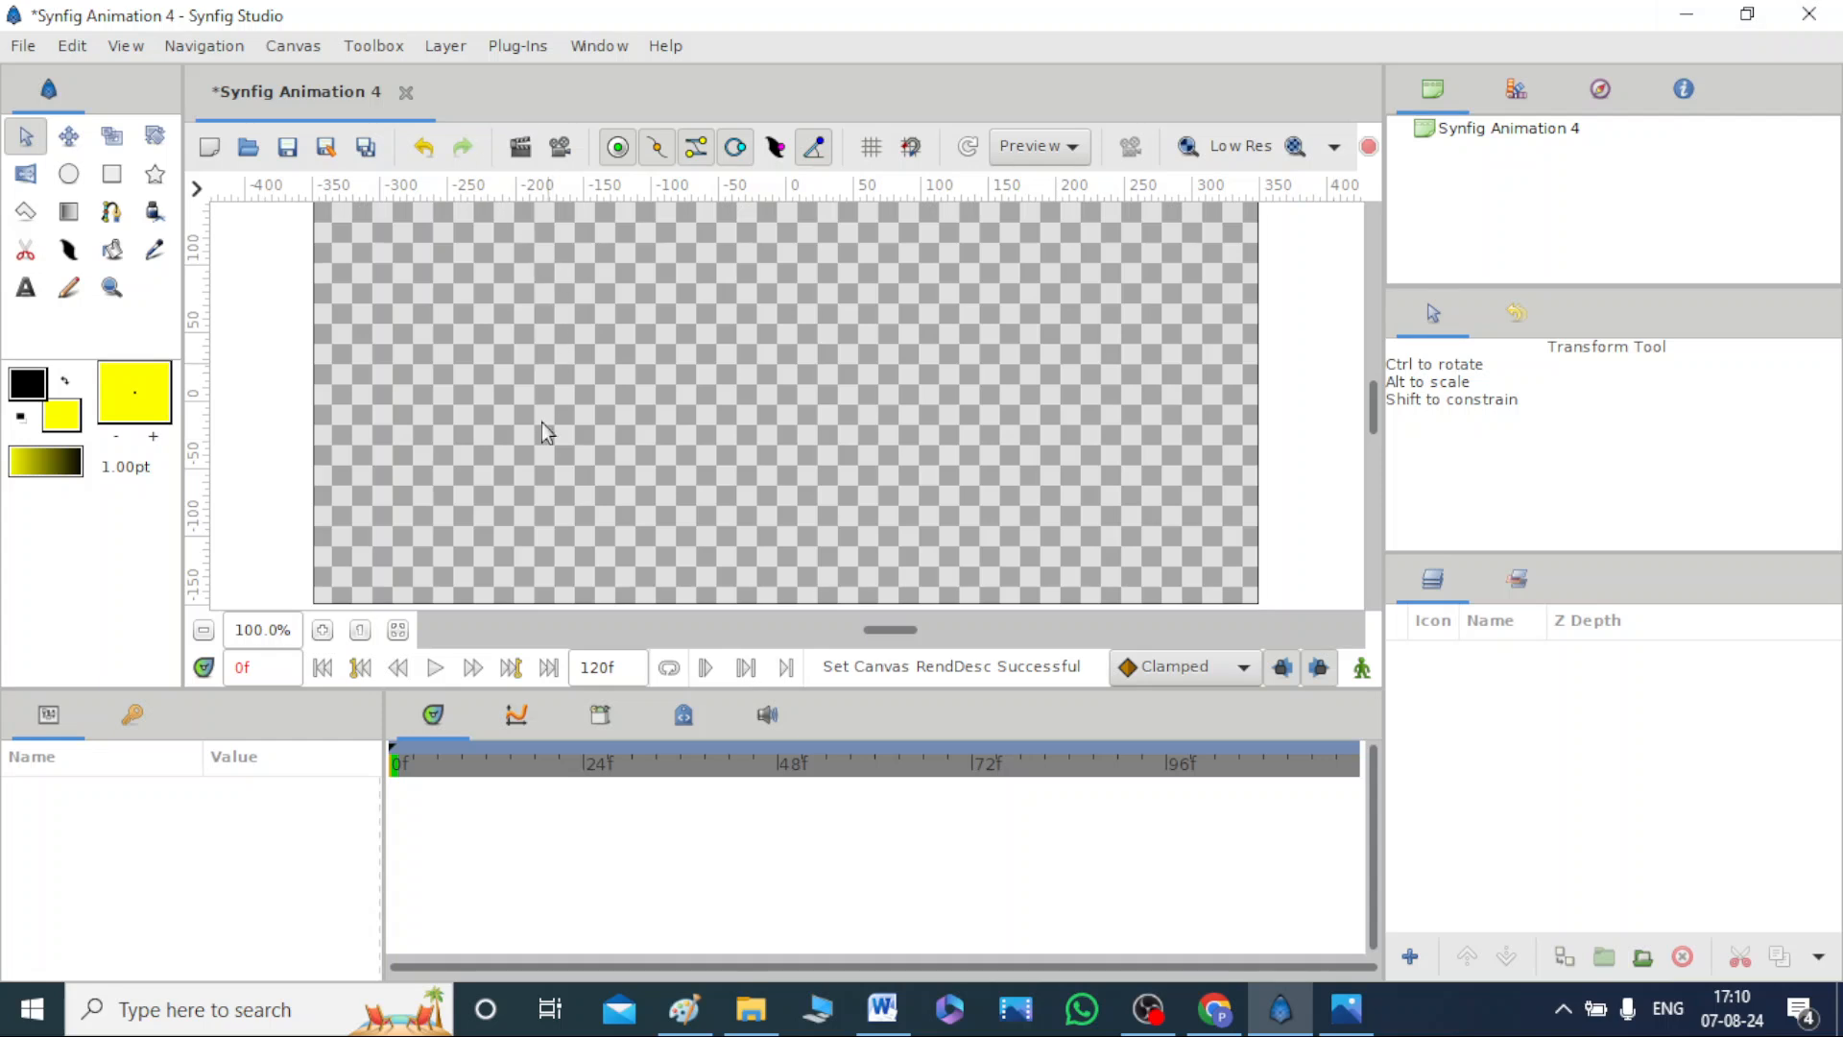
pyautogui.click(23, 46)
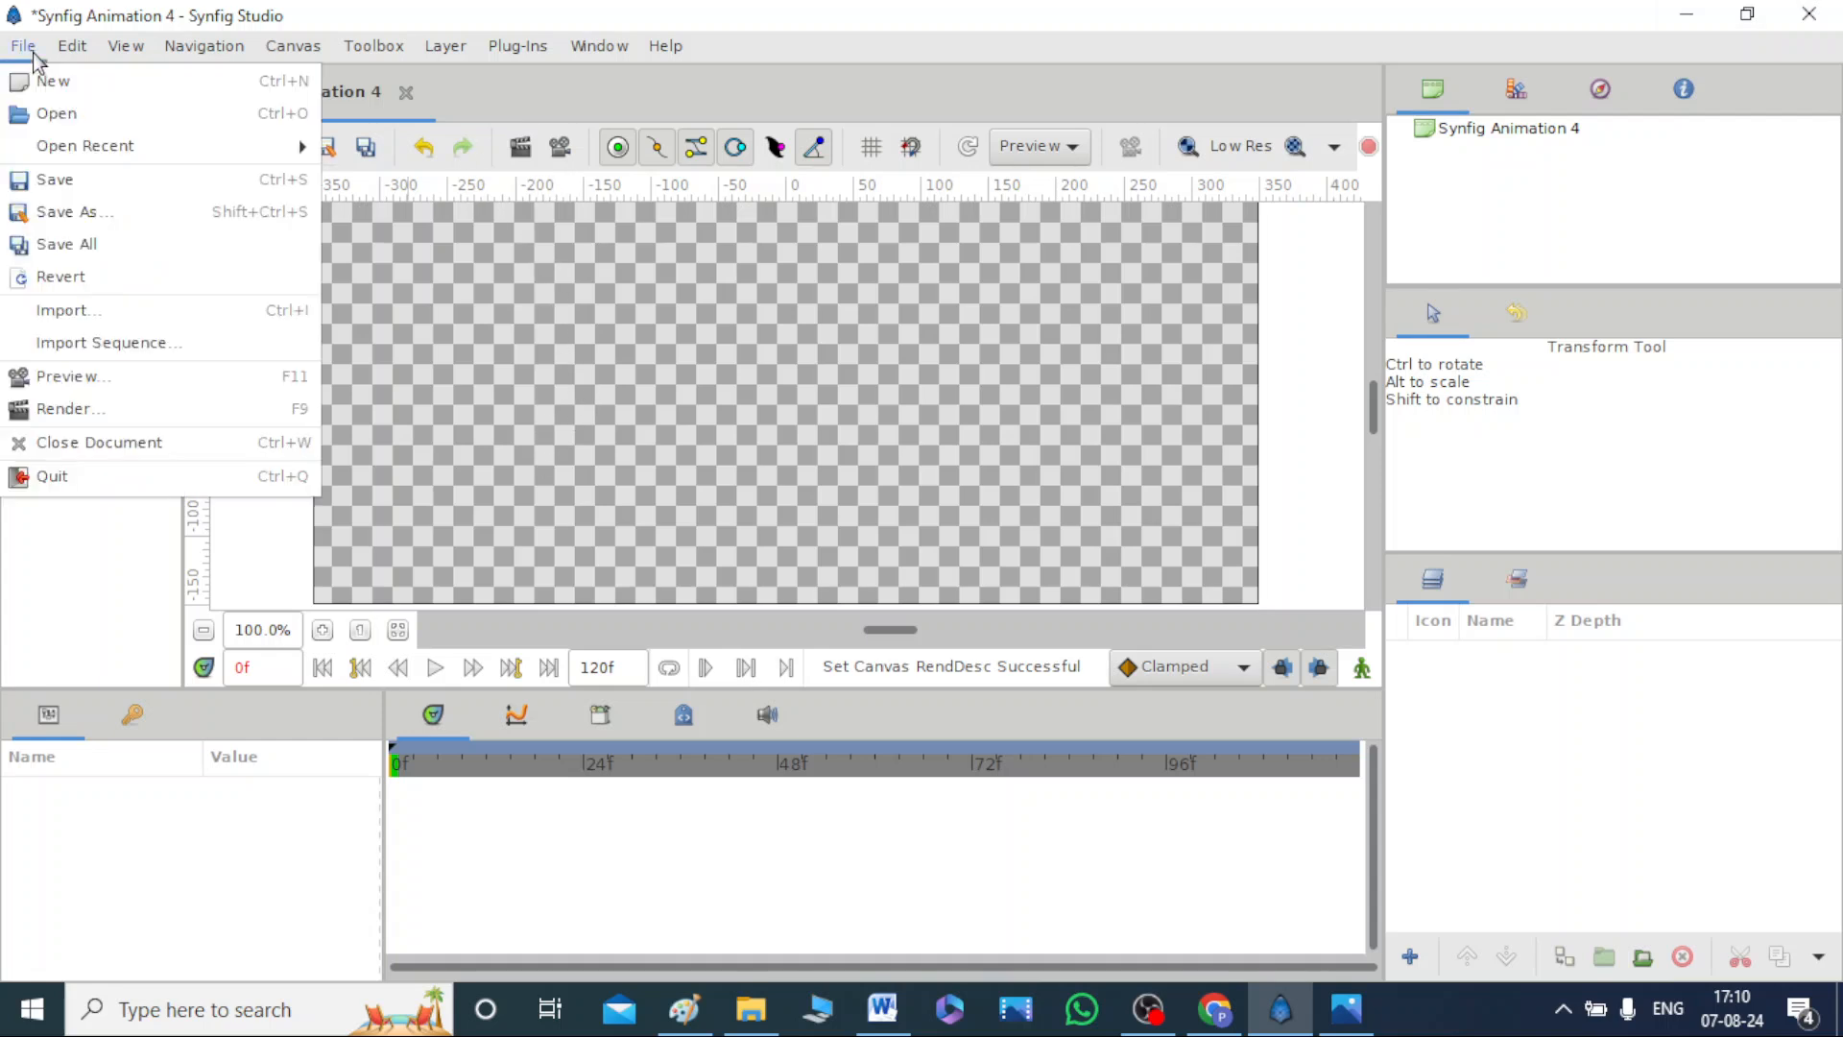
pyautogui.click(77, 313)
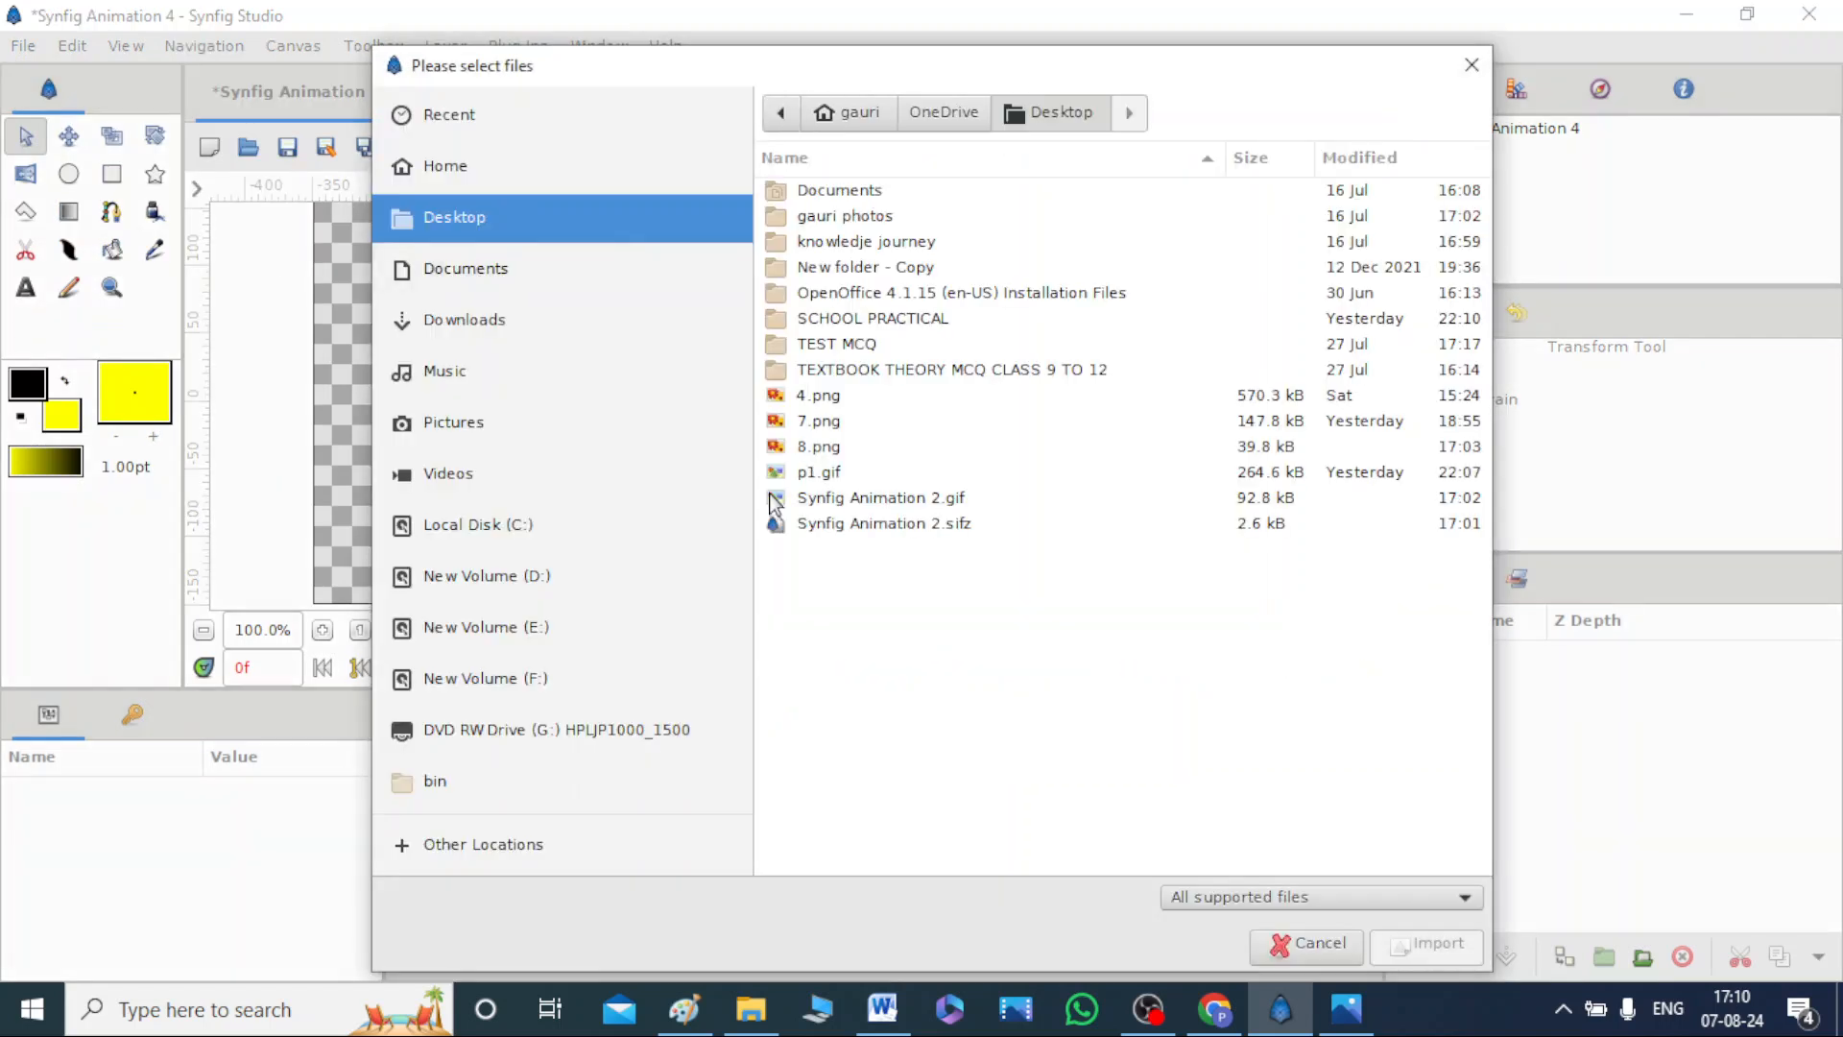
pyautogui.click(837, 448)
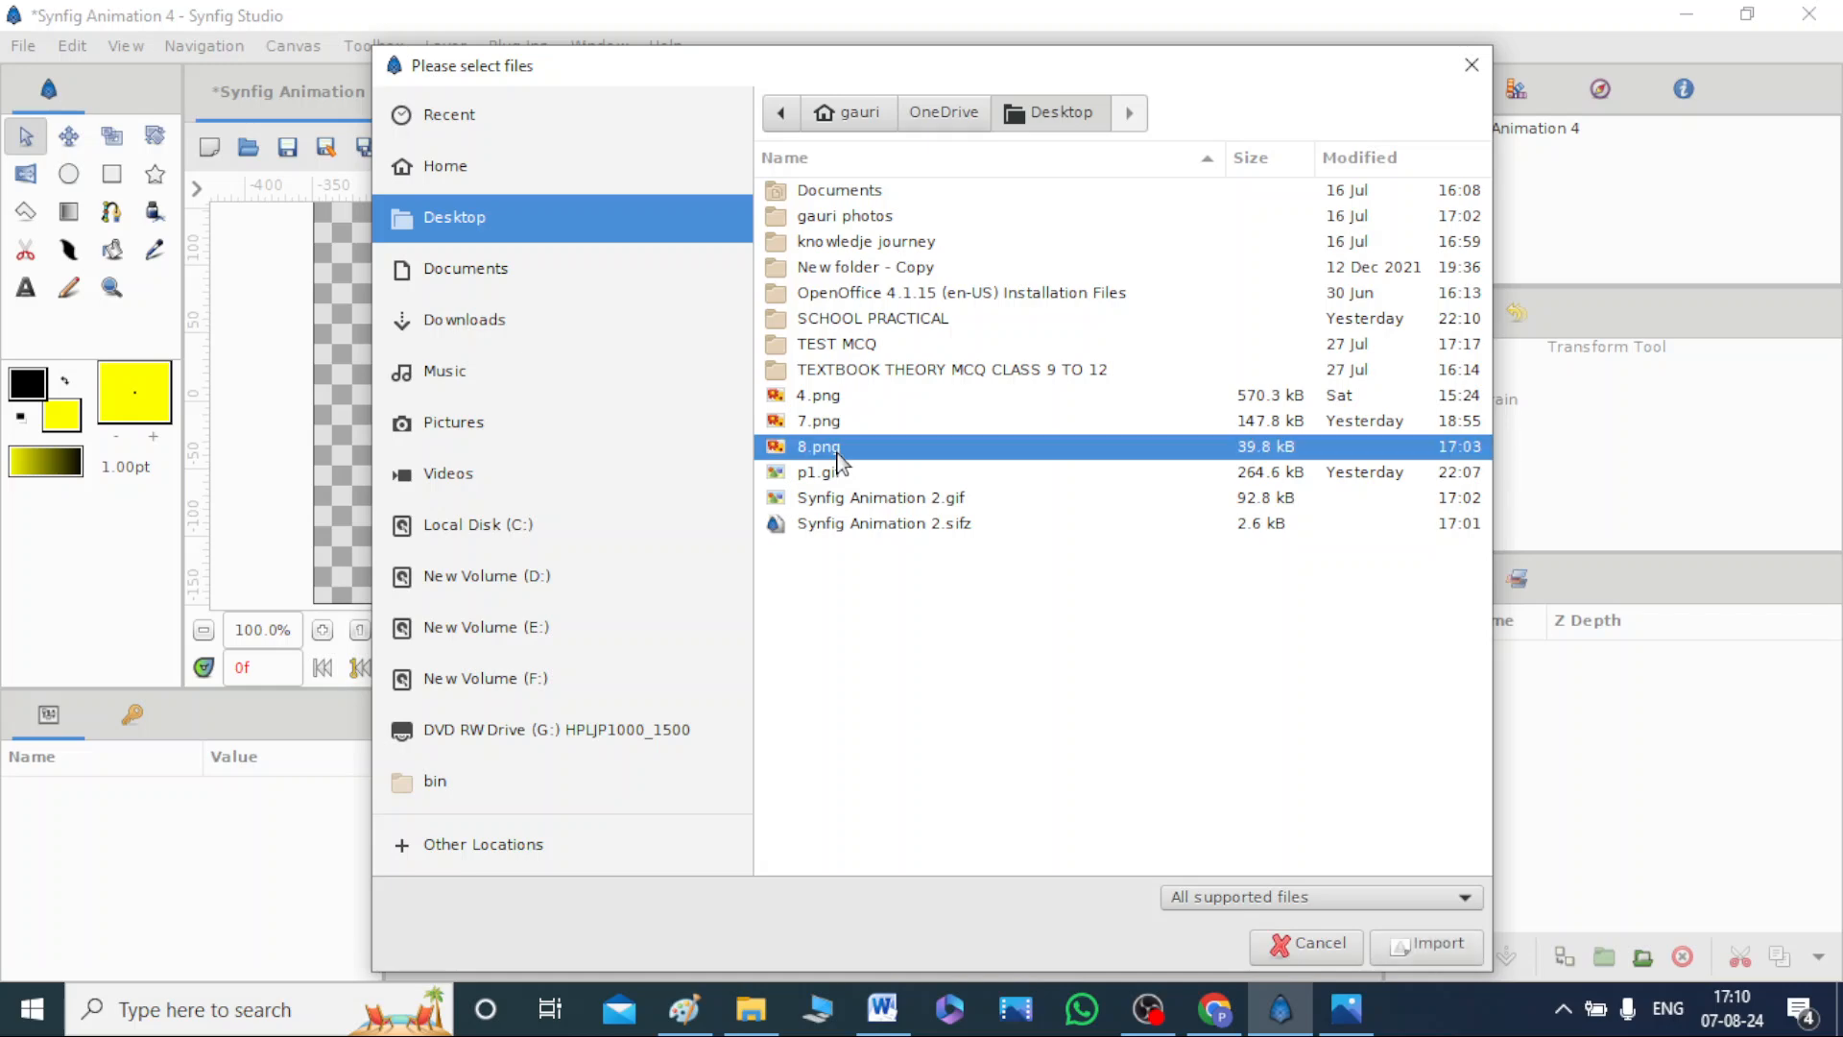
pyautogui.click(1430, 953)
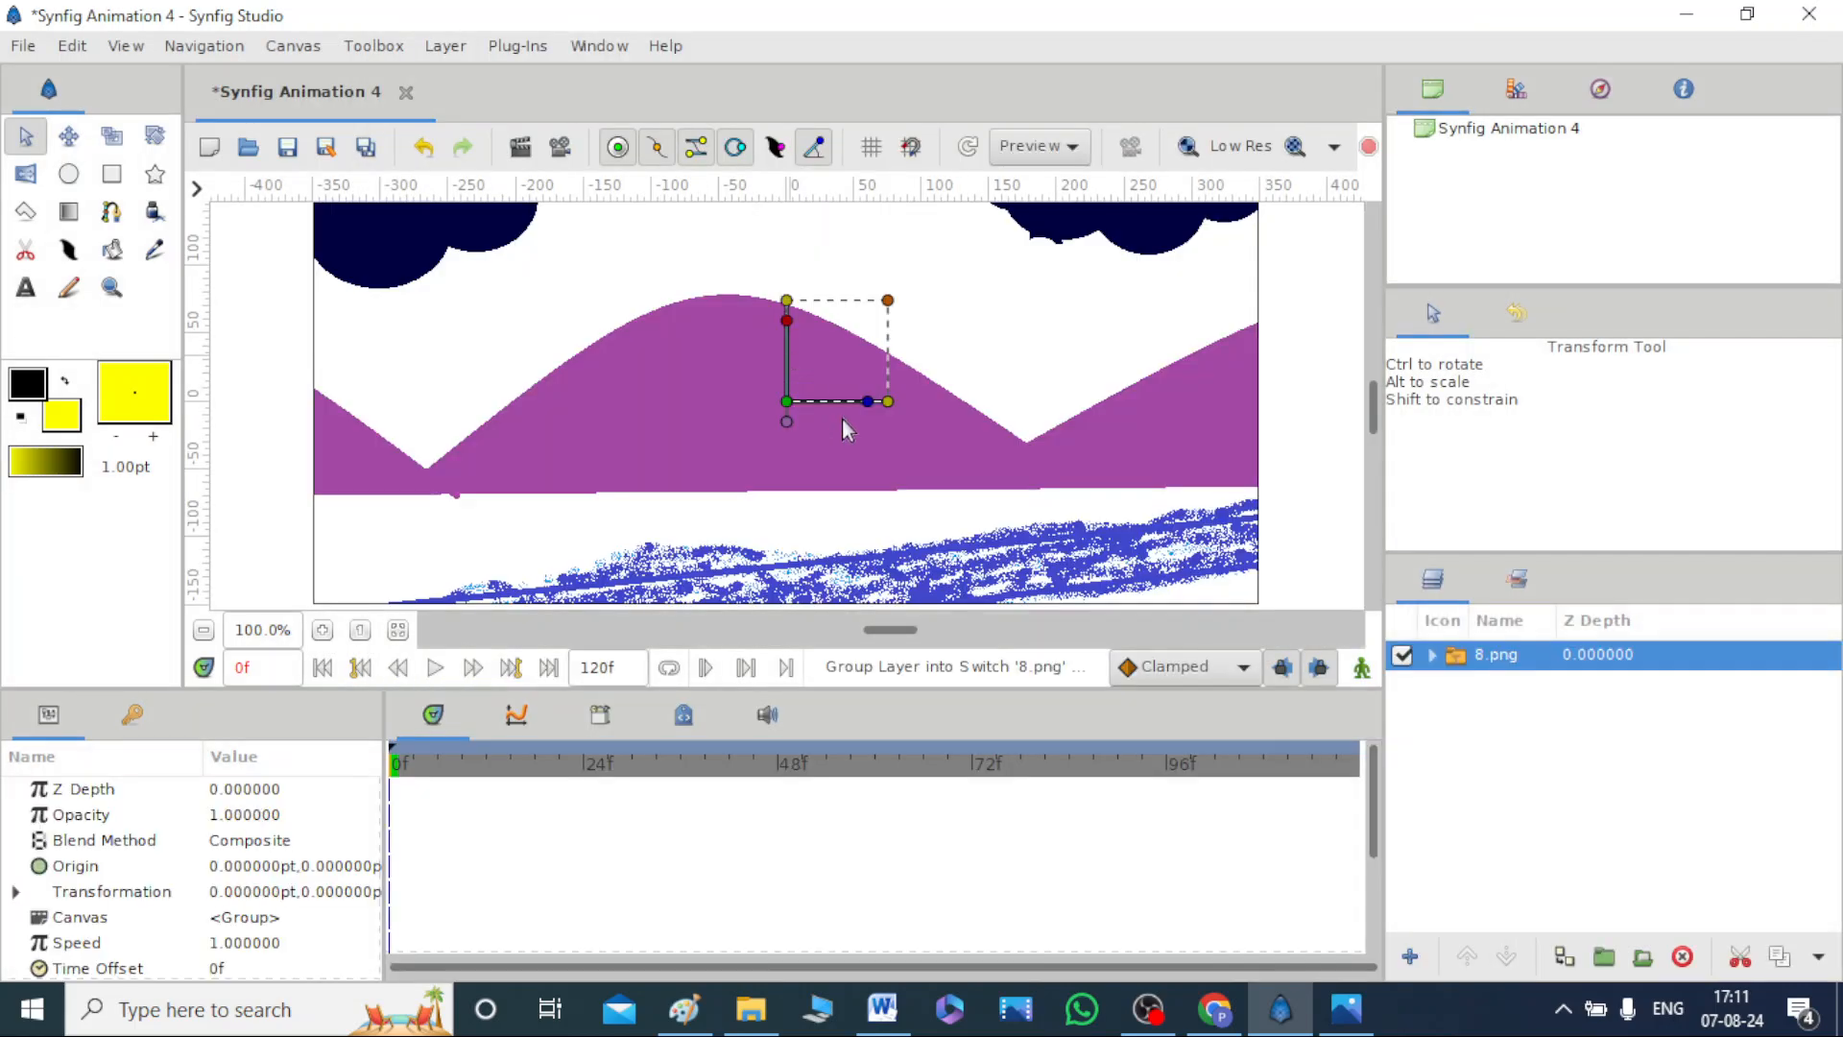
# Scale the imported 8.png landscape down to about 44.25 by 41.77 pt so the scenery fits the canvas.
pyautogui.moveTo(886, 405); pyautogui.dragTo(841, 416)
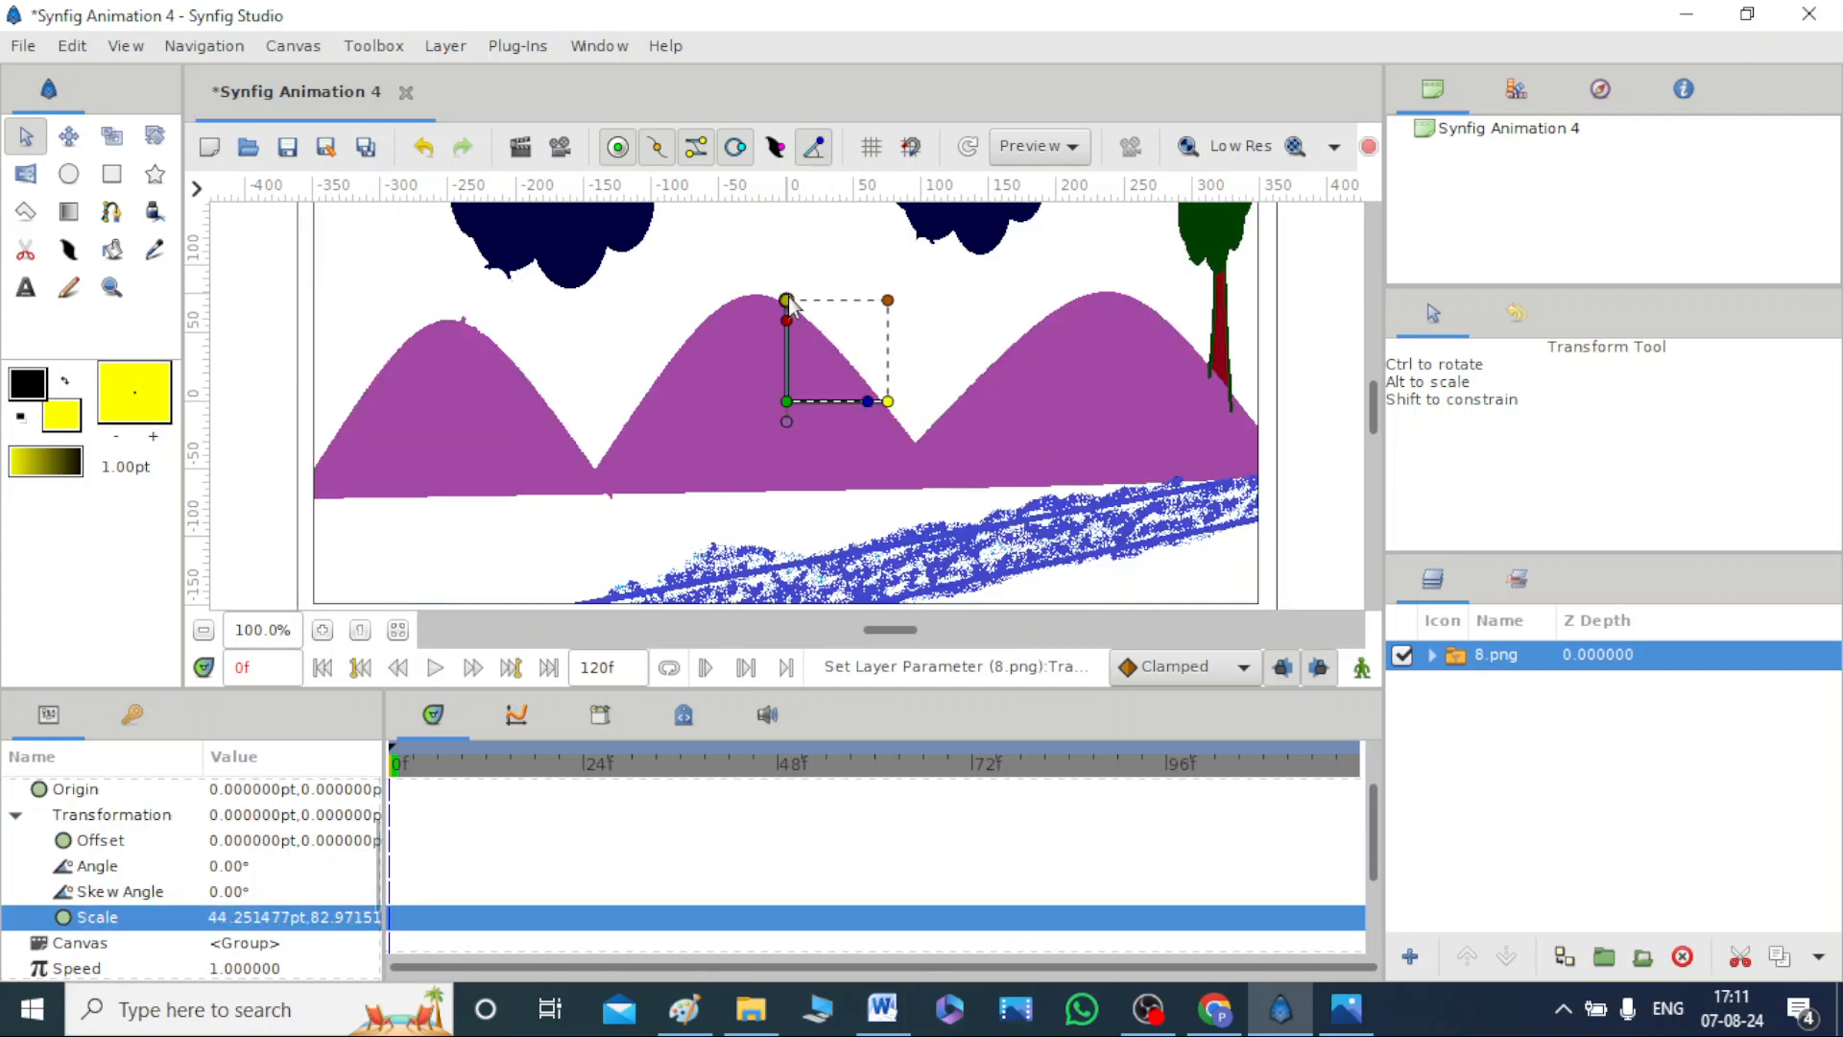
pyautogui.moveTo(787, 300); pyautogui.dragTo(785, 361)
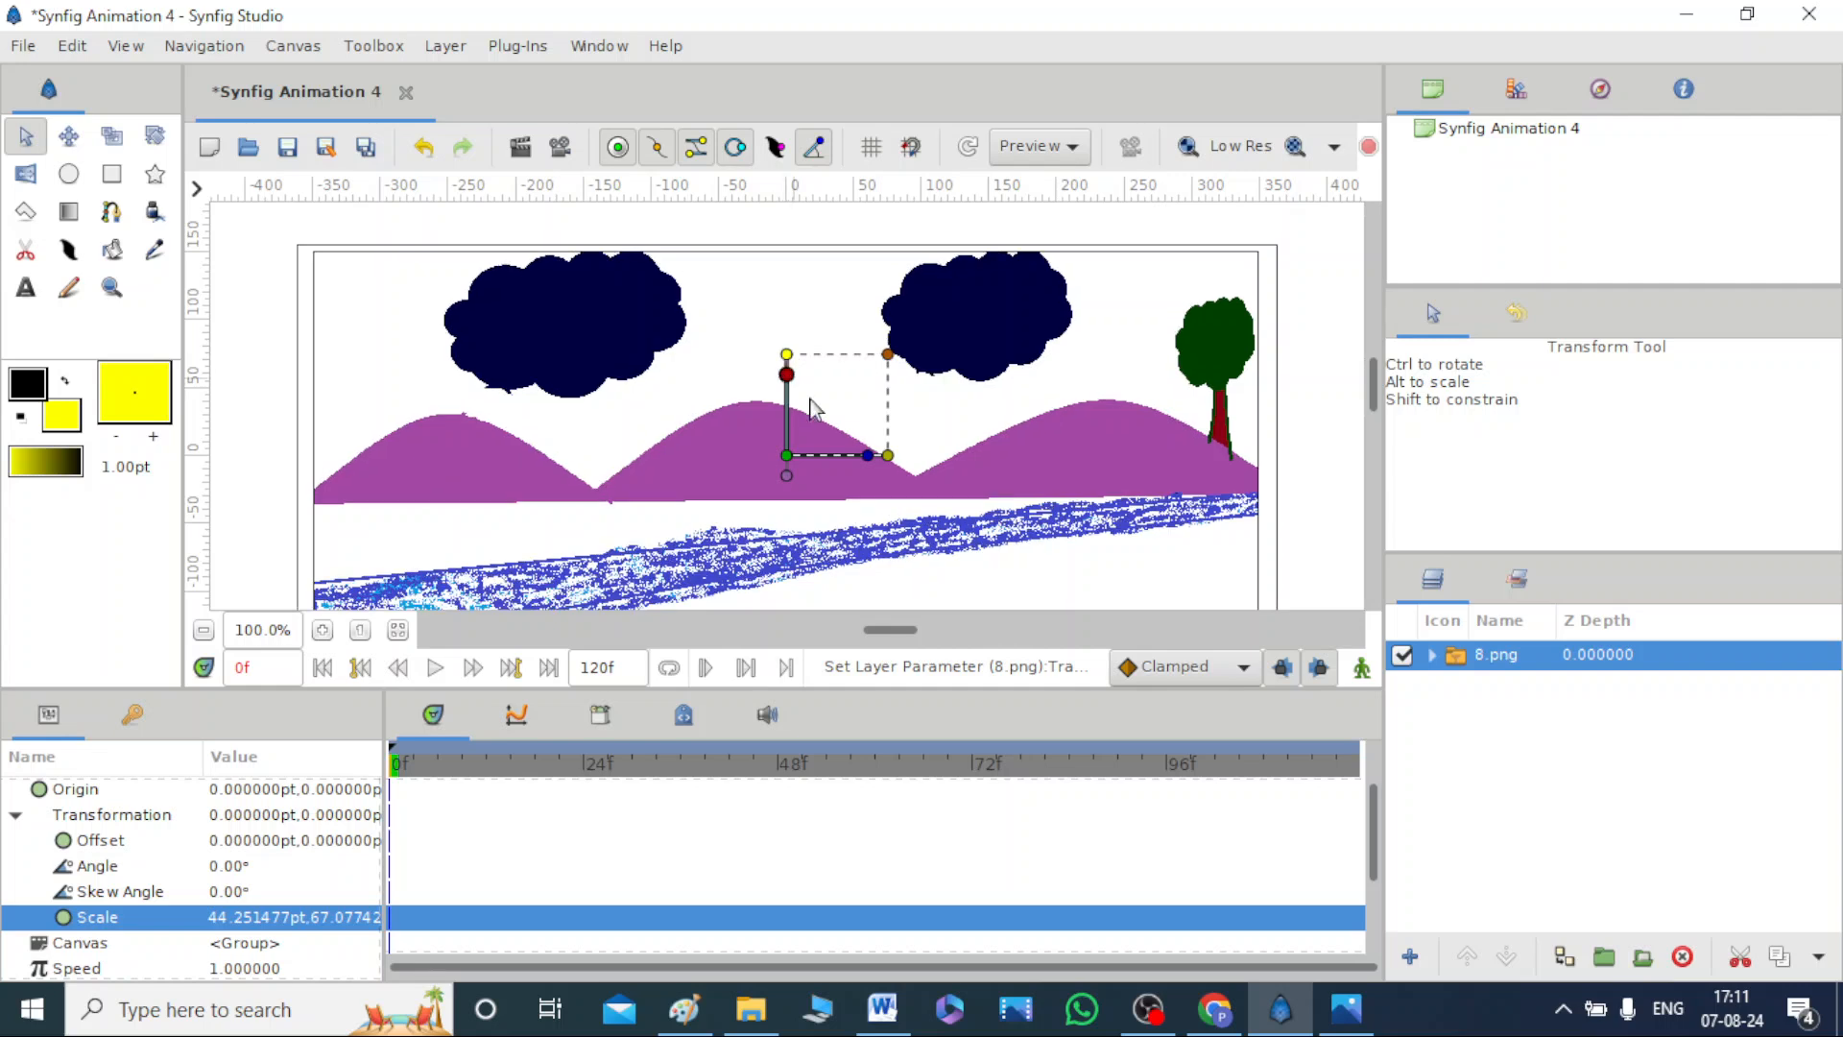
pyautogui.scroll(-2, 977, 482)
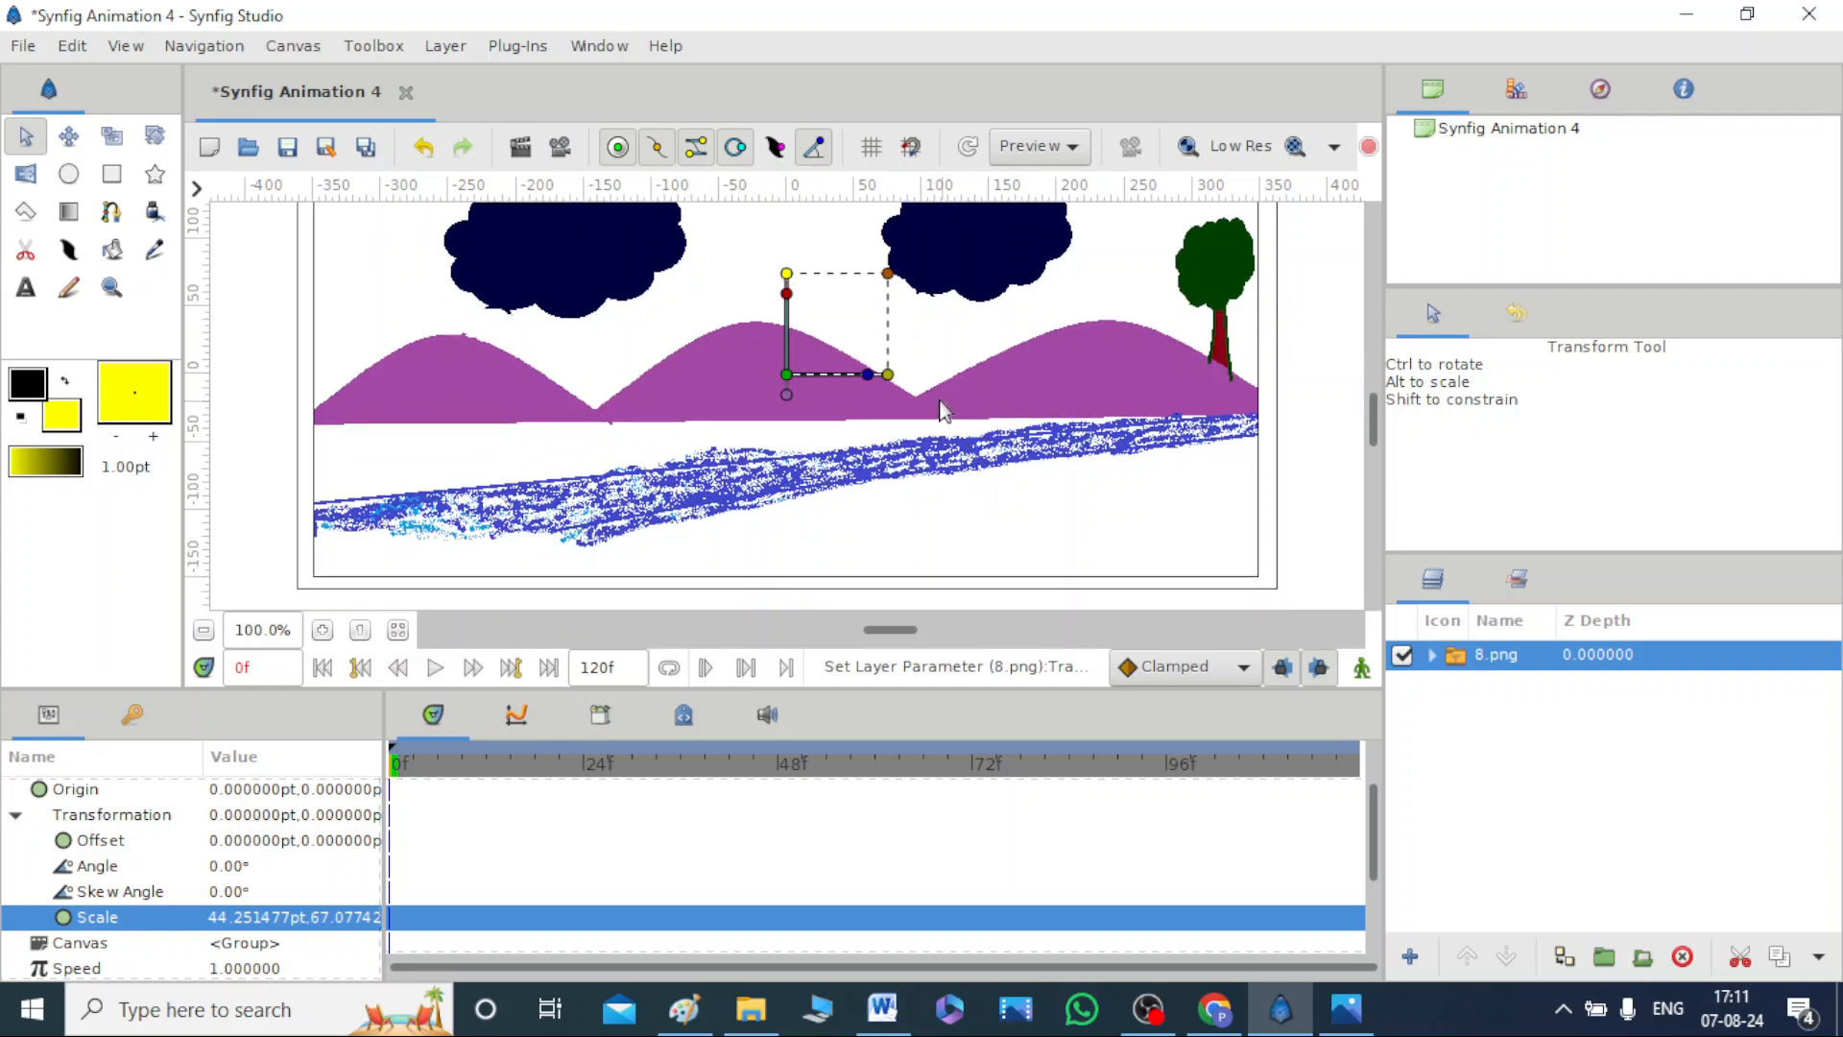
pyautogui.moveTo(889, 374); pyautogui.dragTo(899, 375)
pyautogui.scroll(2, 913, 400)
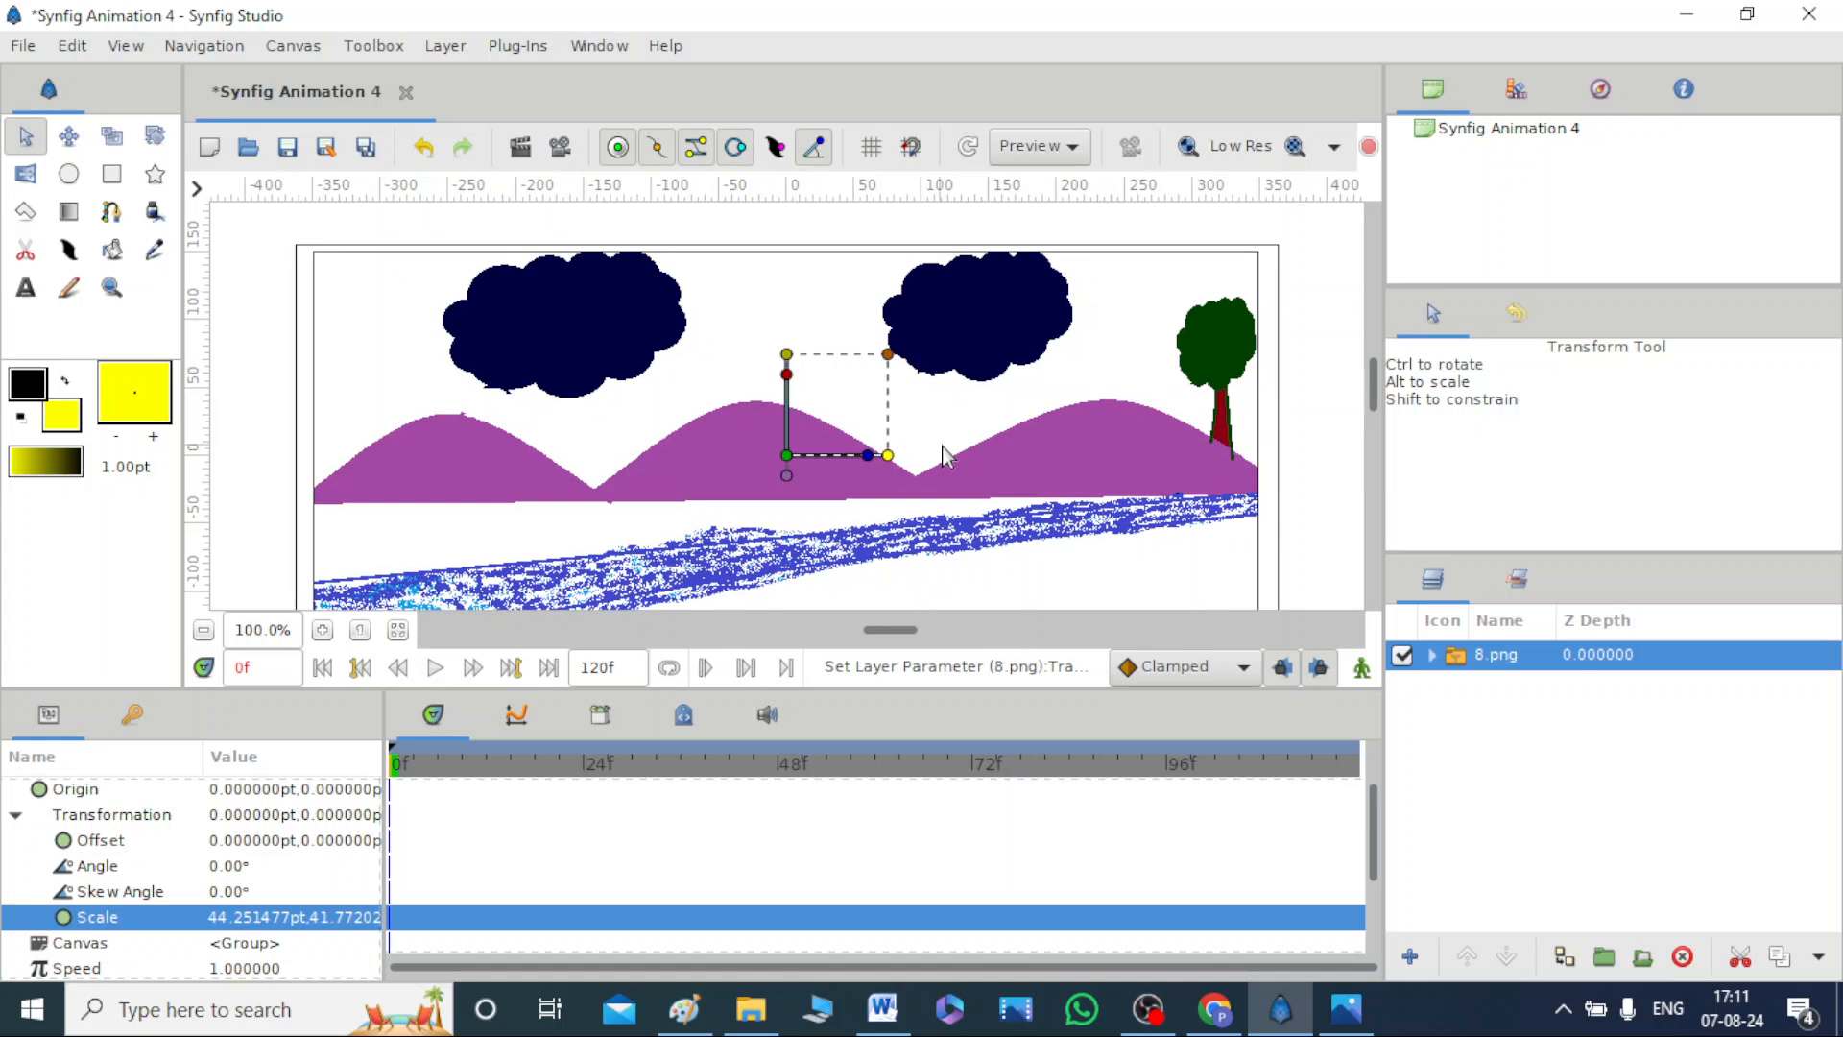
pyautogui.scroll(-1, 662, 425)
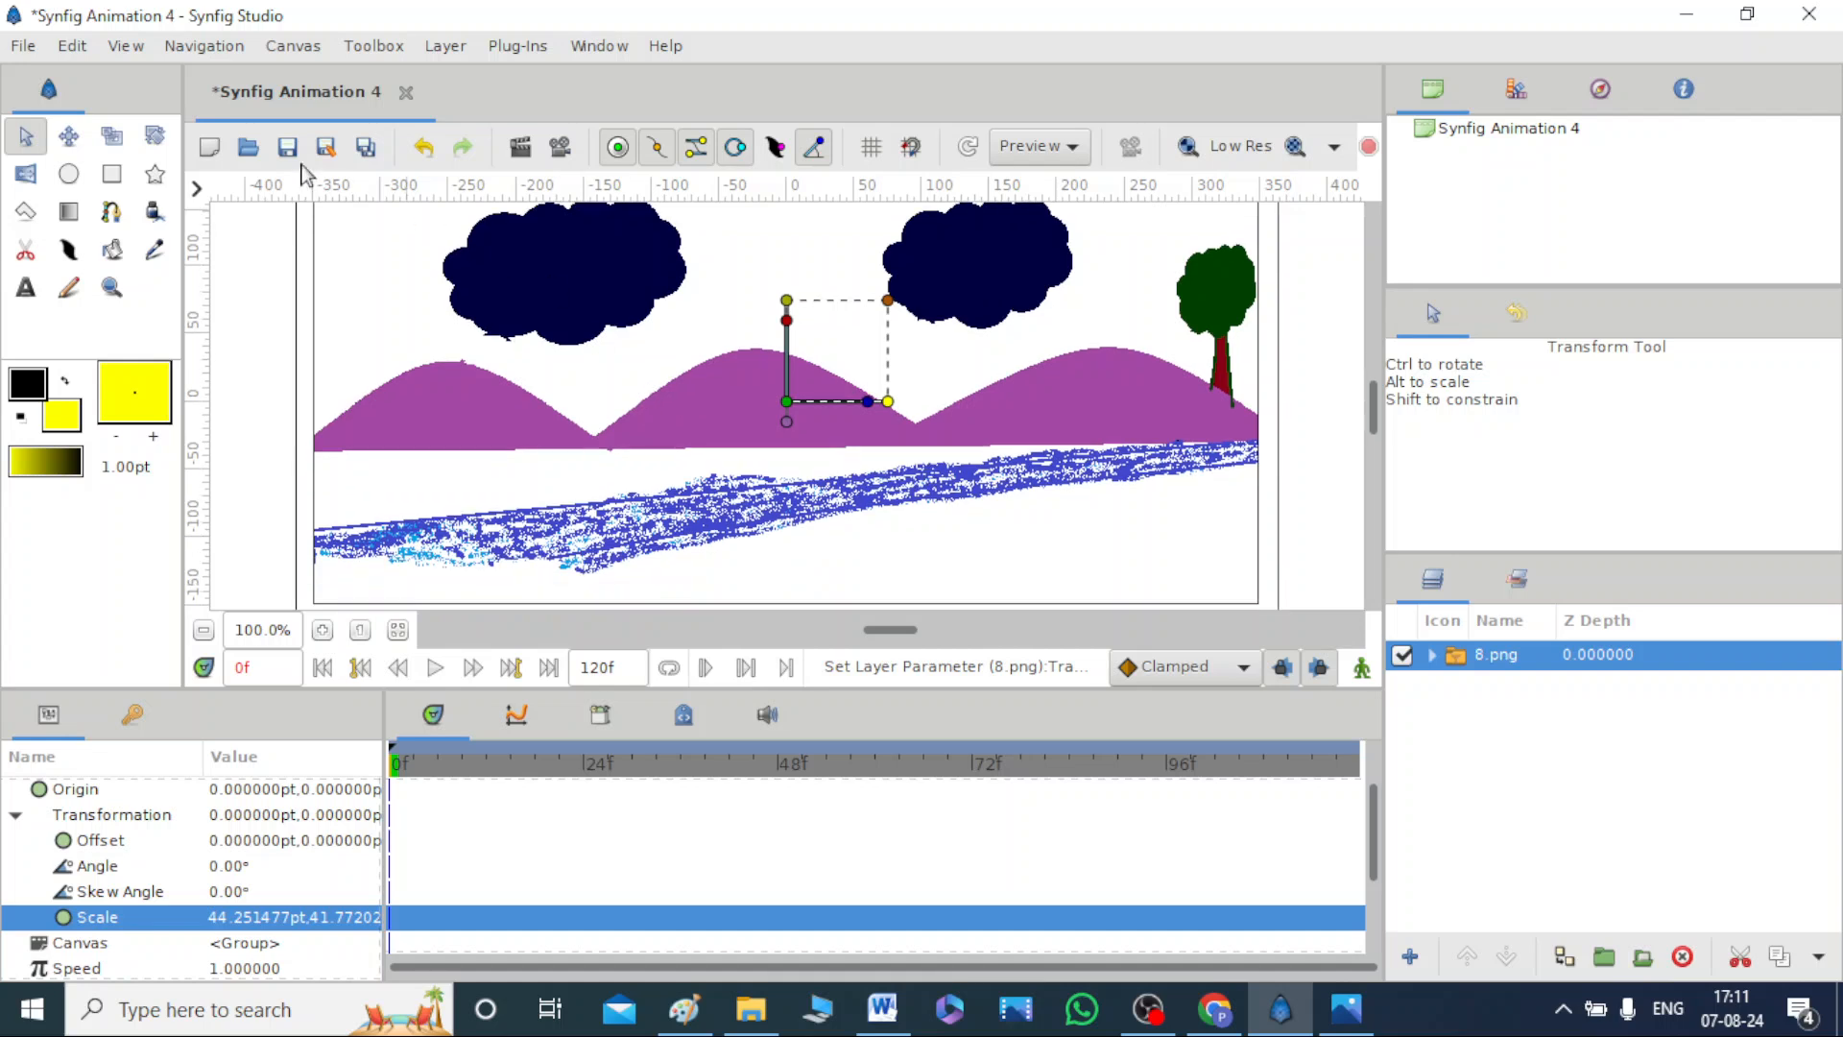
# Draw a yellow sun circle of about 25 pt radius beside the left cloud and move it to about (-320, 107) pt.
pyautogui.click(70, 174)
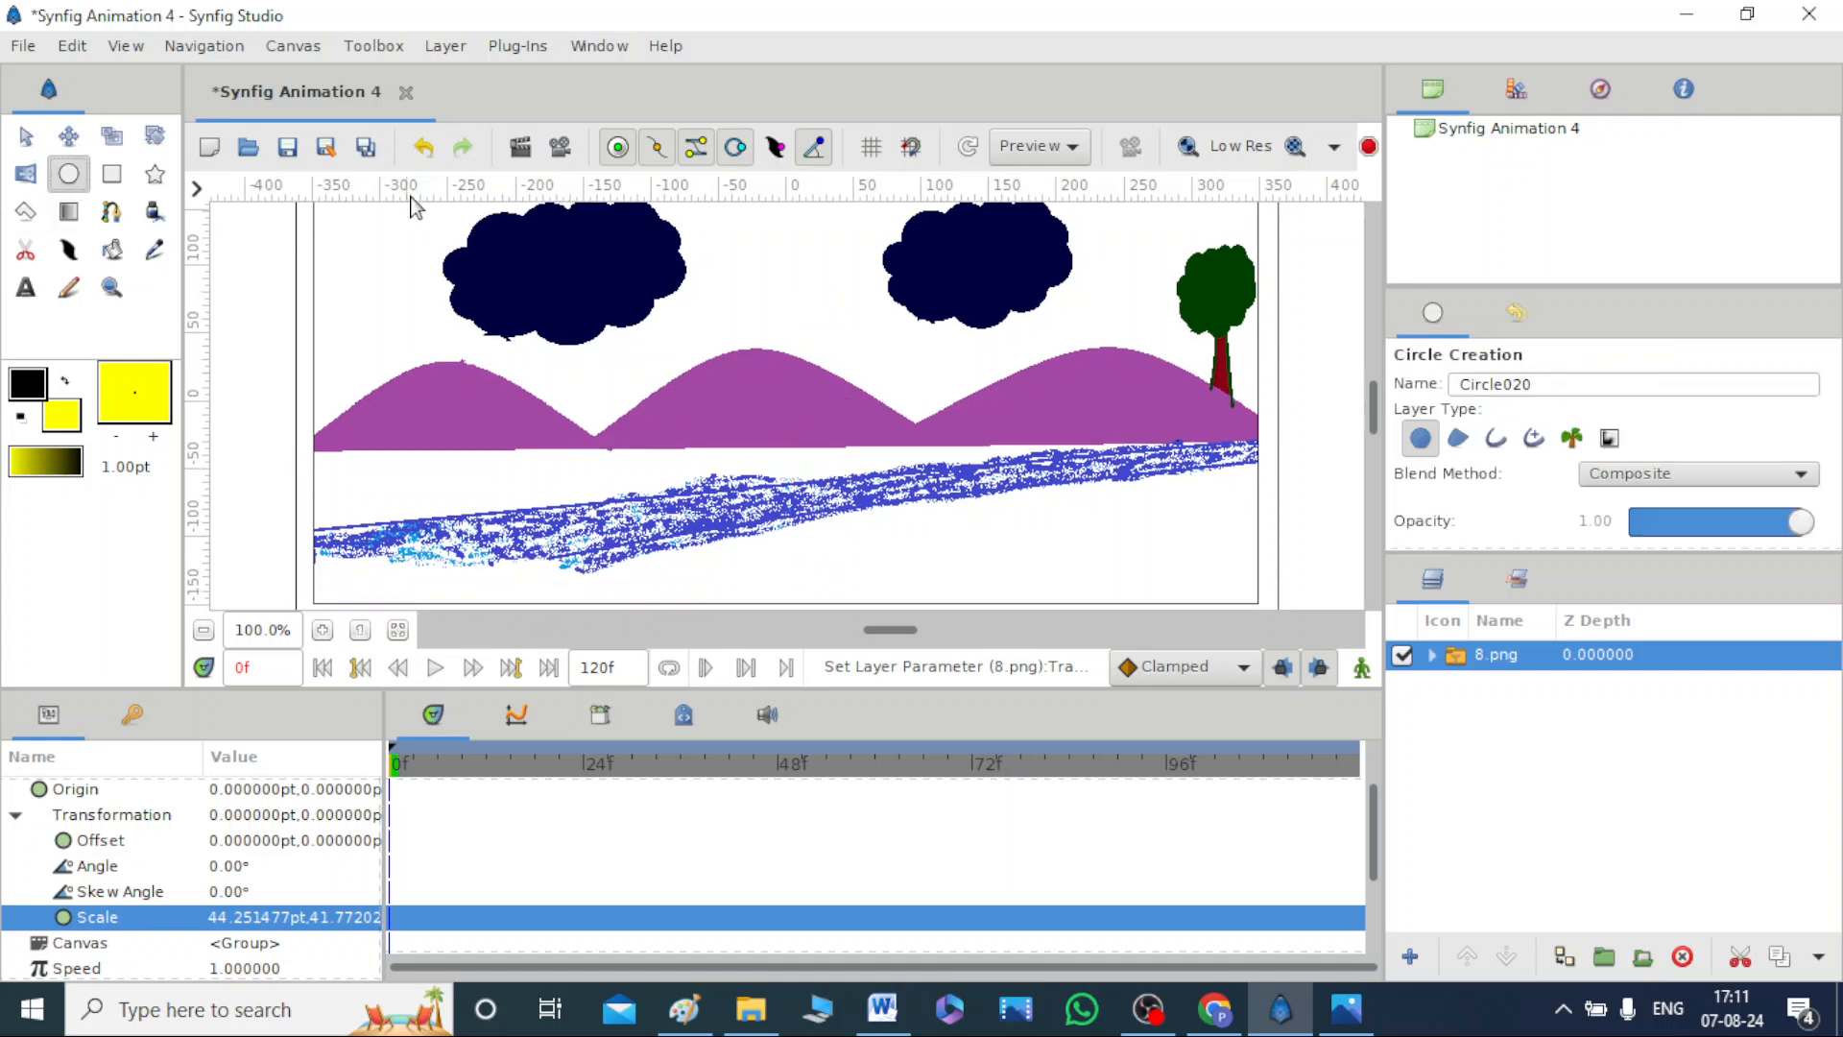
pyautogui.scroll(1, 397, 353)
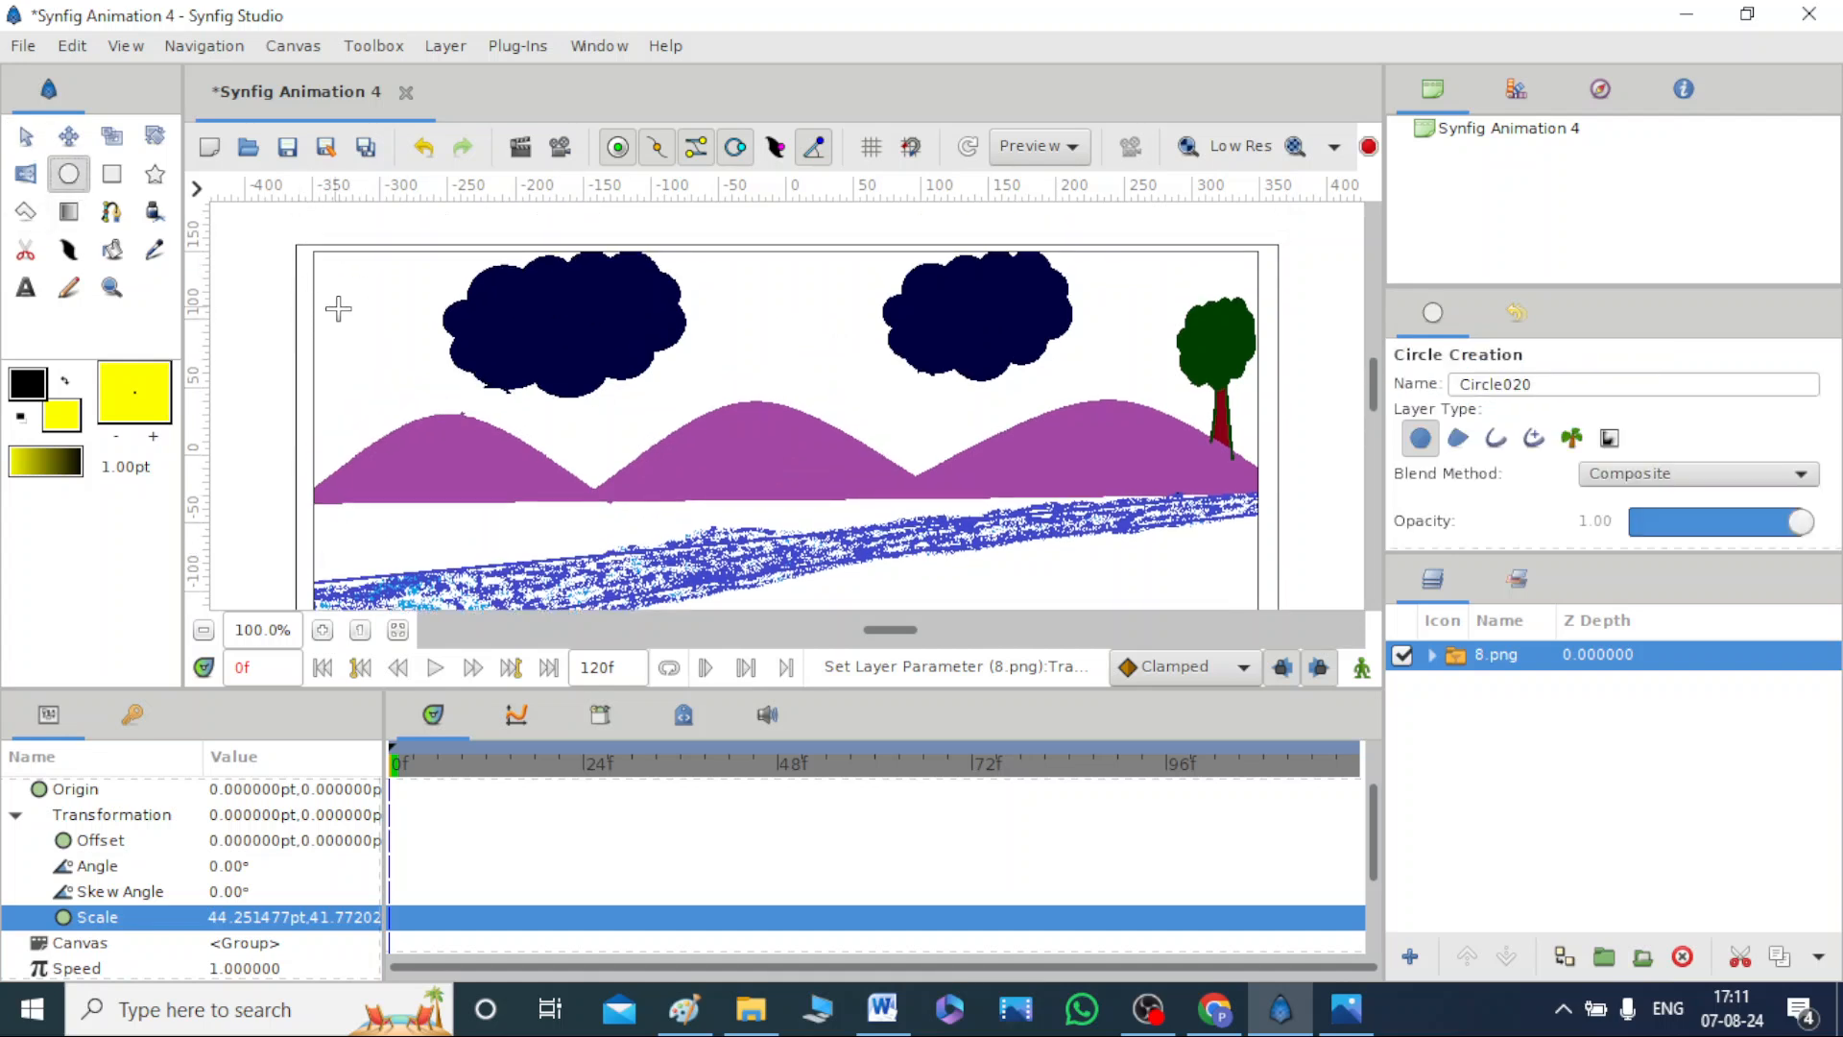
pyautogui.moveTo(334, 298); pyautogui.dragTo(368, 367)
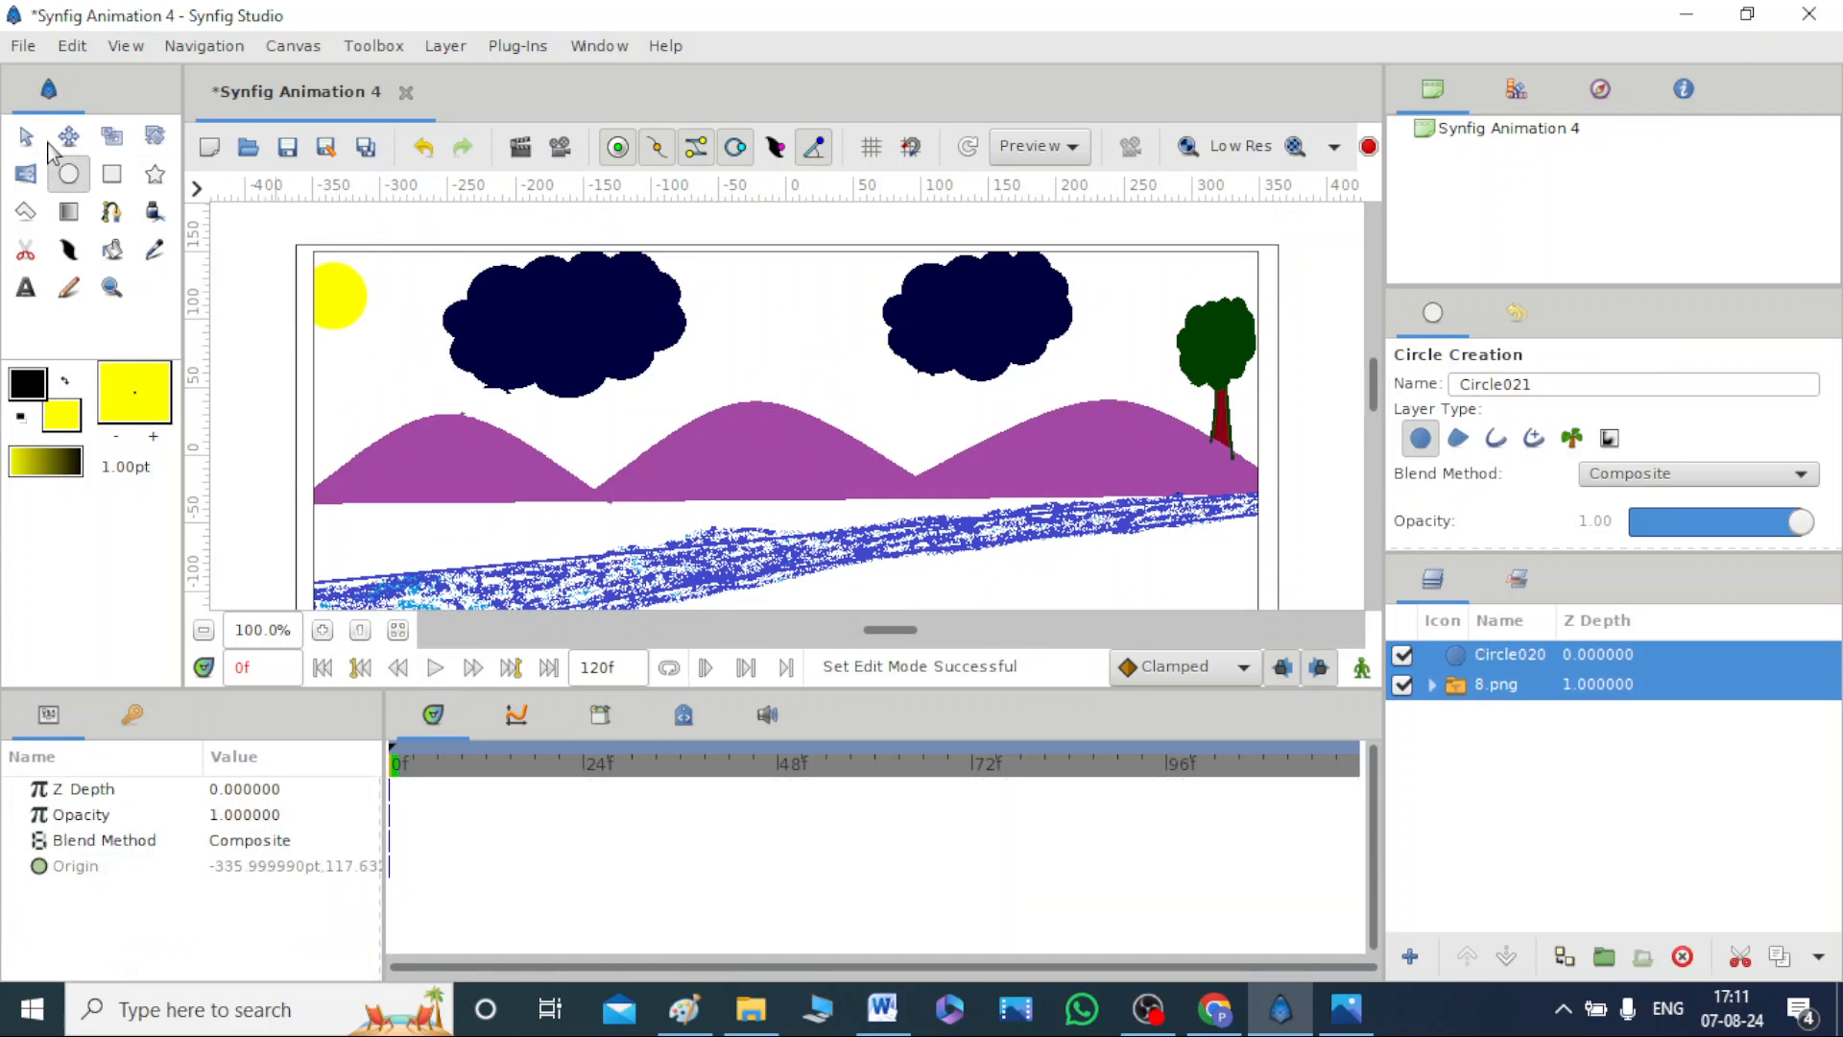
pyautogui.click(25, 141)
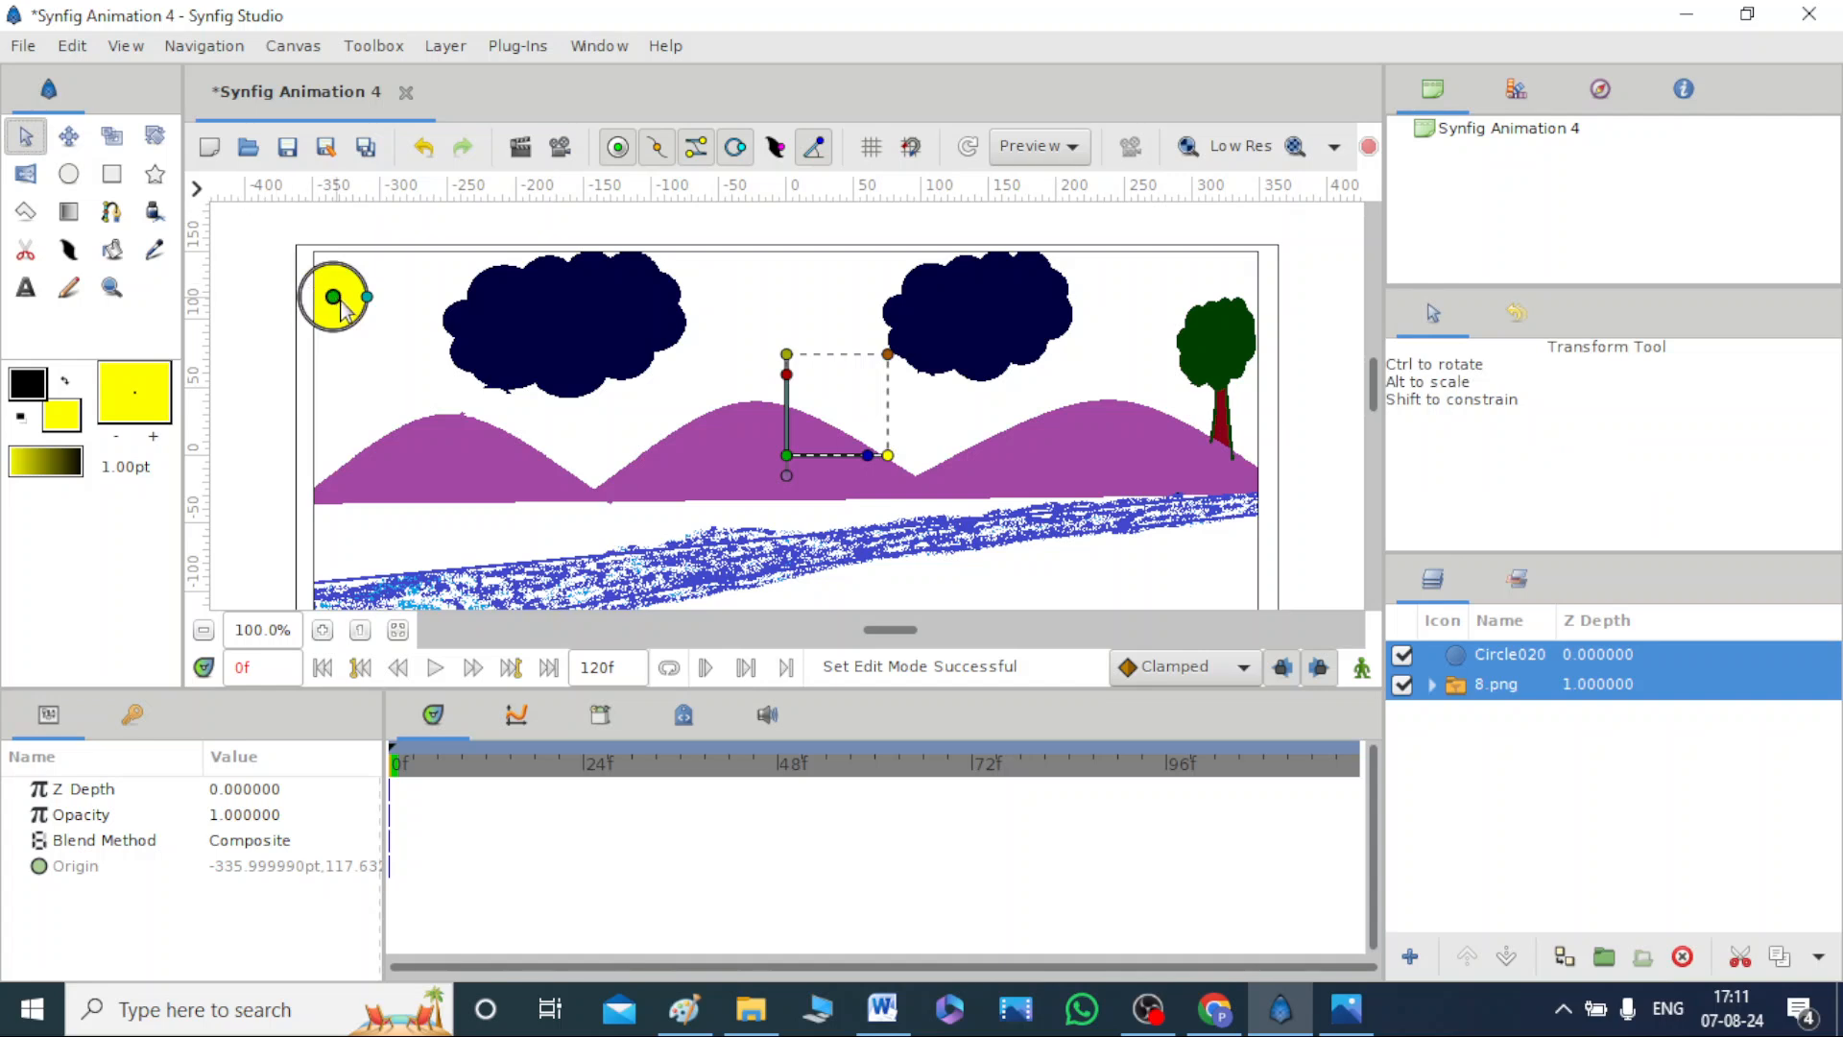
pyautogui.moveTo(338, 300); pyautogui.dragTo(355, 310)
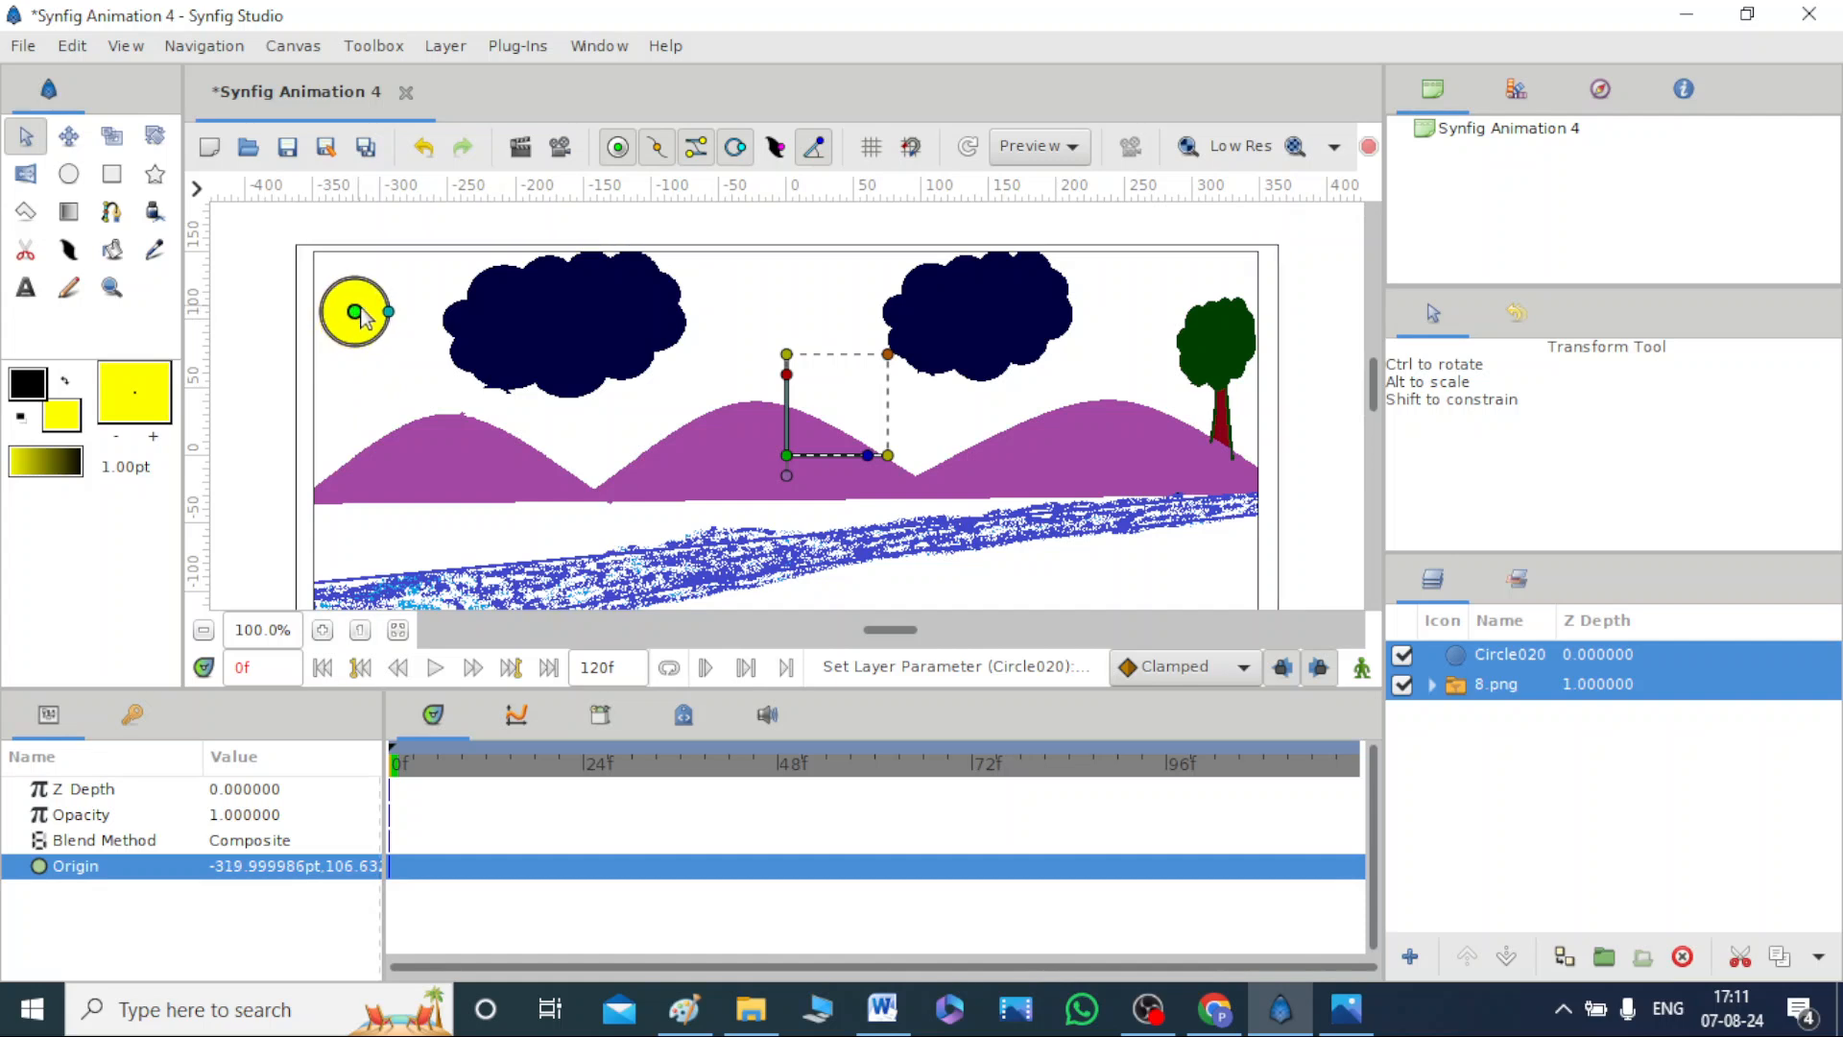
# Create a four-point closed spline region layer covering the left cloud, looping the spline at its first vertex.
pyautogui.click(123, 214)
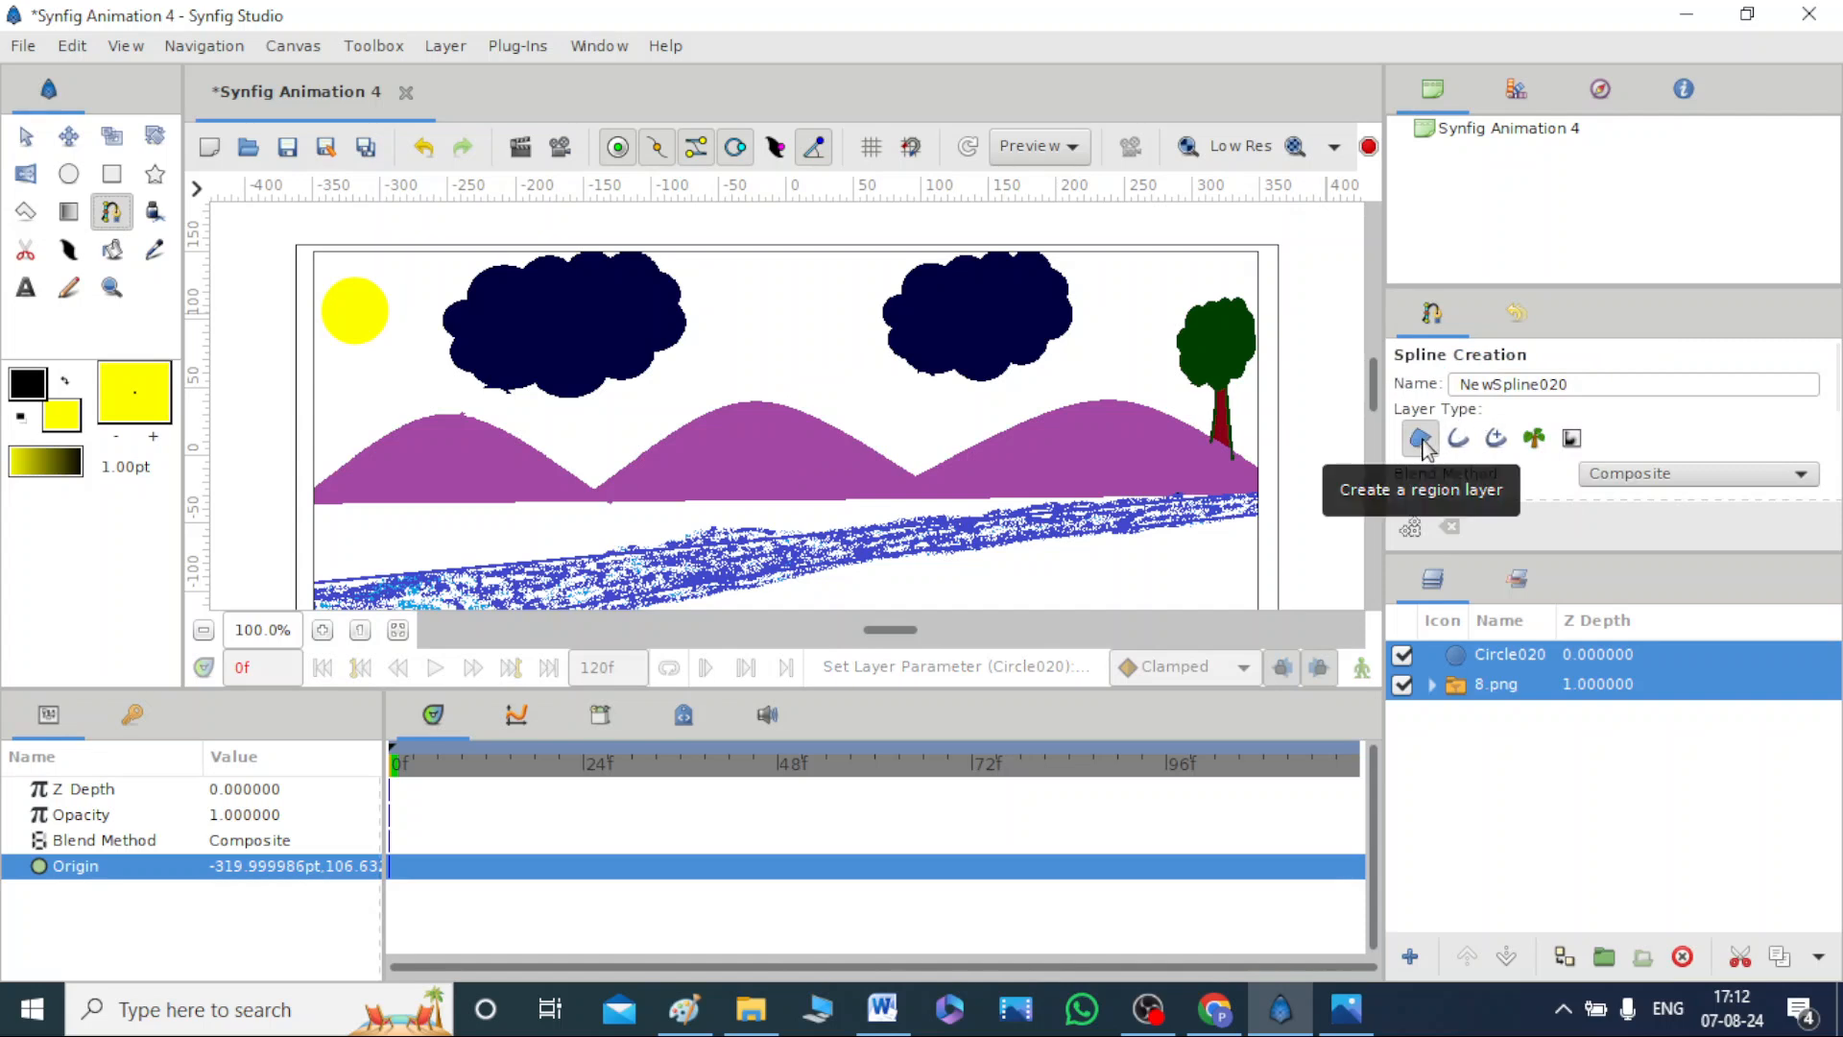
pyautogui.click(458, 259)
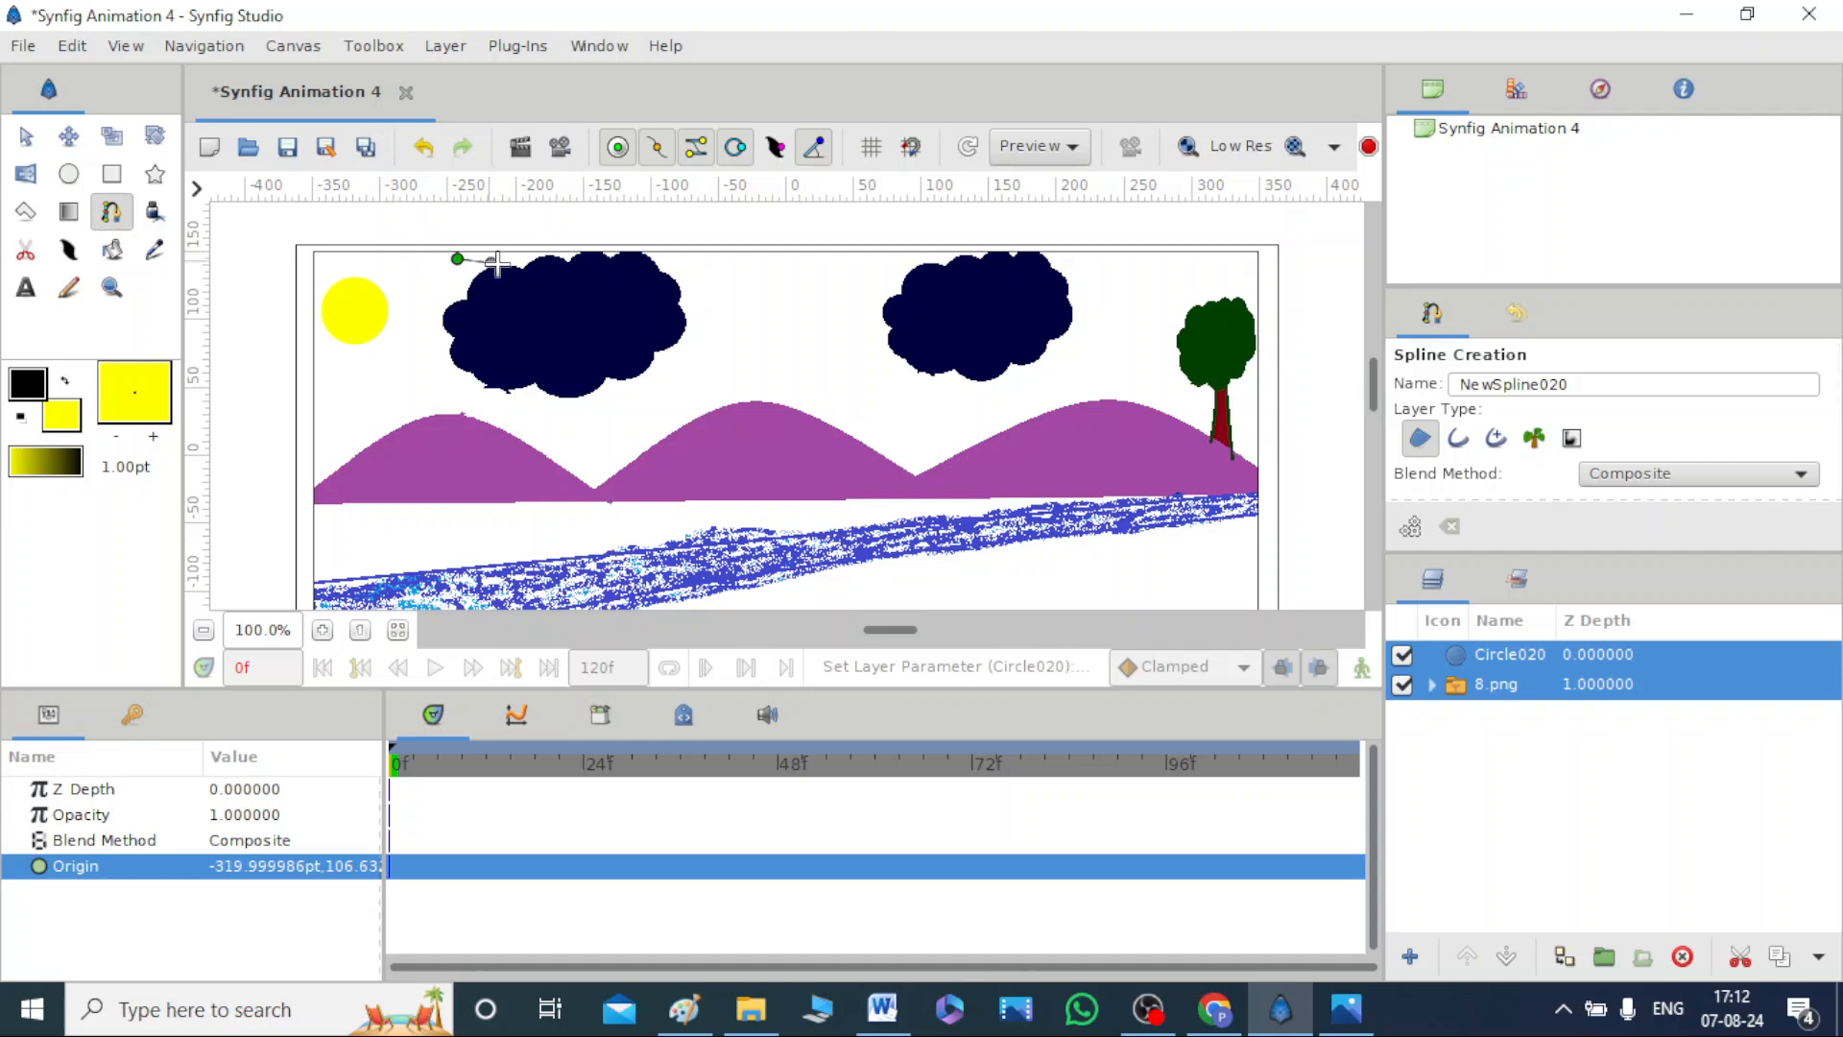
pyautogui.click(679, 256)
pyautogui.click(678, 383)
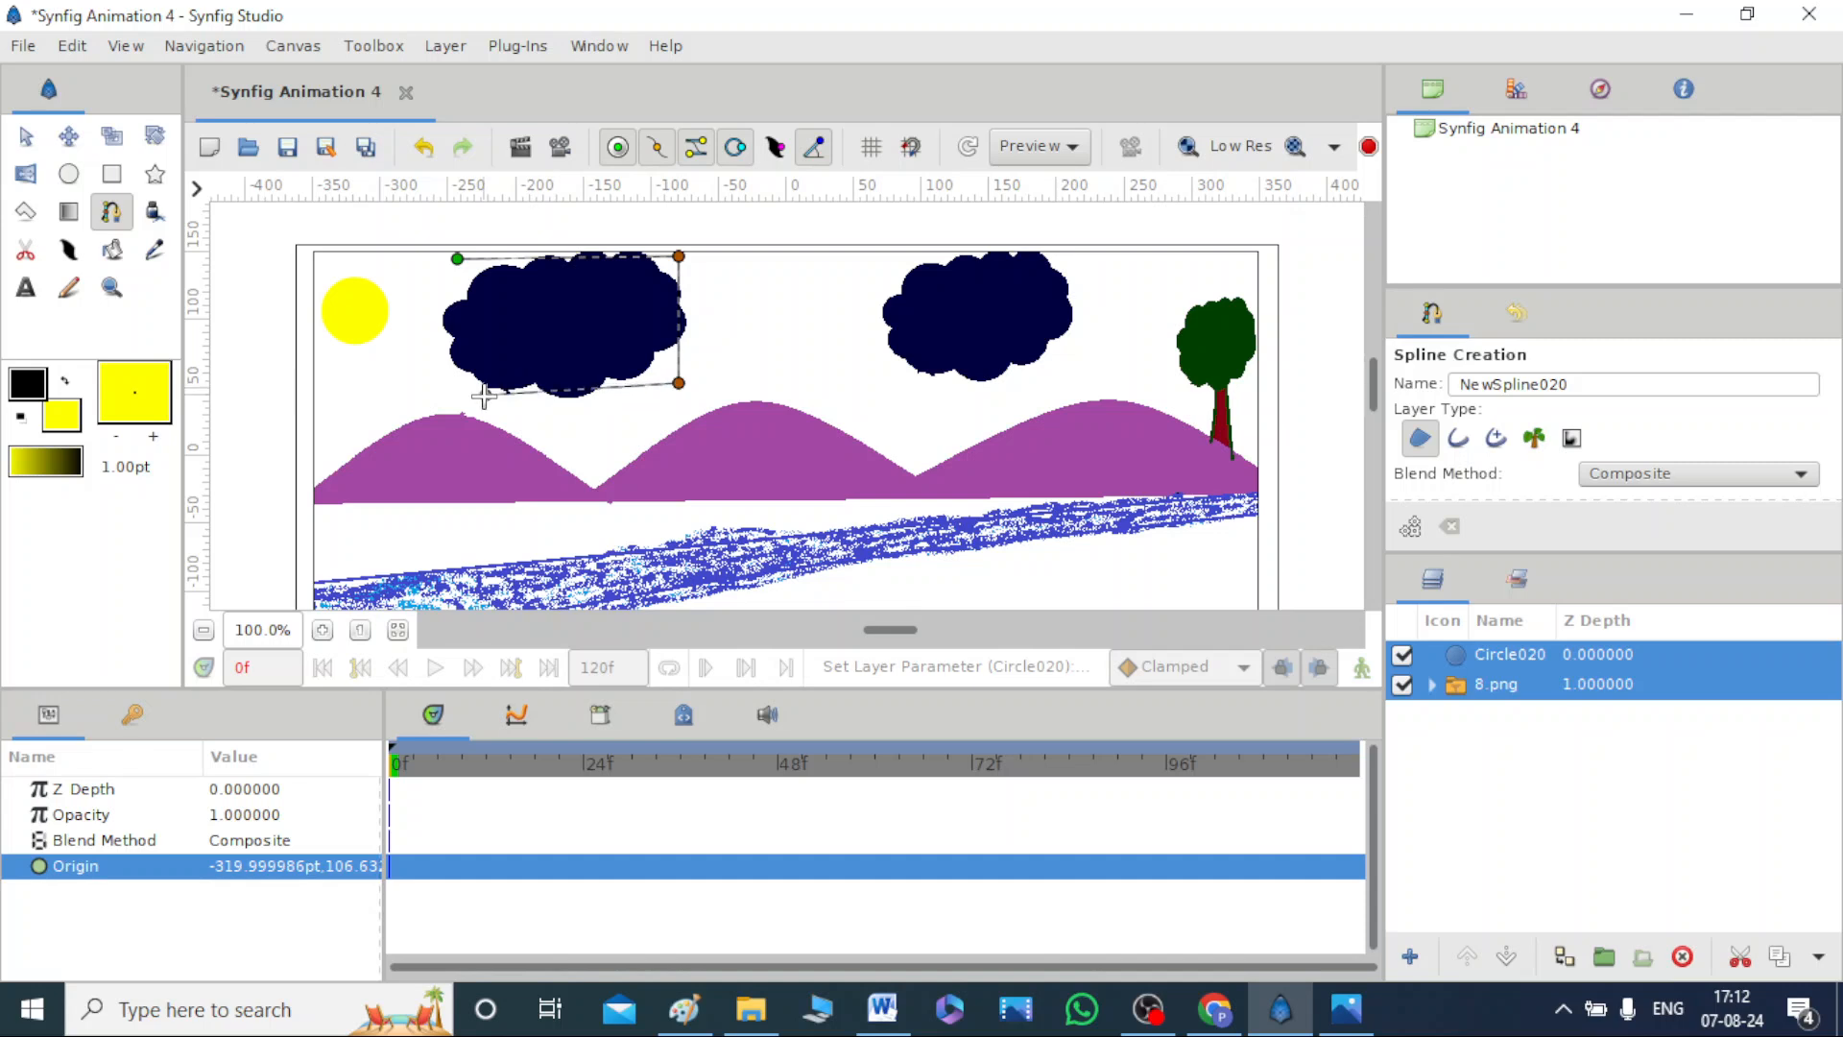
pyautogui.click(451, 383)
pyautogui.rightClick(457, 256)
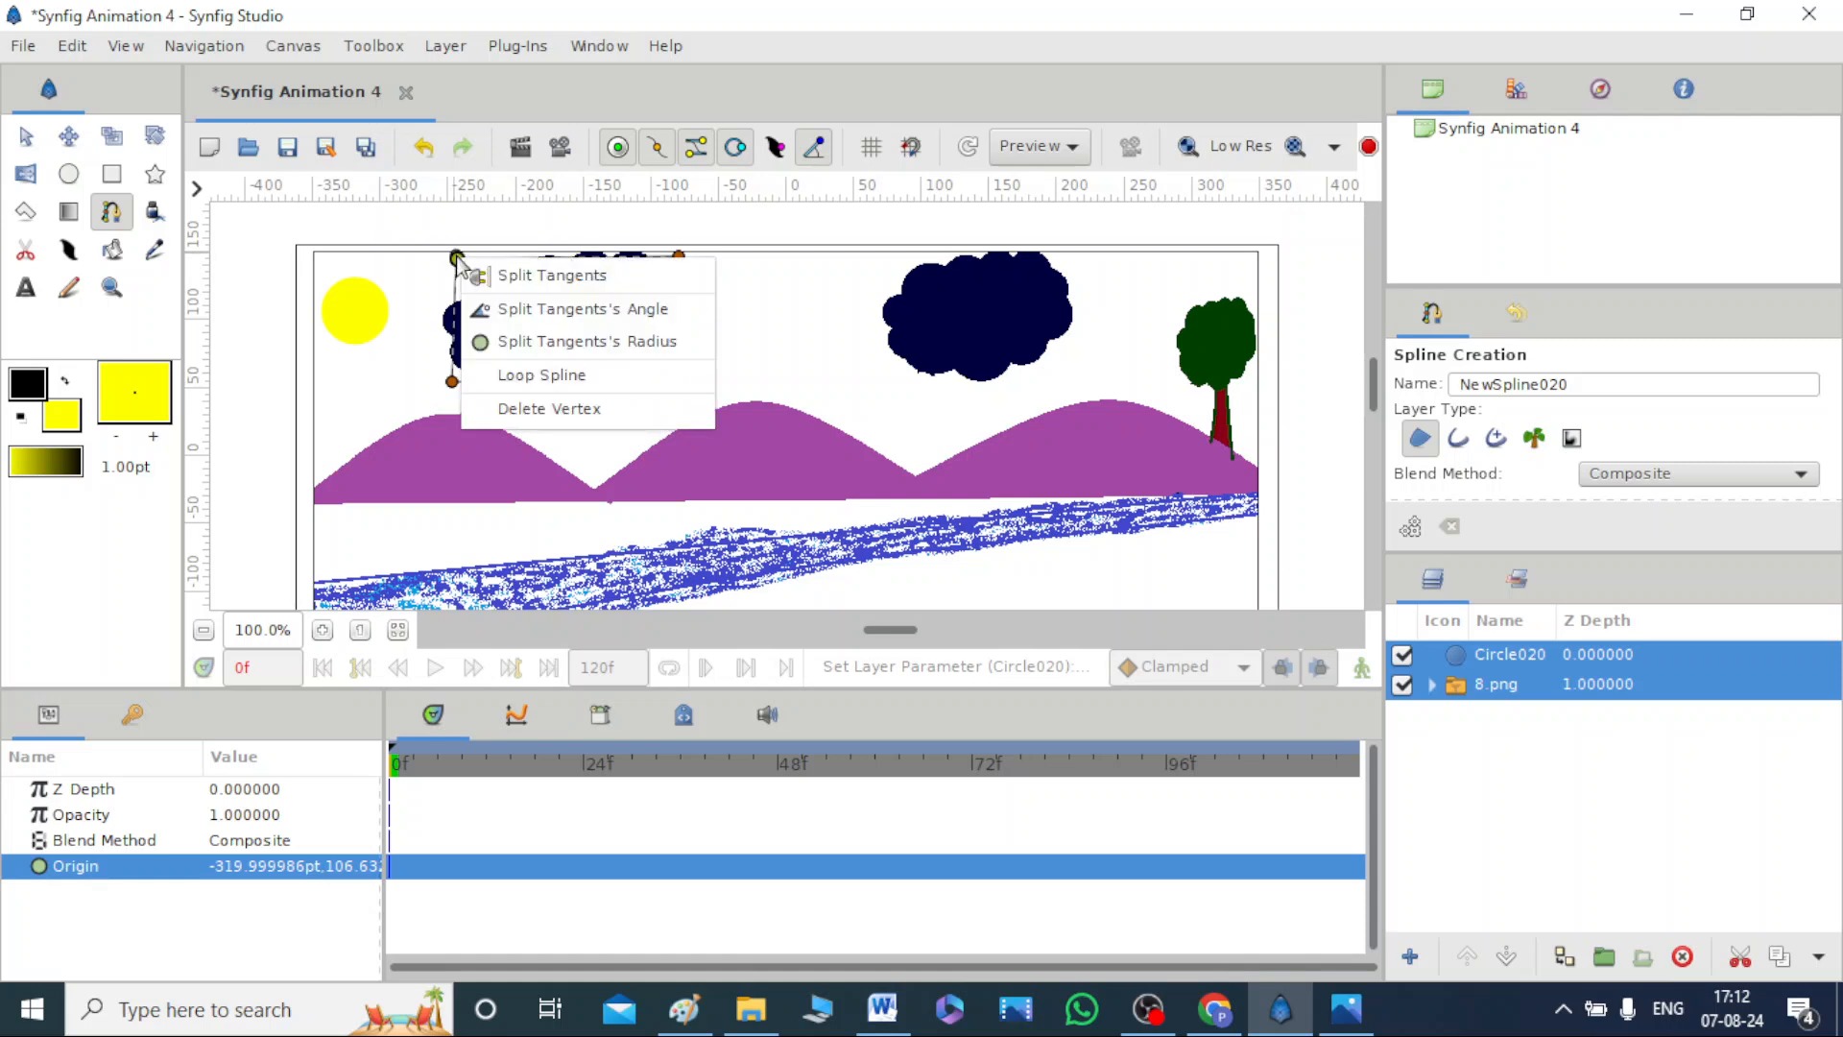
pyautogui.click(530, 382)
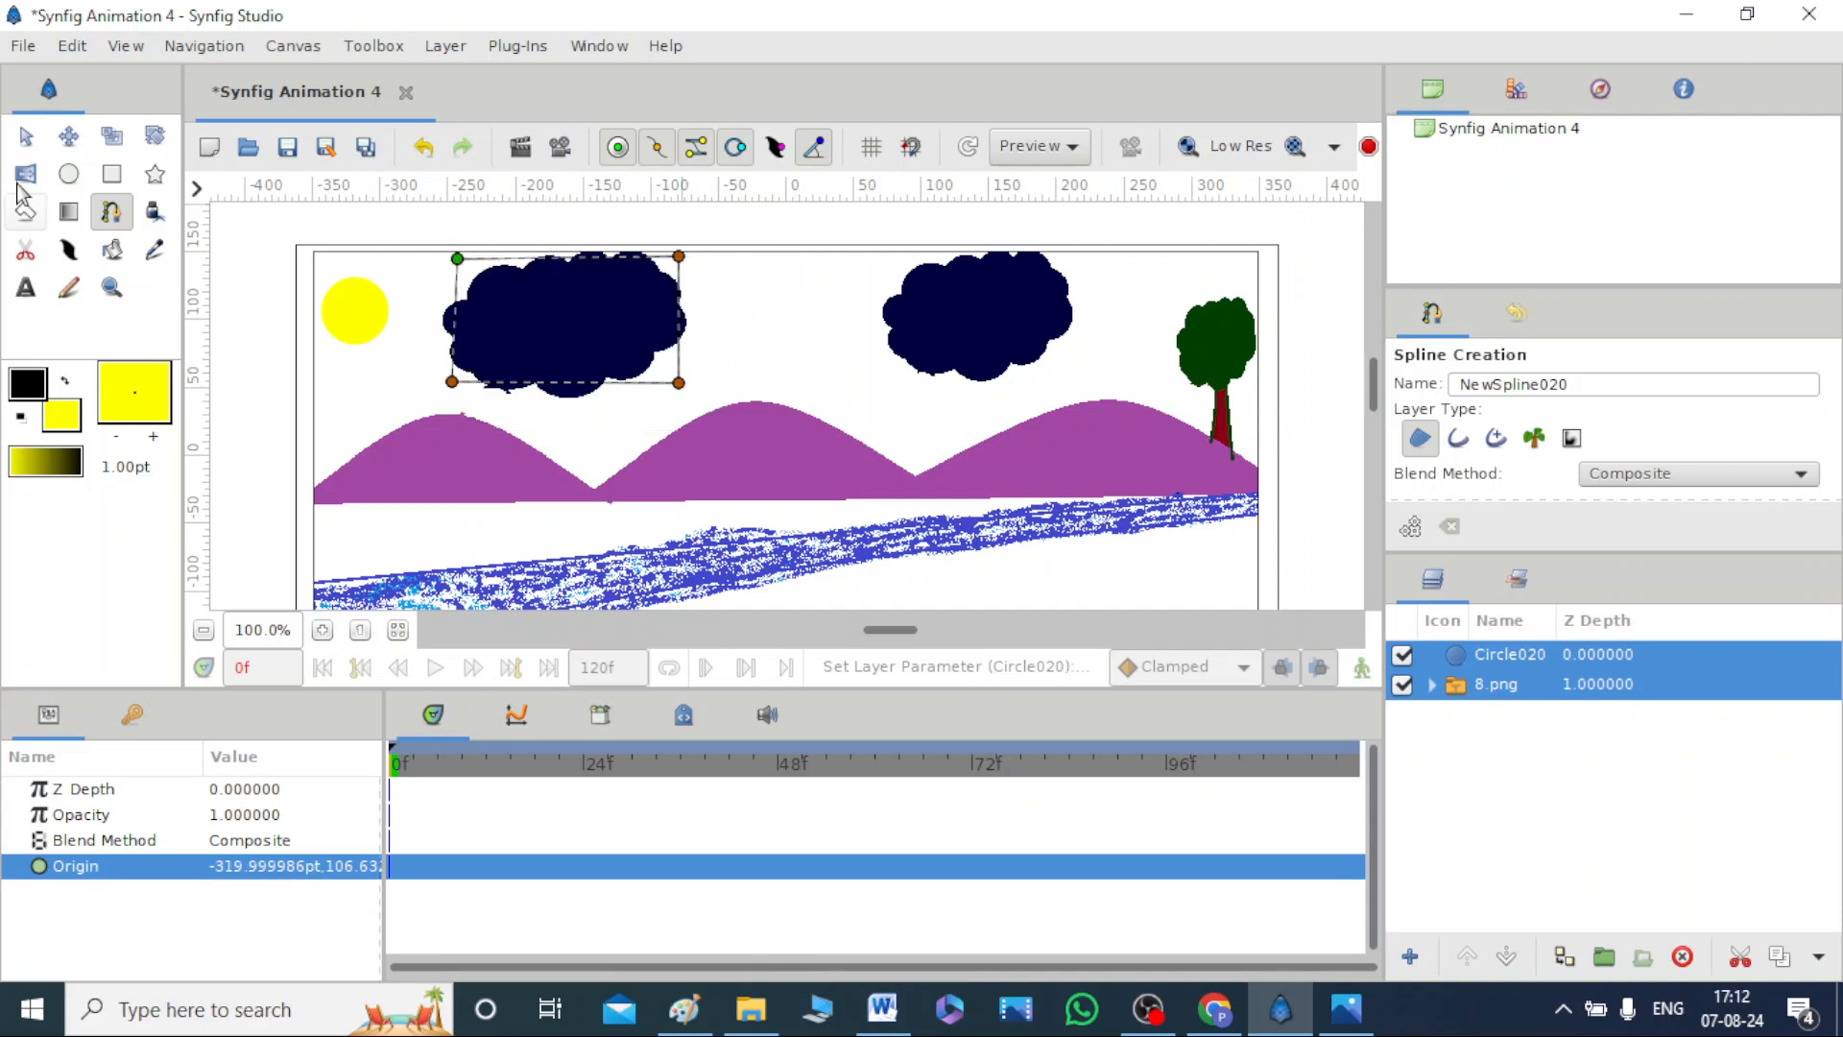
pyautogui.click(26, 135)
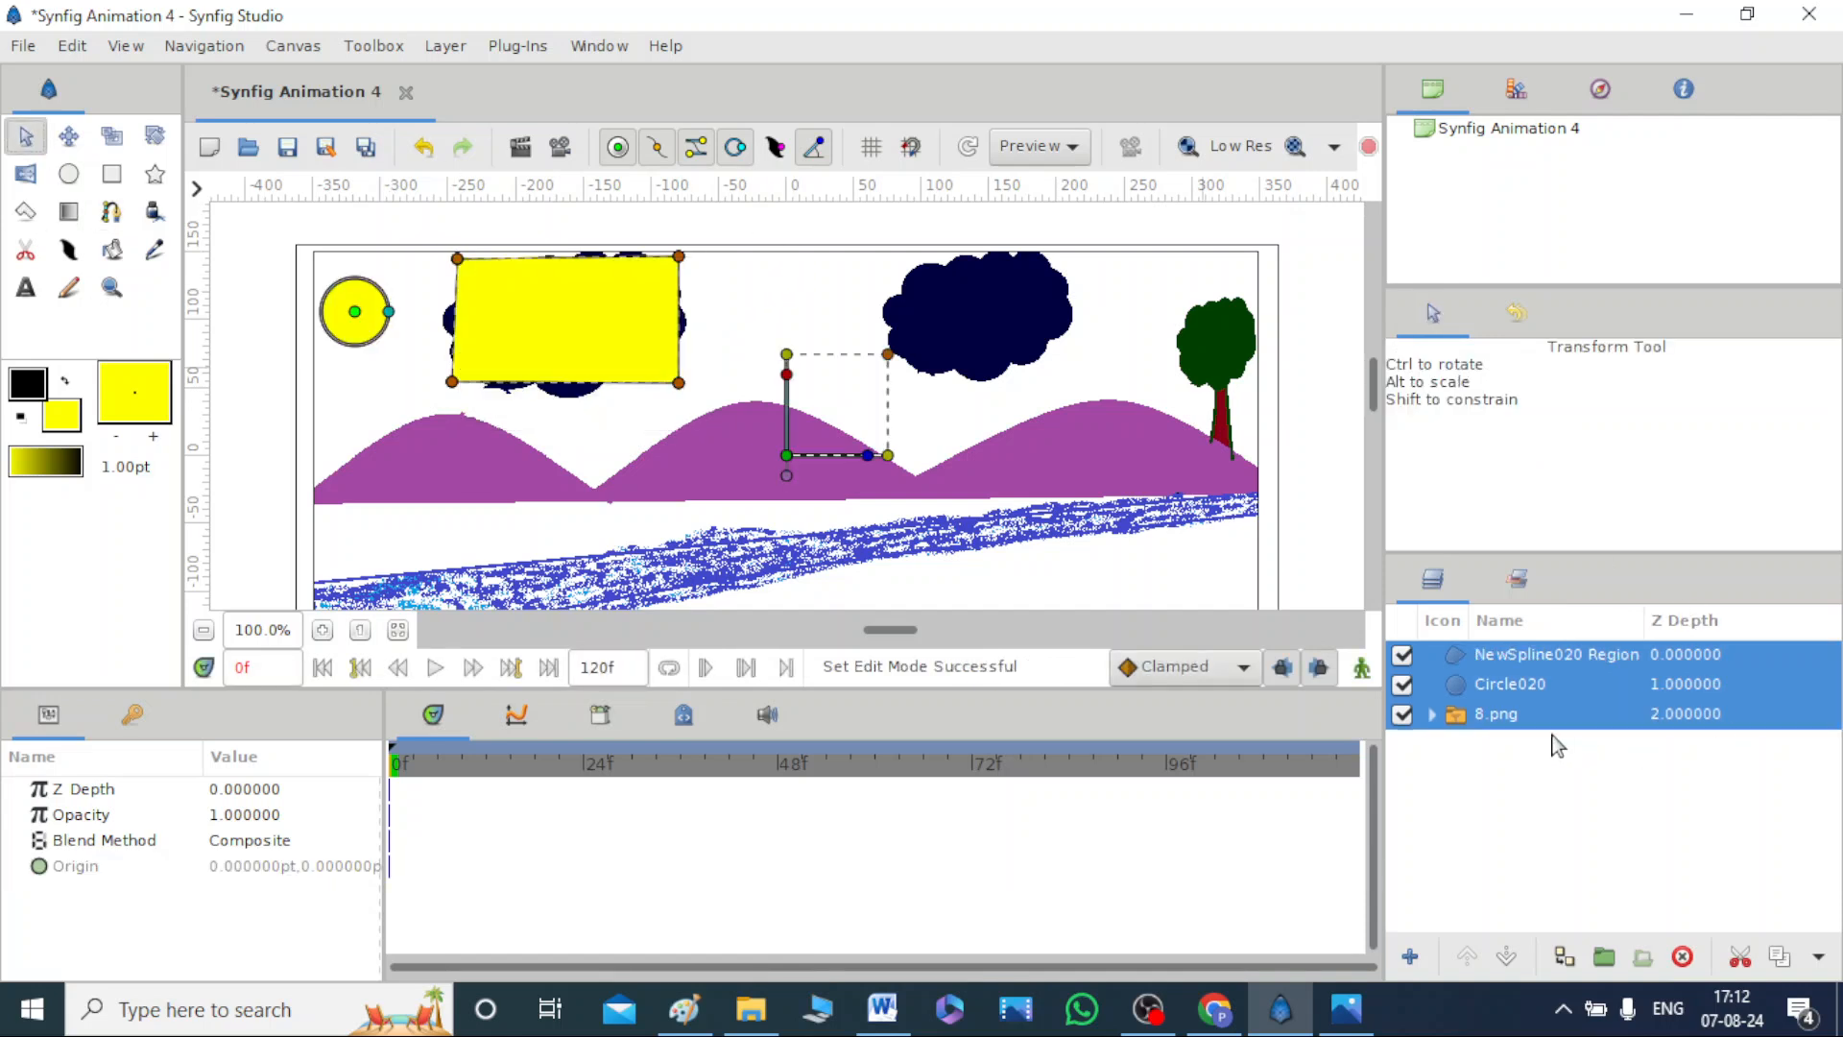
# Group the left cloud's spline region layer with the sun circle layer, leaving out 8.png.
pyautogui.click(1523, 685)
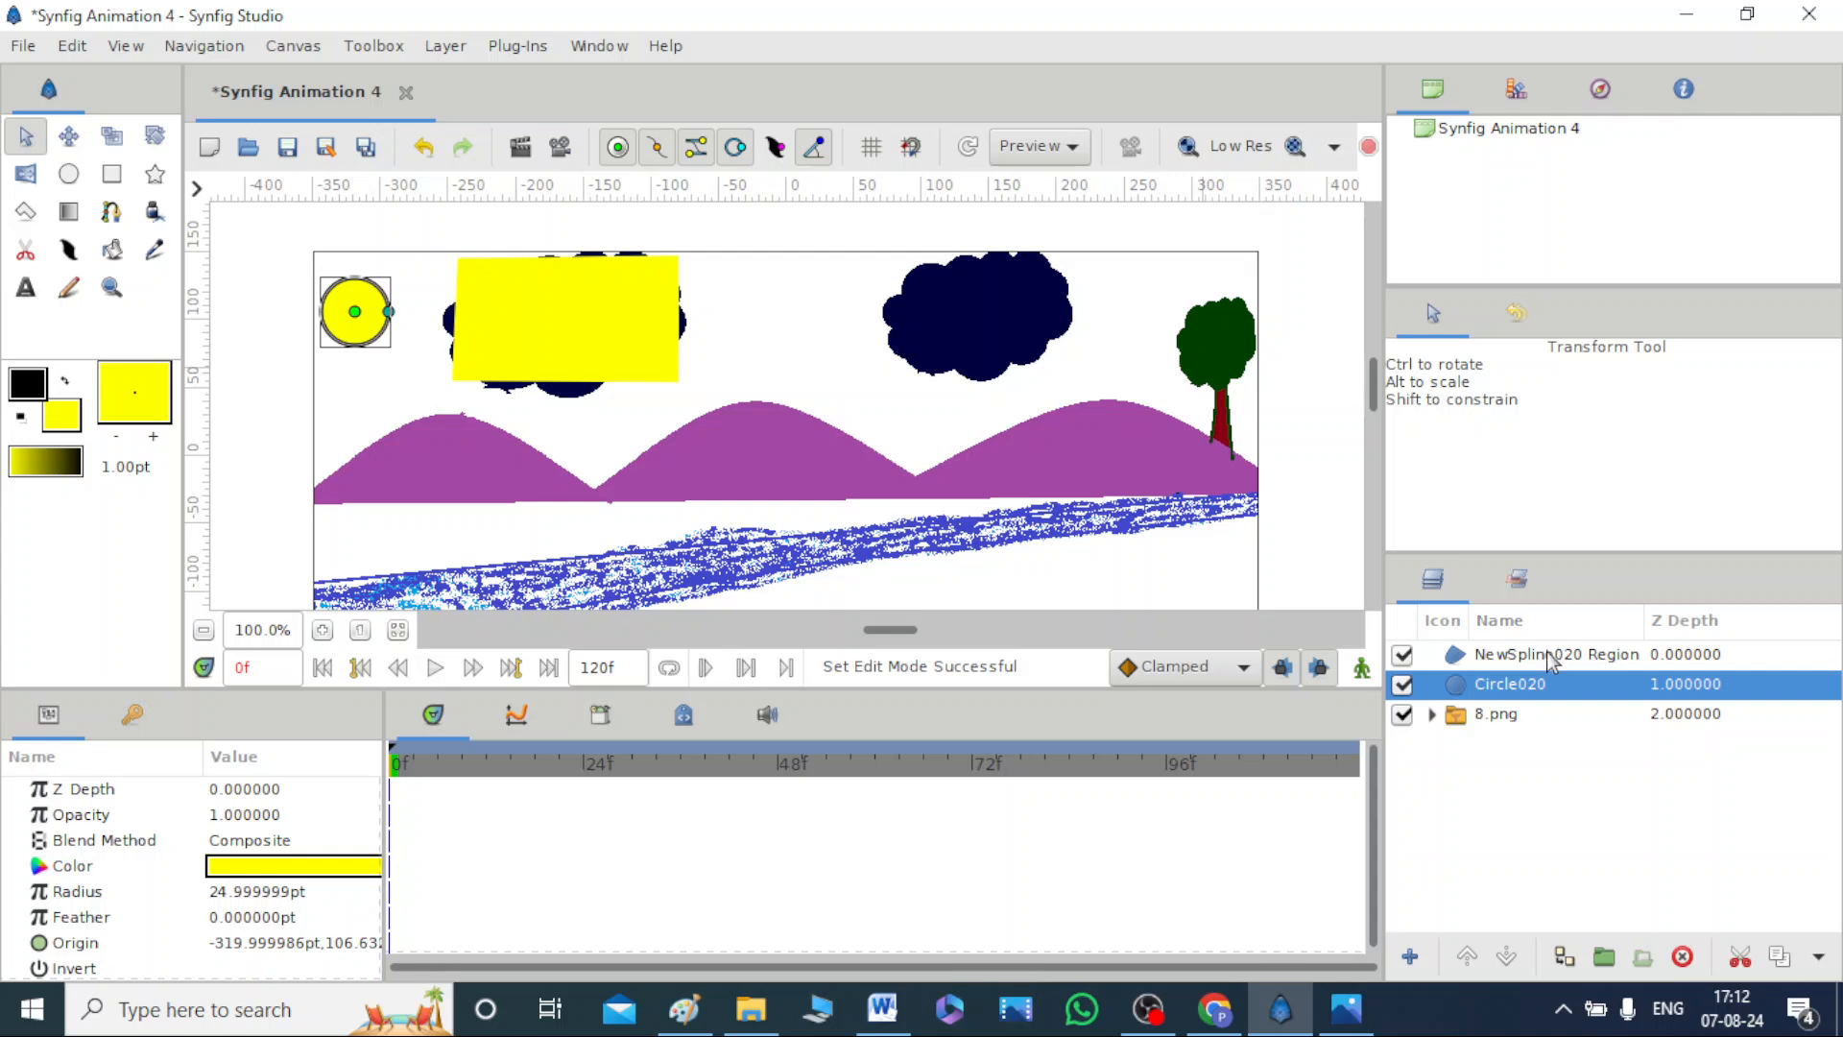
pyautogui.keyDown('ctrl'); pyautogui.click(1547, 652); pyautogui.keyUp('ctrl')
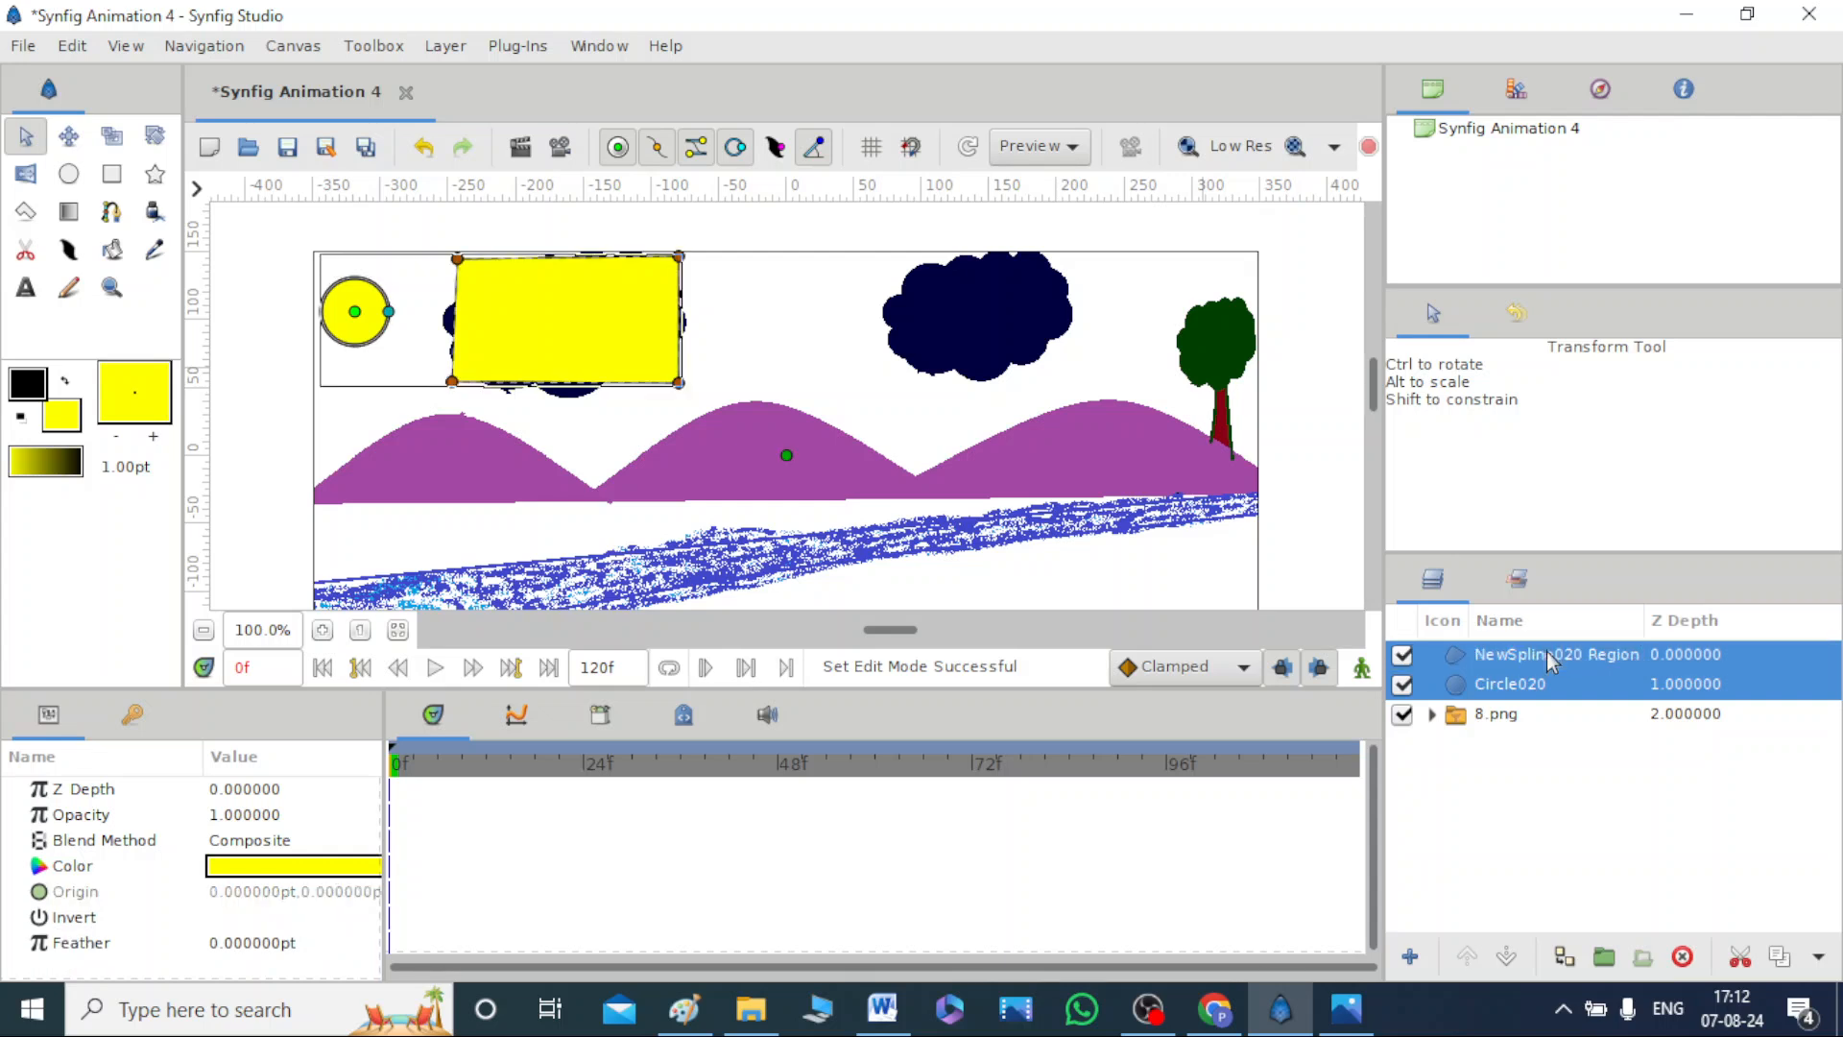
pyautogui.rightClick(1534, 675)
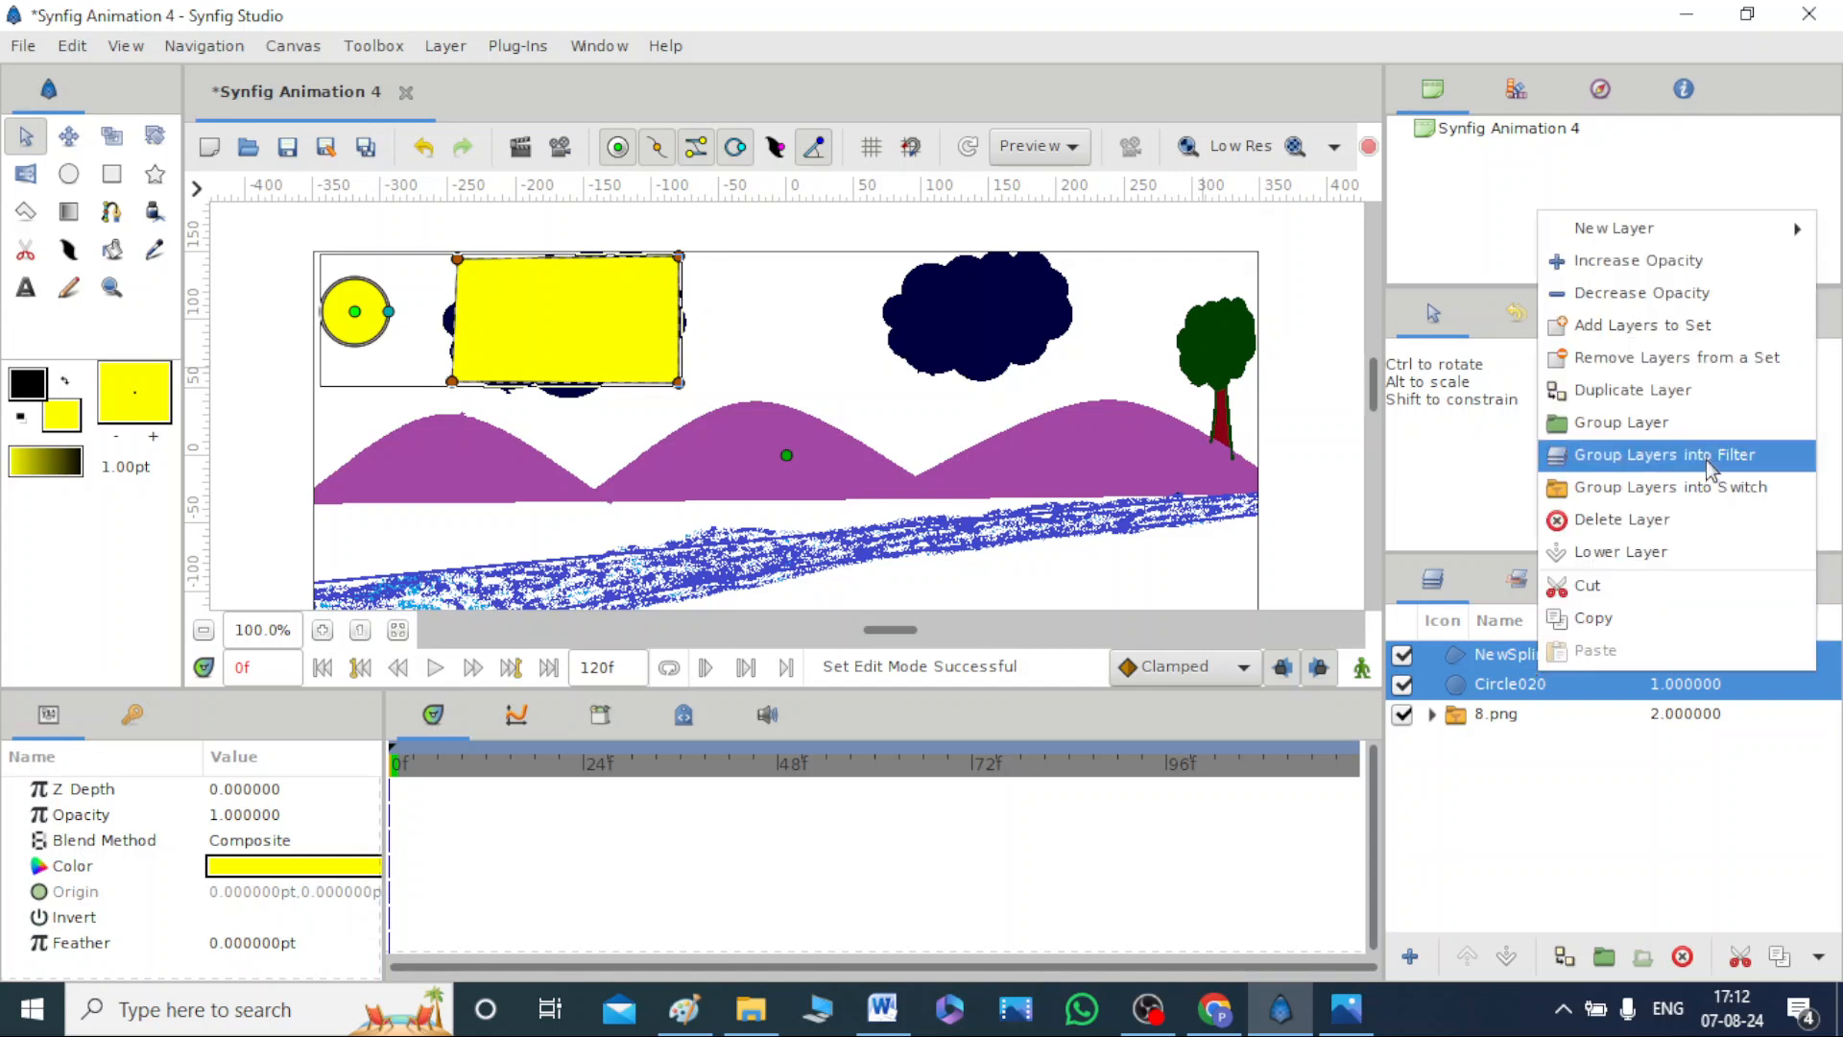
pyautogui.click(1668, 426)
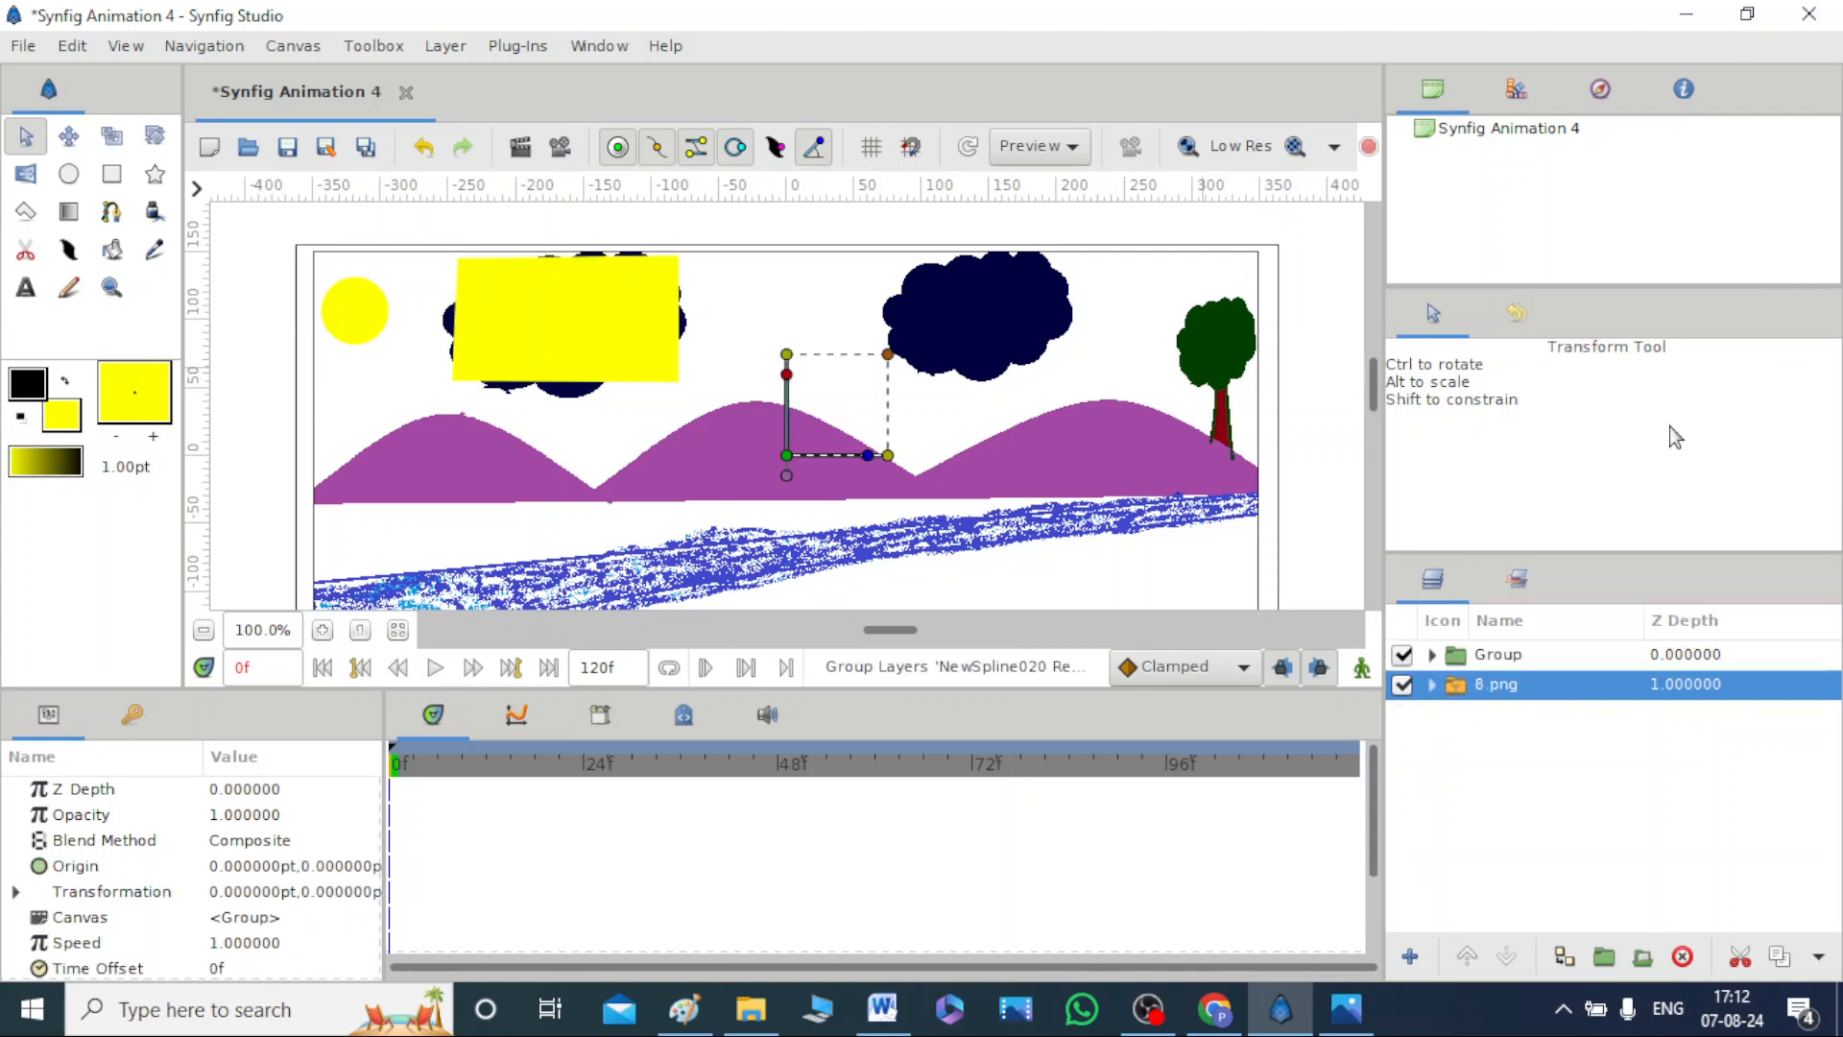
# Set the blend method of the spline region inside the group to Alpha Over.
pyautogui.click(1432, 654)
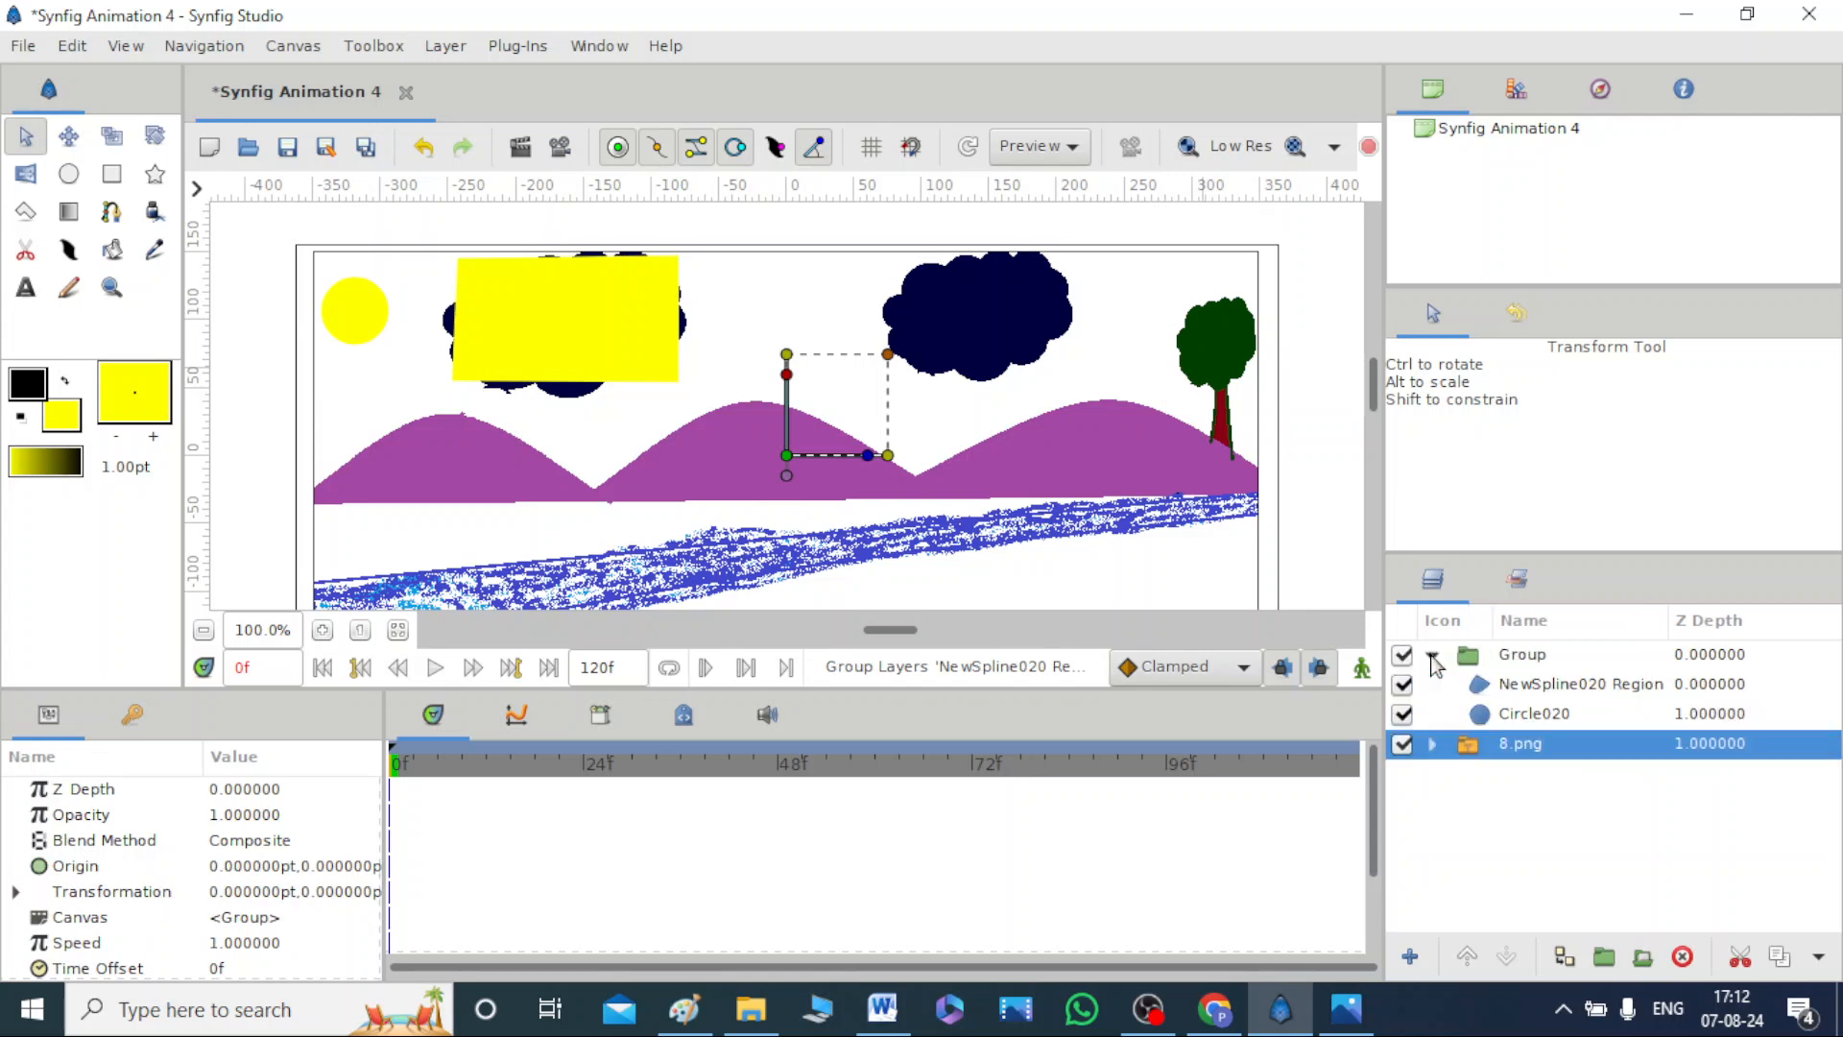
pyautogui.click(1503, 693)
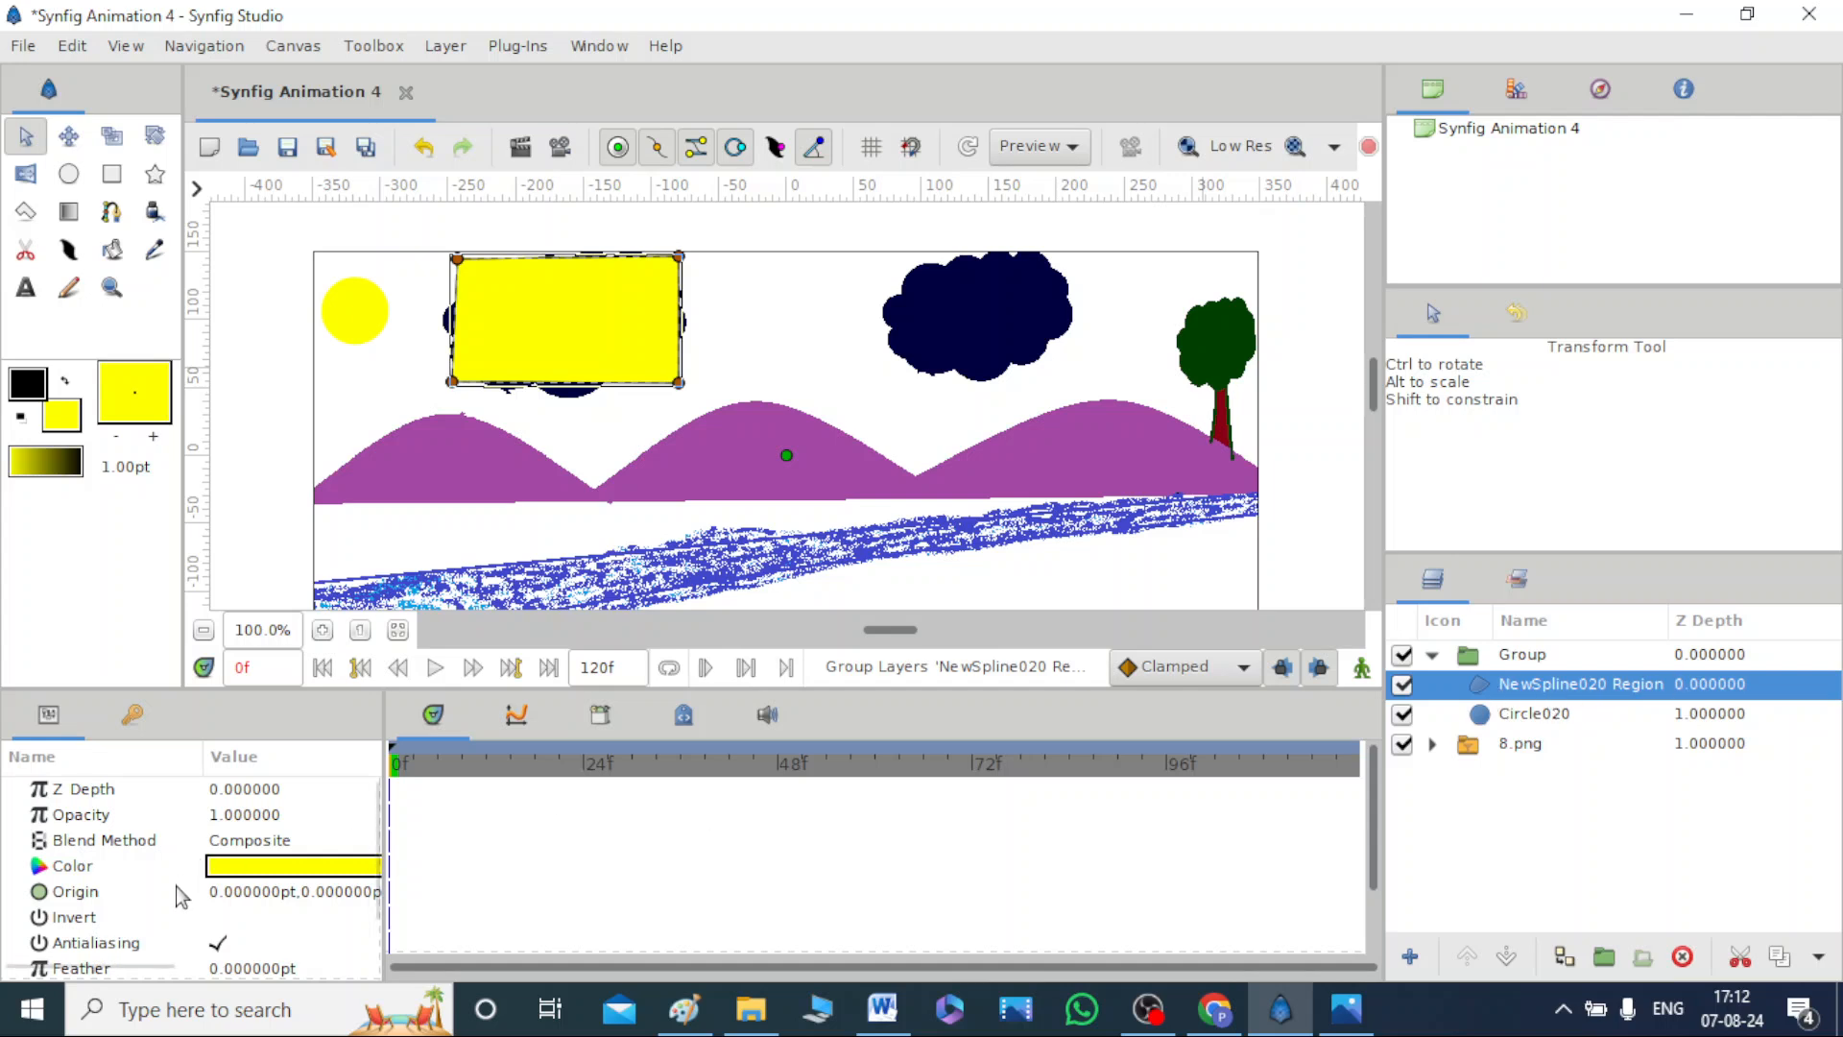
pyautogui.click(279, 842)
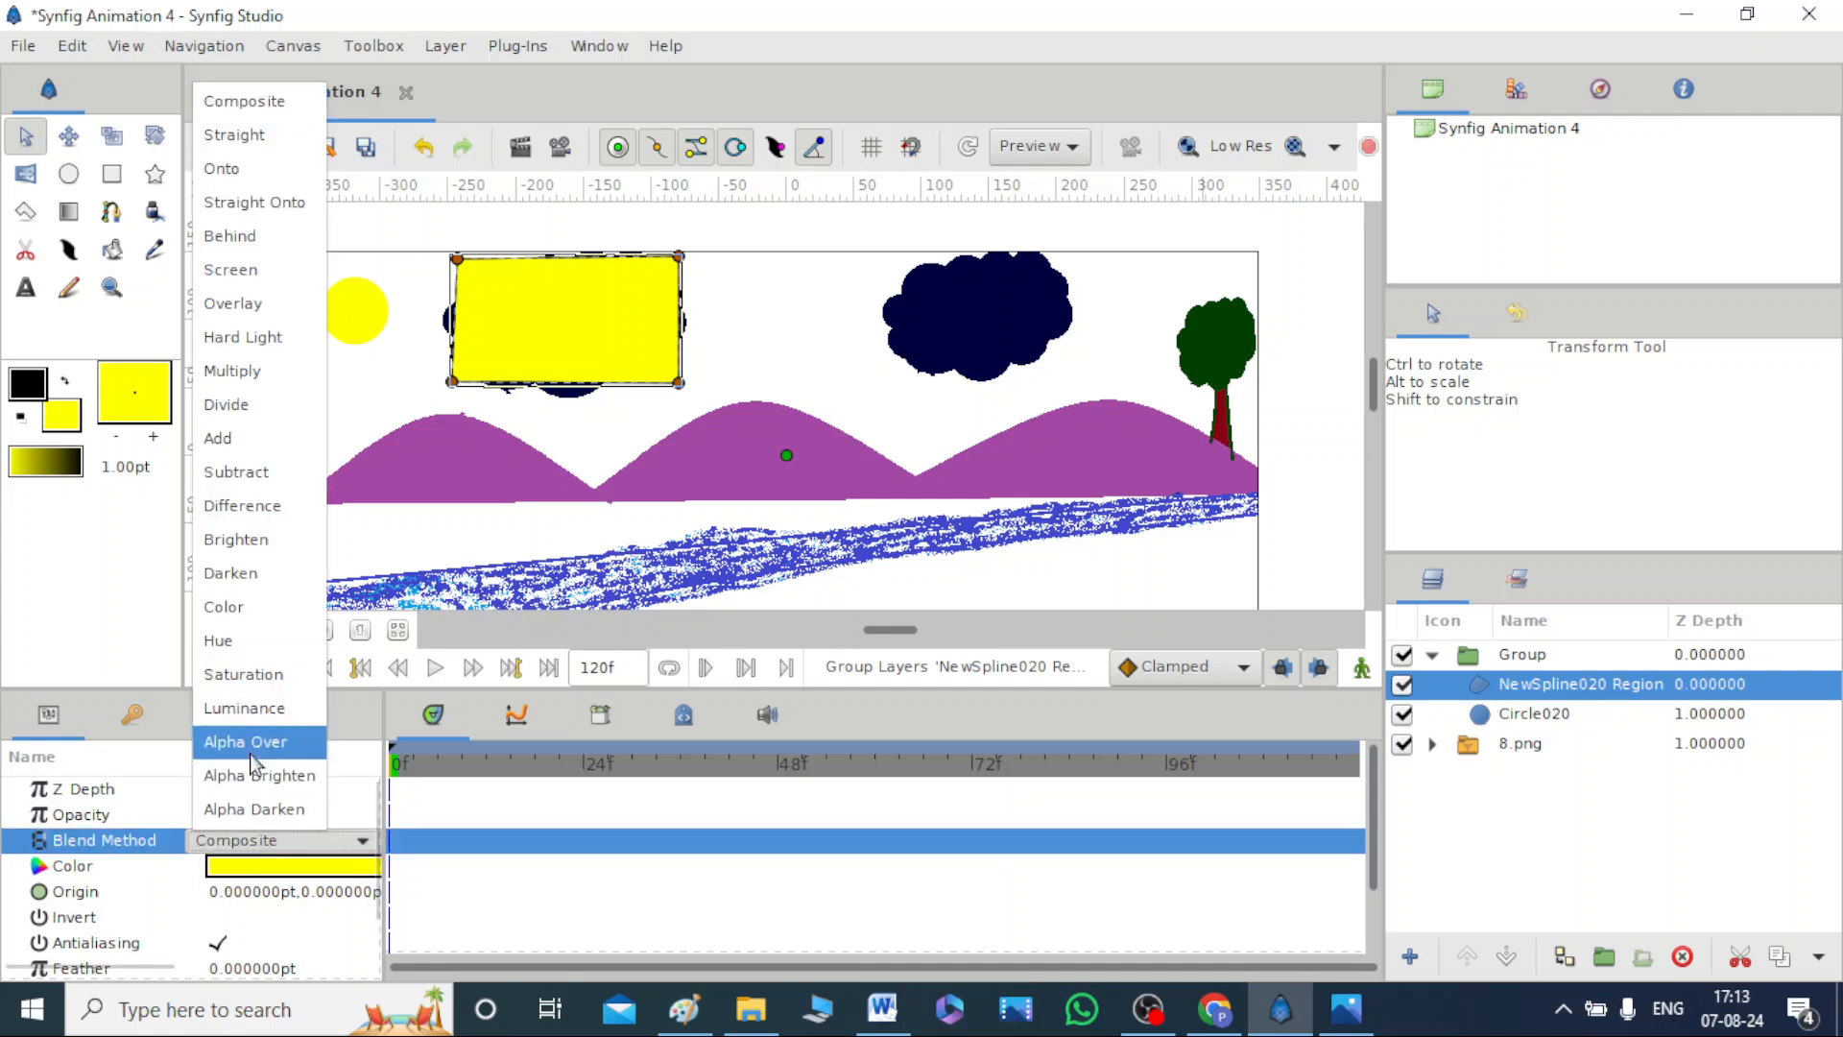
pyautogui.click(252, 742)
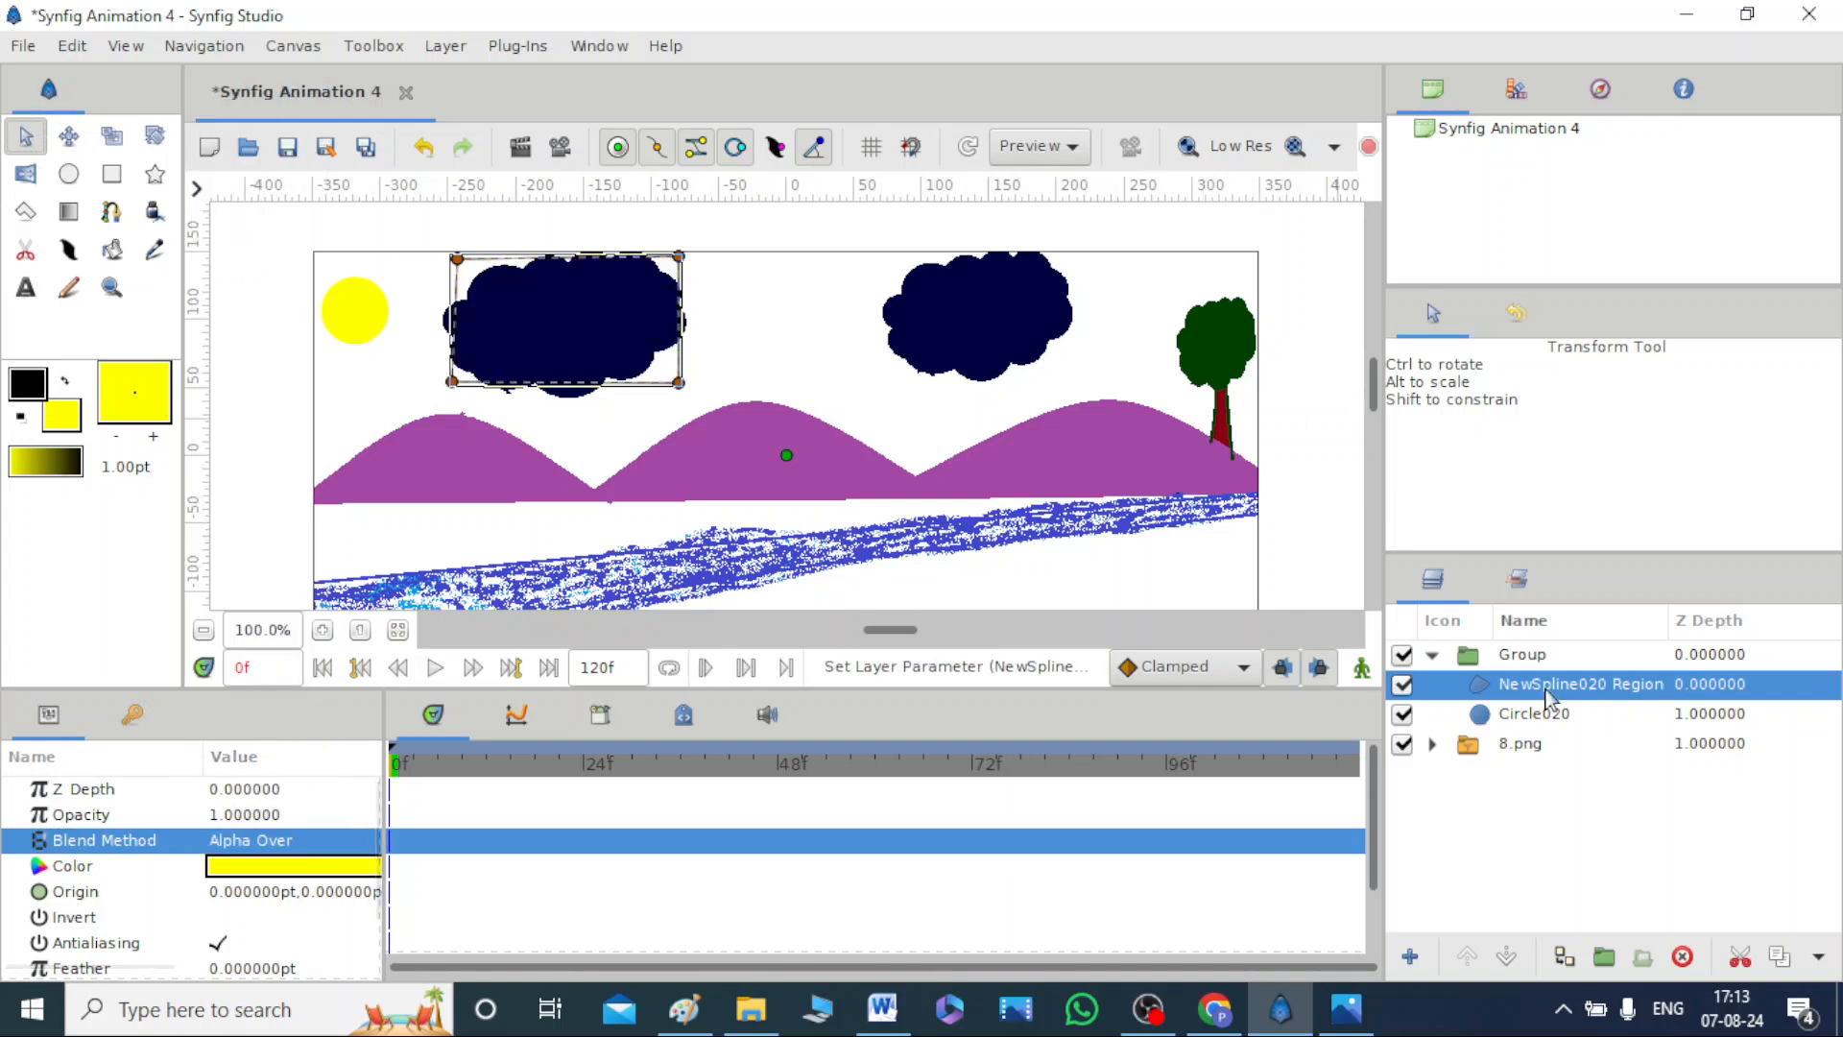
# Create a four-point closed spline region layer covering the right cloud, looping the spline at its first vertex.
pyautogui.click(110, 211)
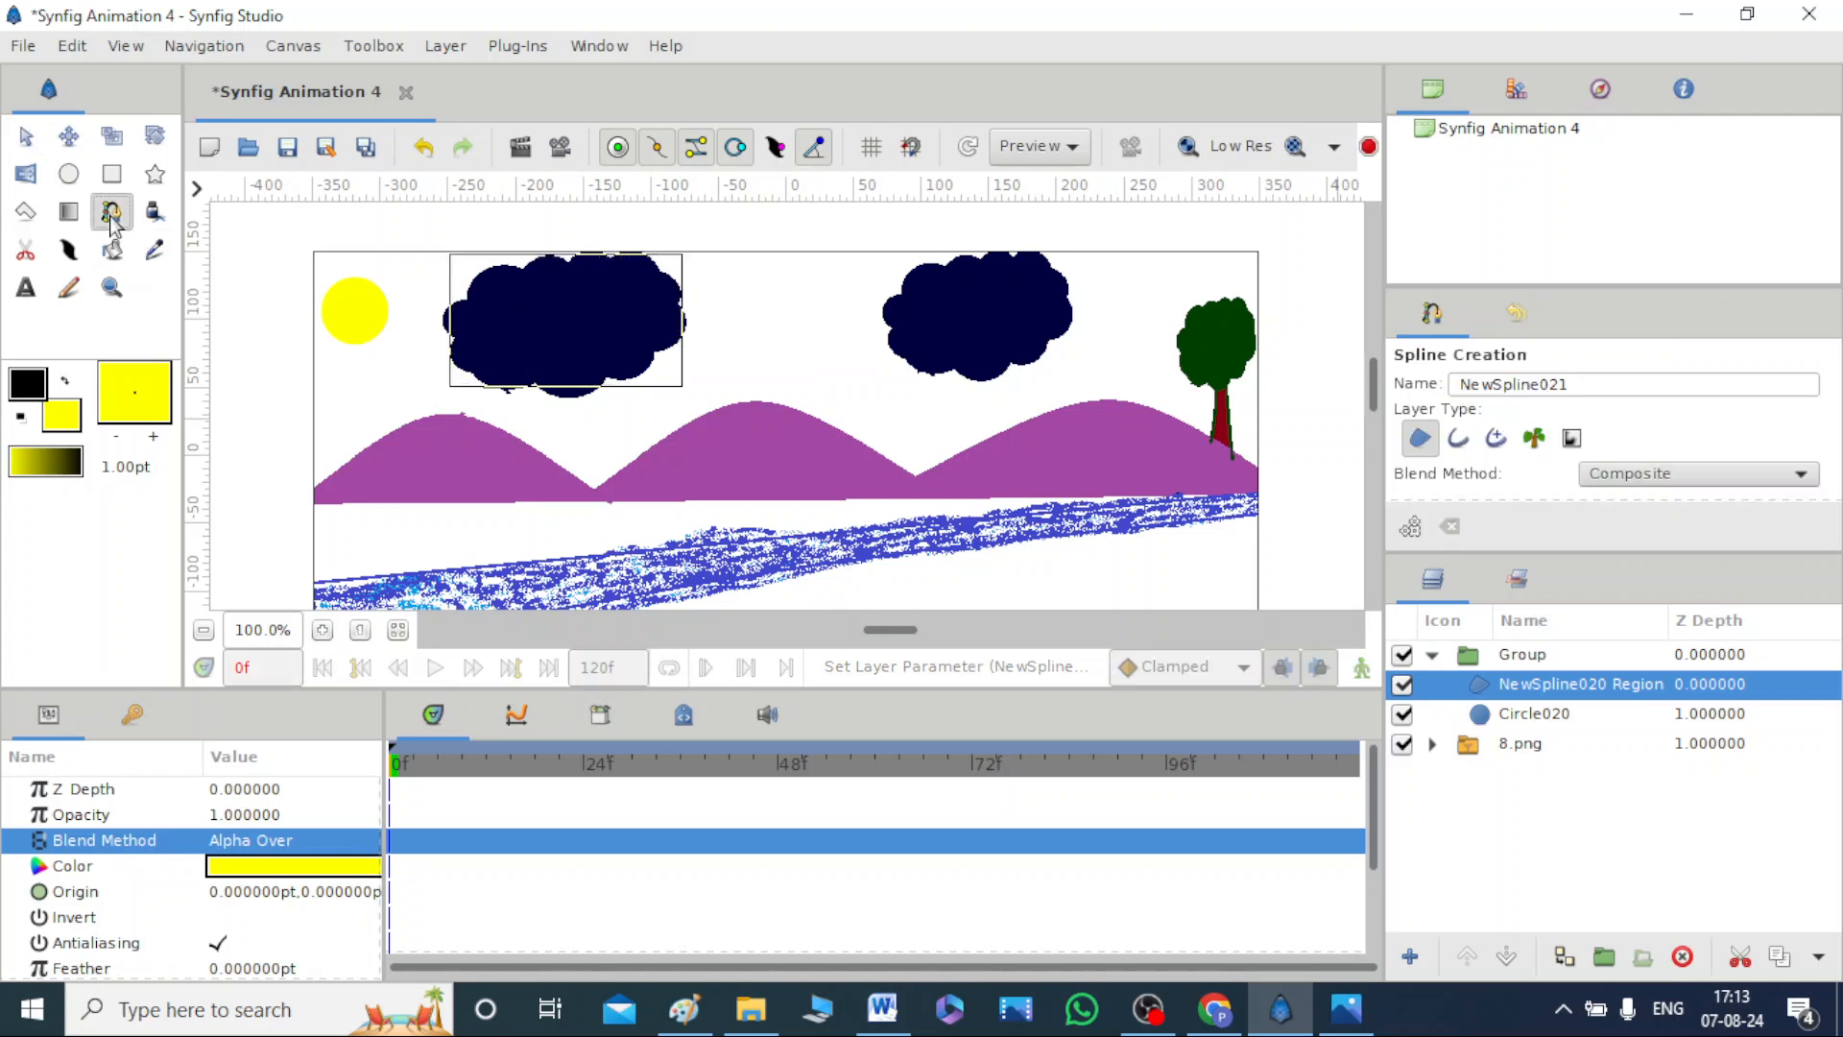
pyautogui.click(865, 257)
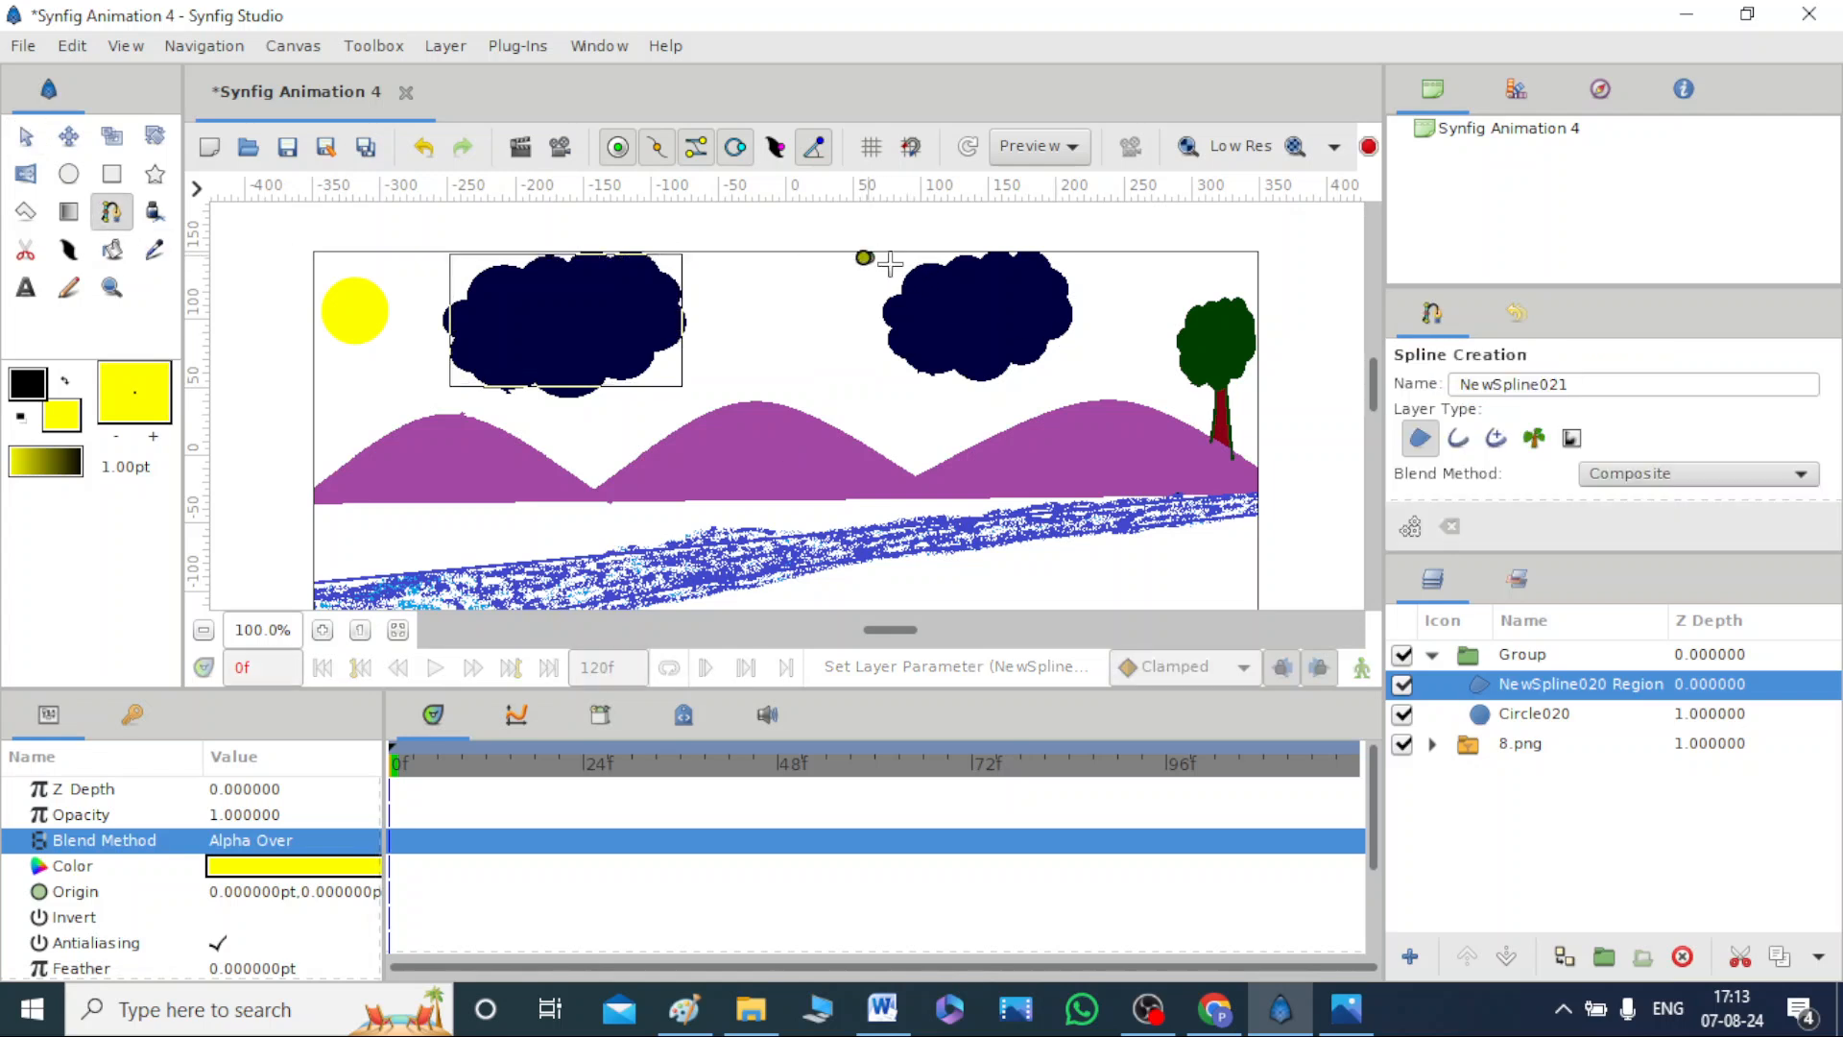
pyautogui.click(1079, 253)
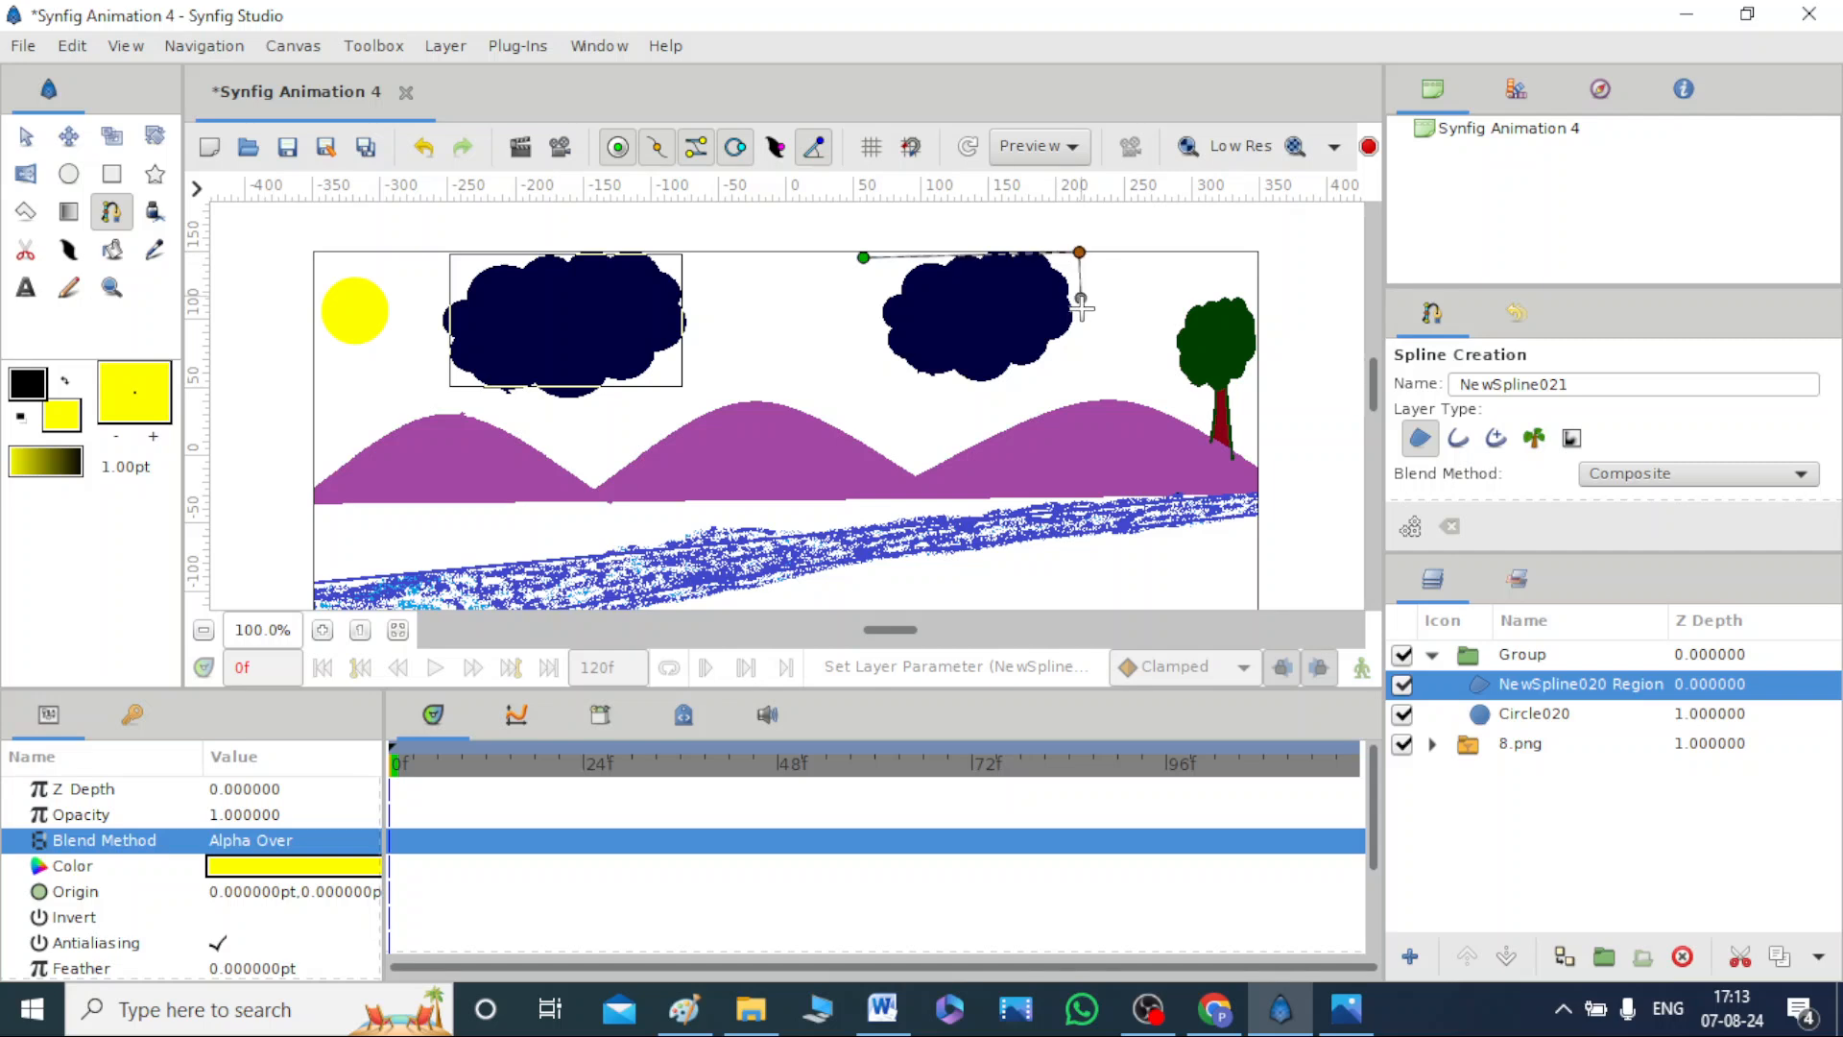
pyautogui.click(1074, 360)
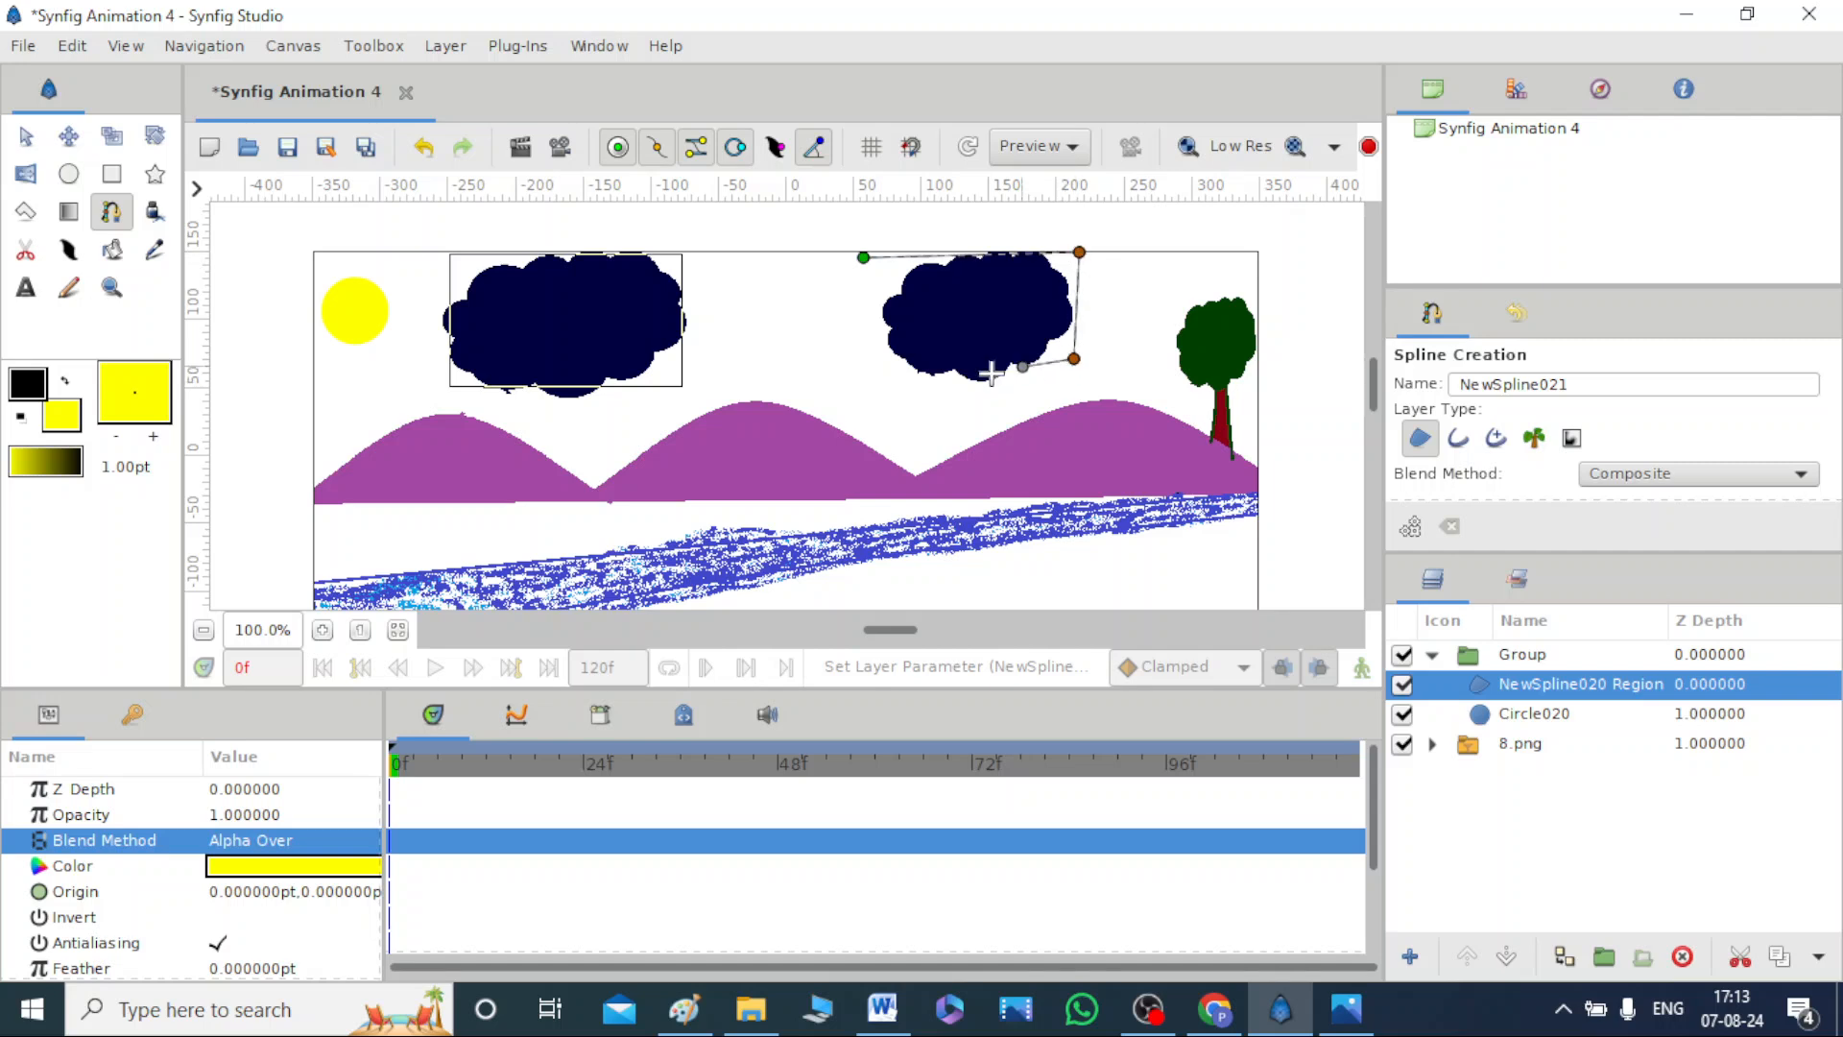
pyautogui.click(871, 367)
pyautogui.rightClick(864, 259)
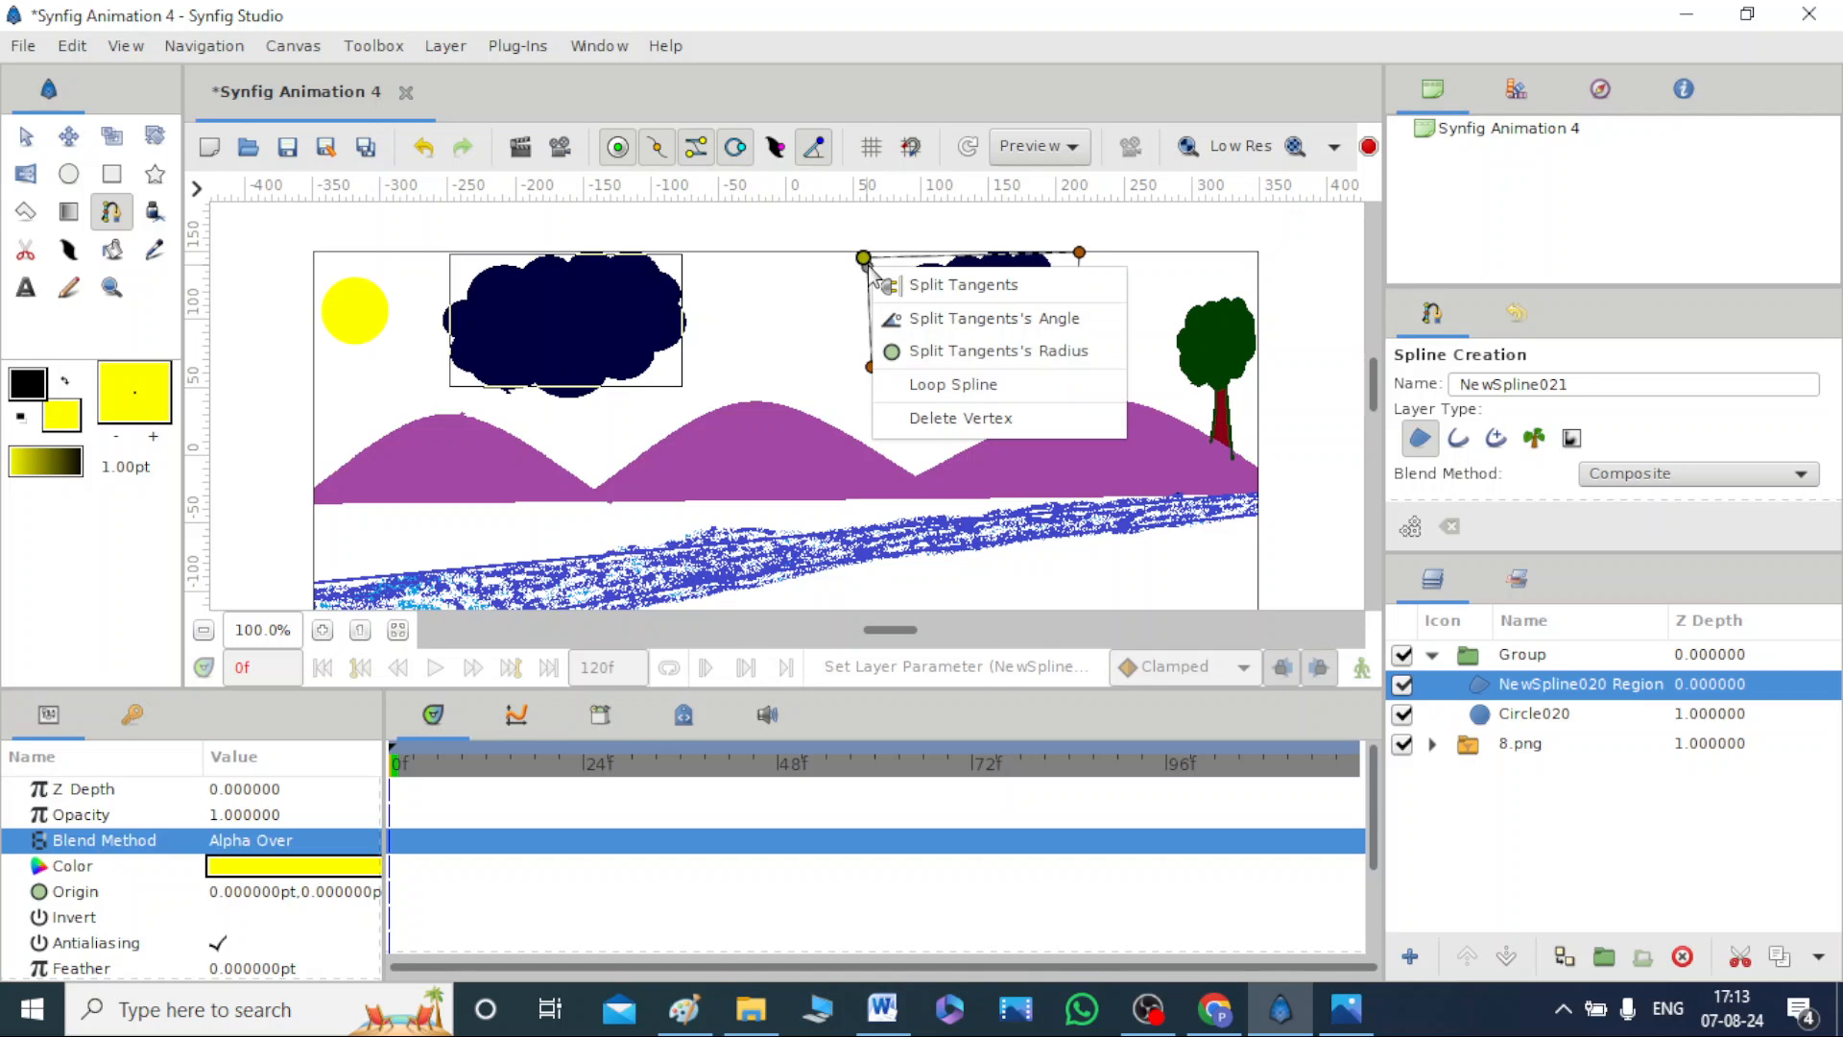
pyautogui.click(919, 382)
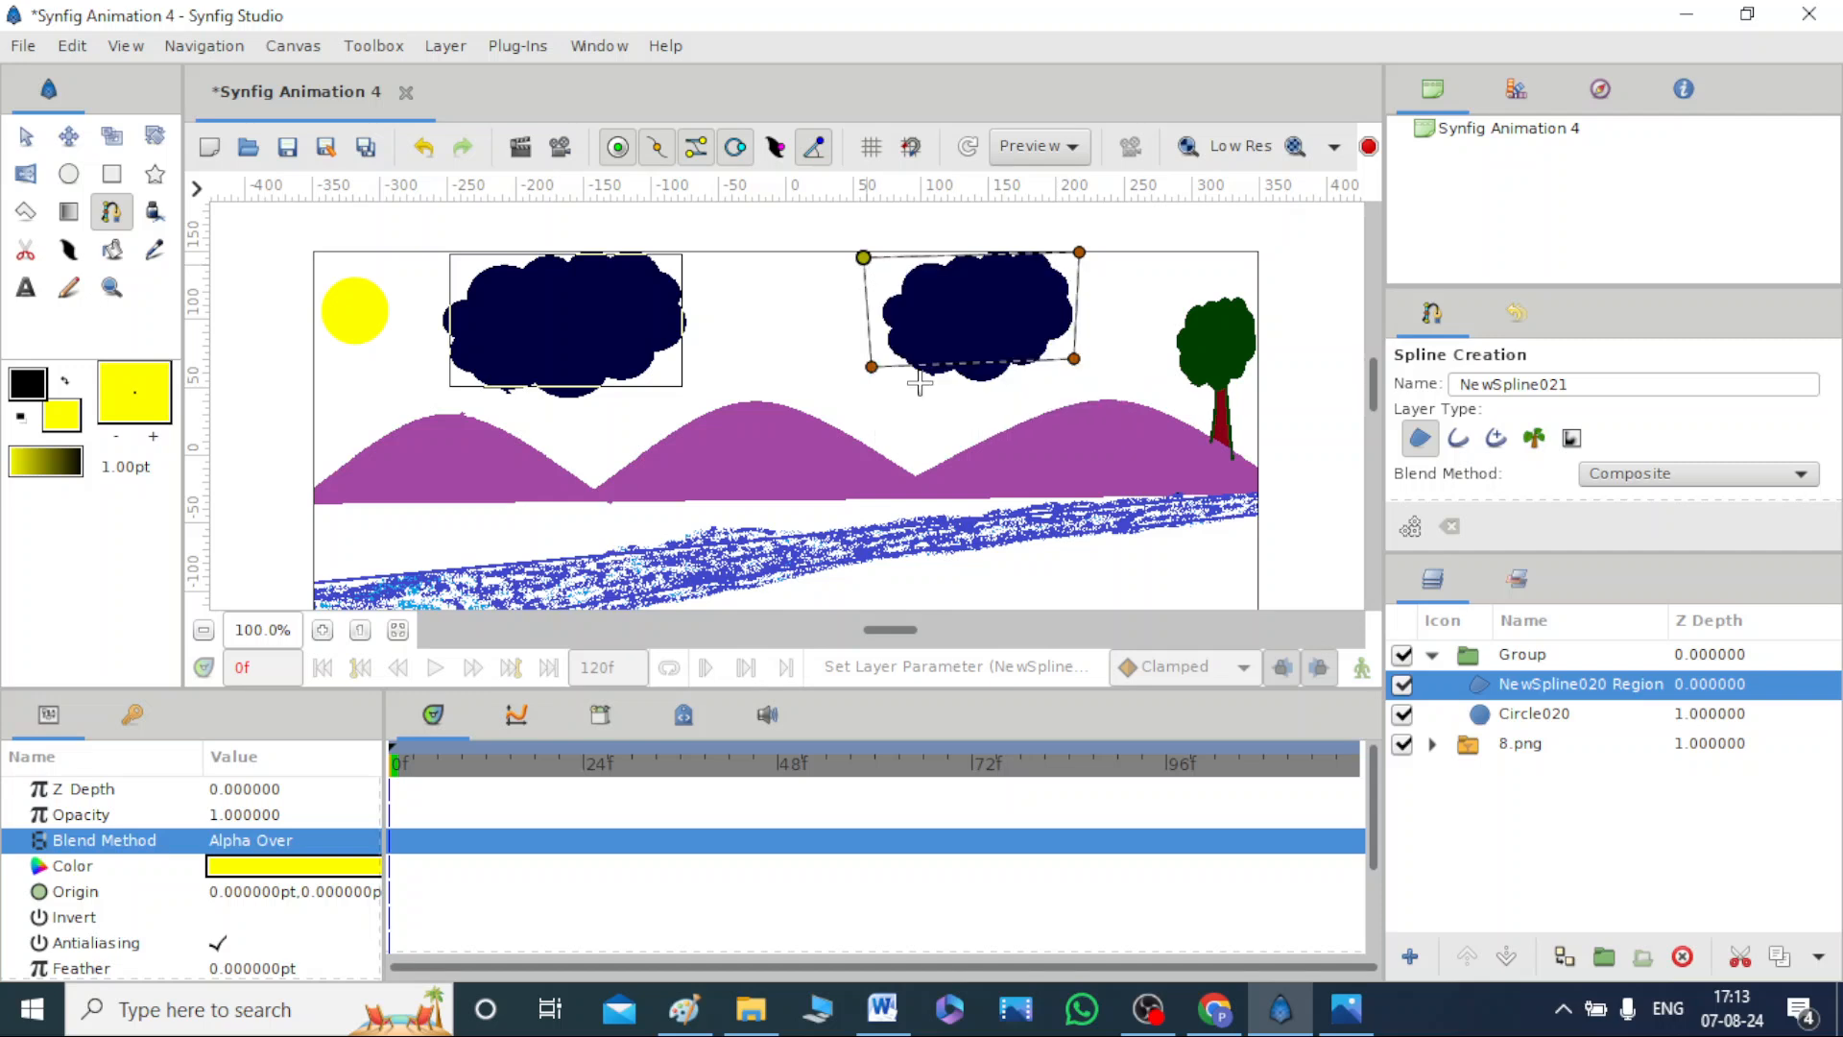
pyautogui.click(23, 139)
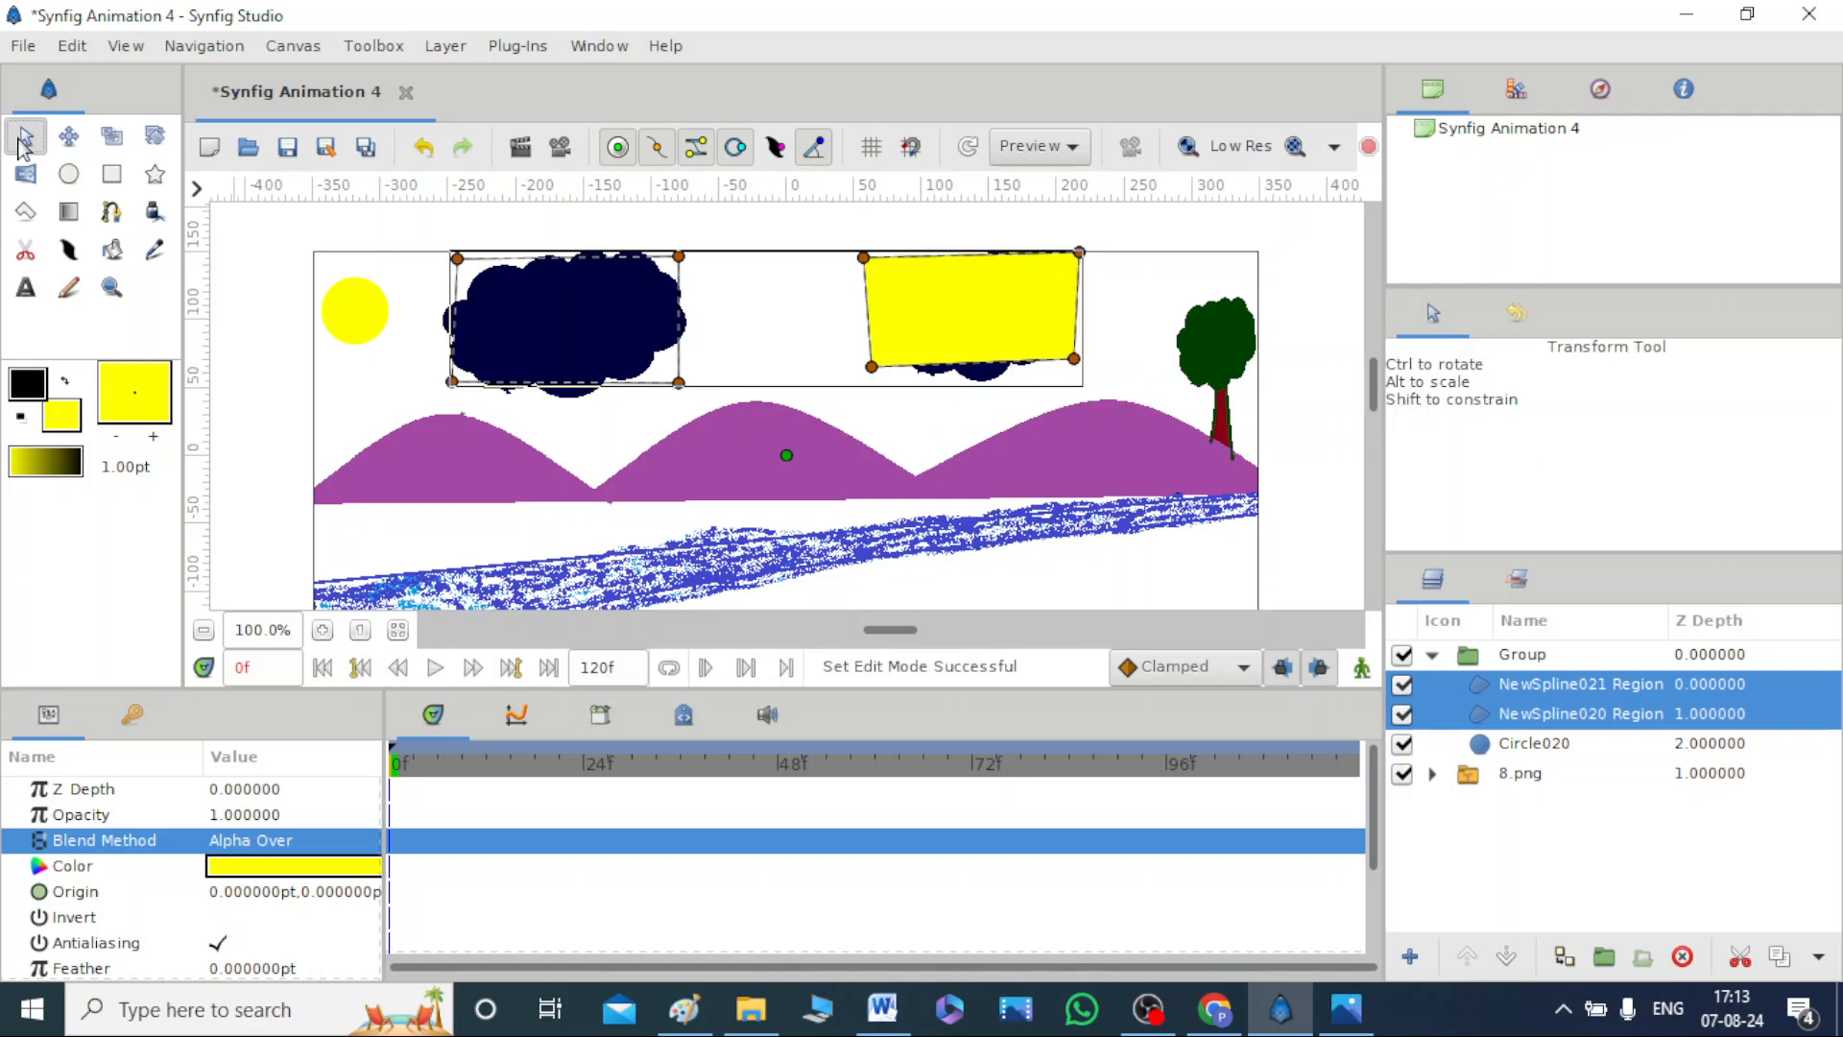
# Set the blend method of only the right cloud's spline region to Alpha Over.
pyautogui.click(1569, 744)
pyautogui.click(1585, 684)
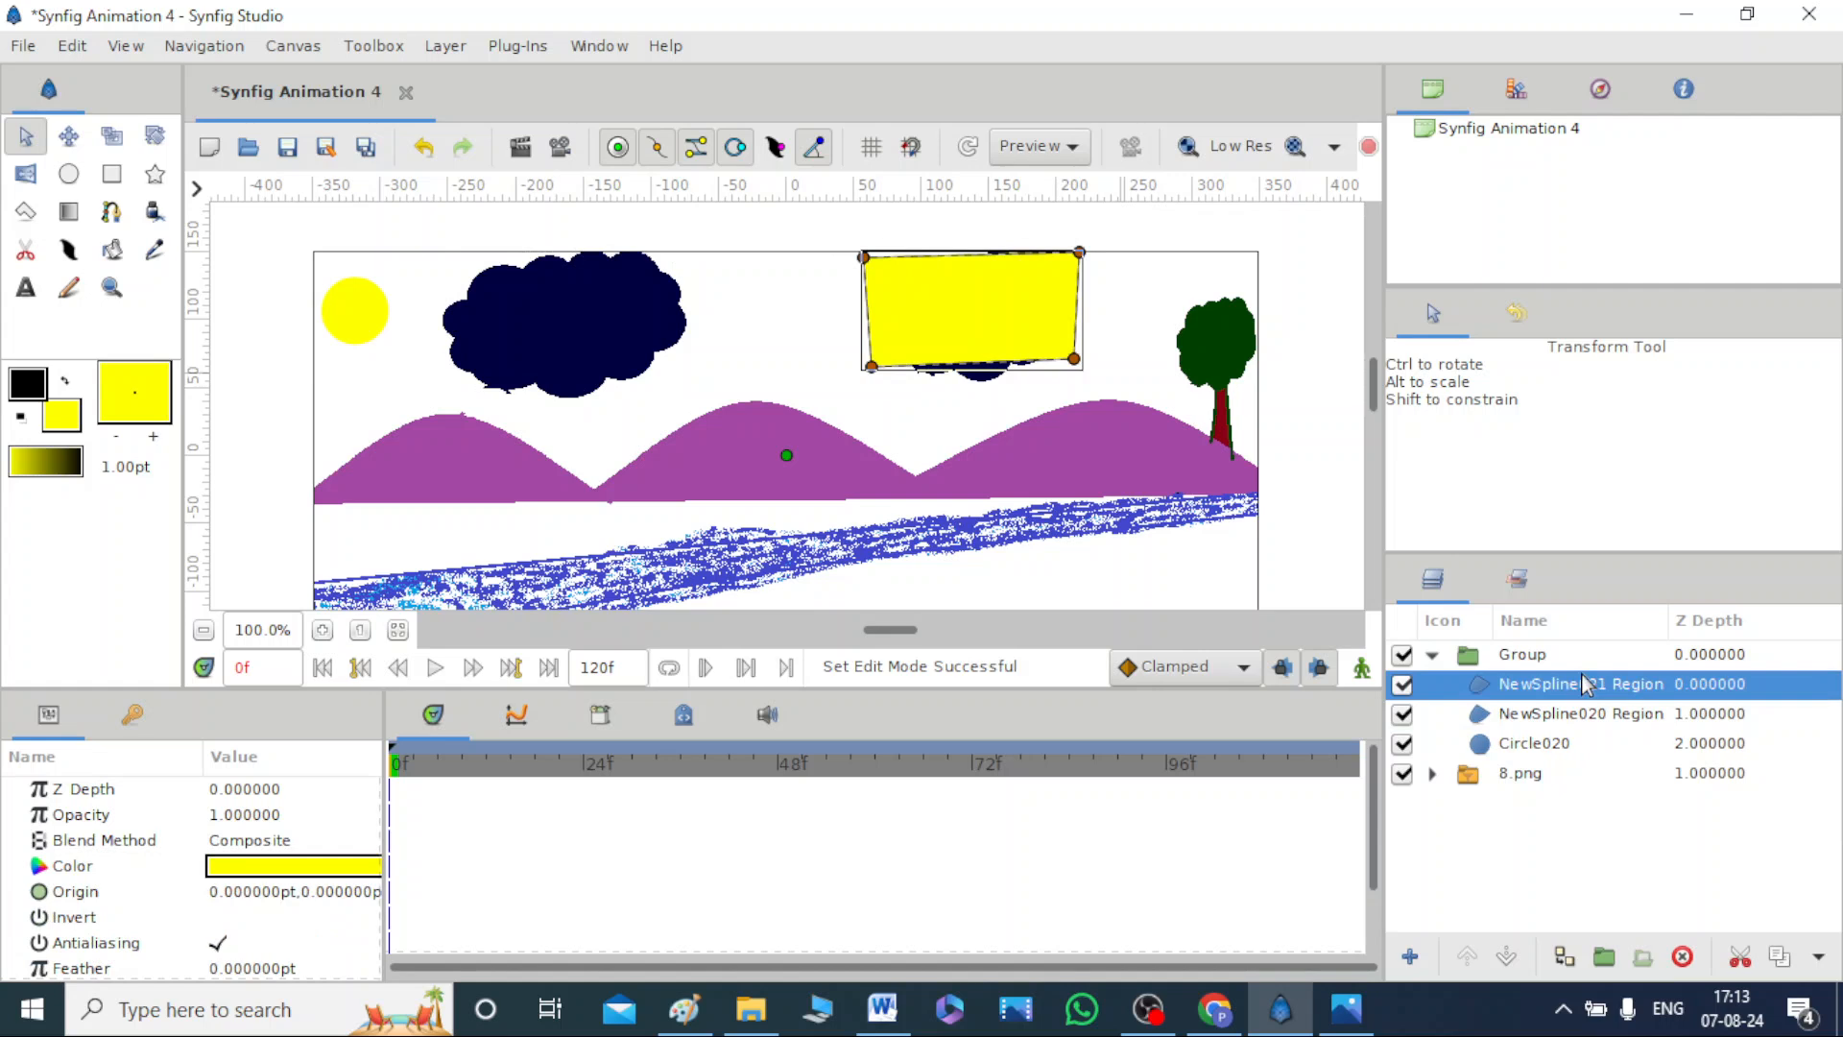
pyautogui.click(219, 837)
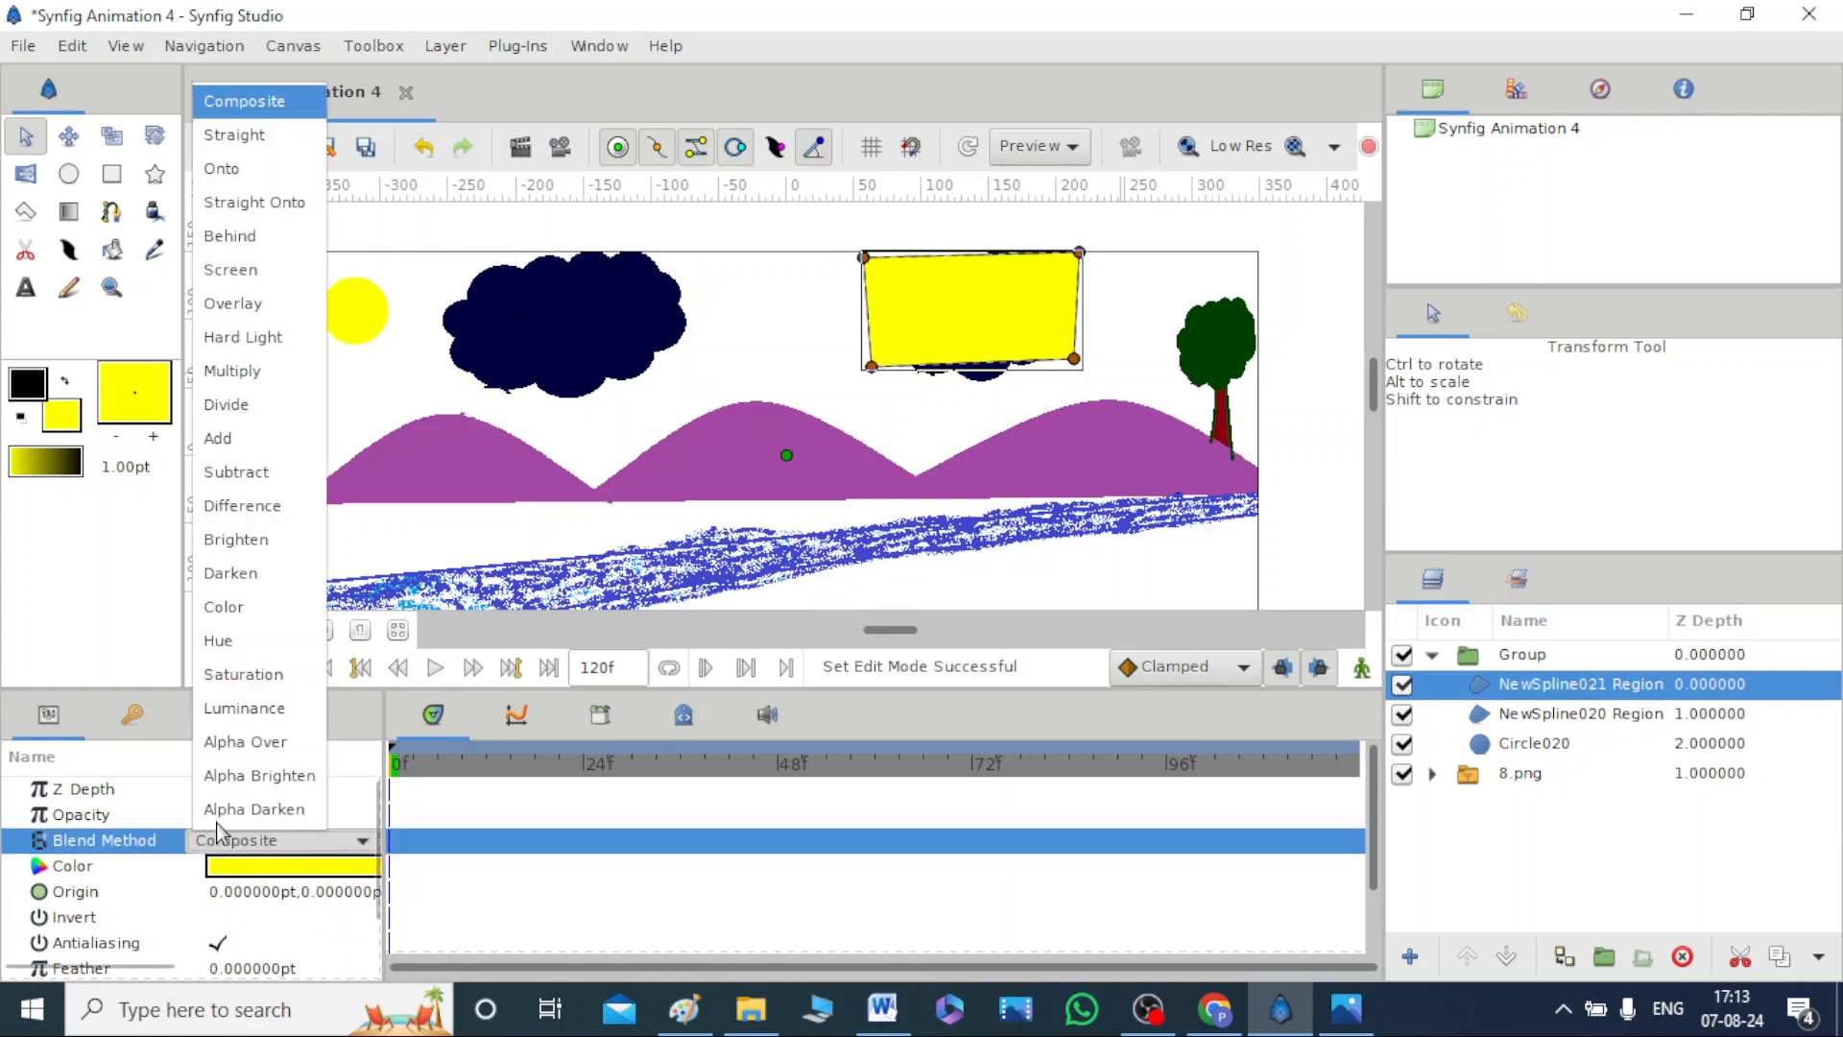
pyautogui.click(209, 741)
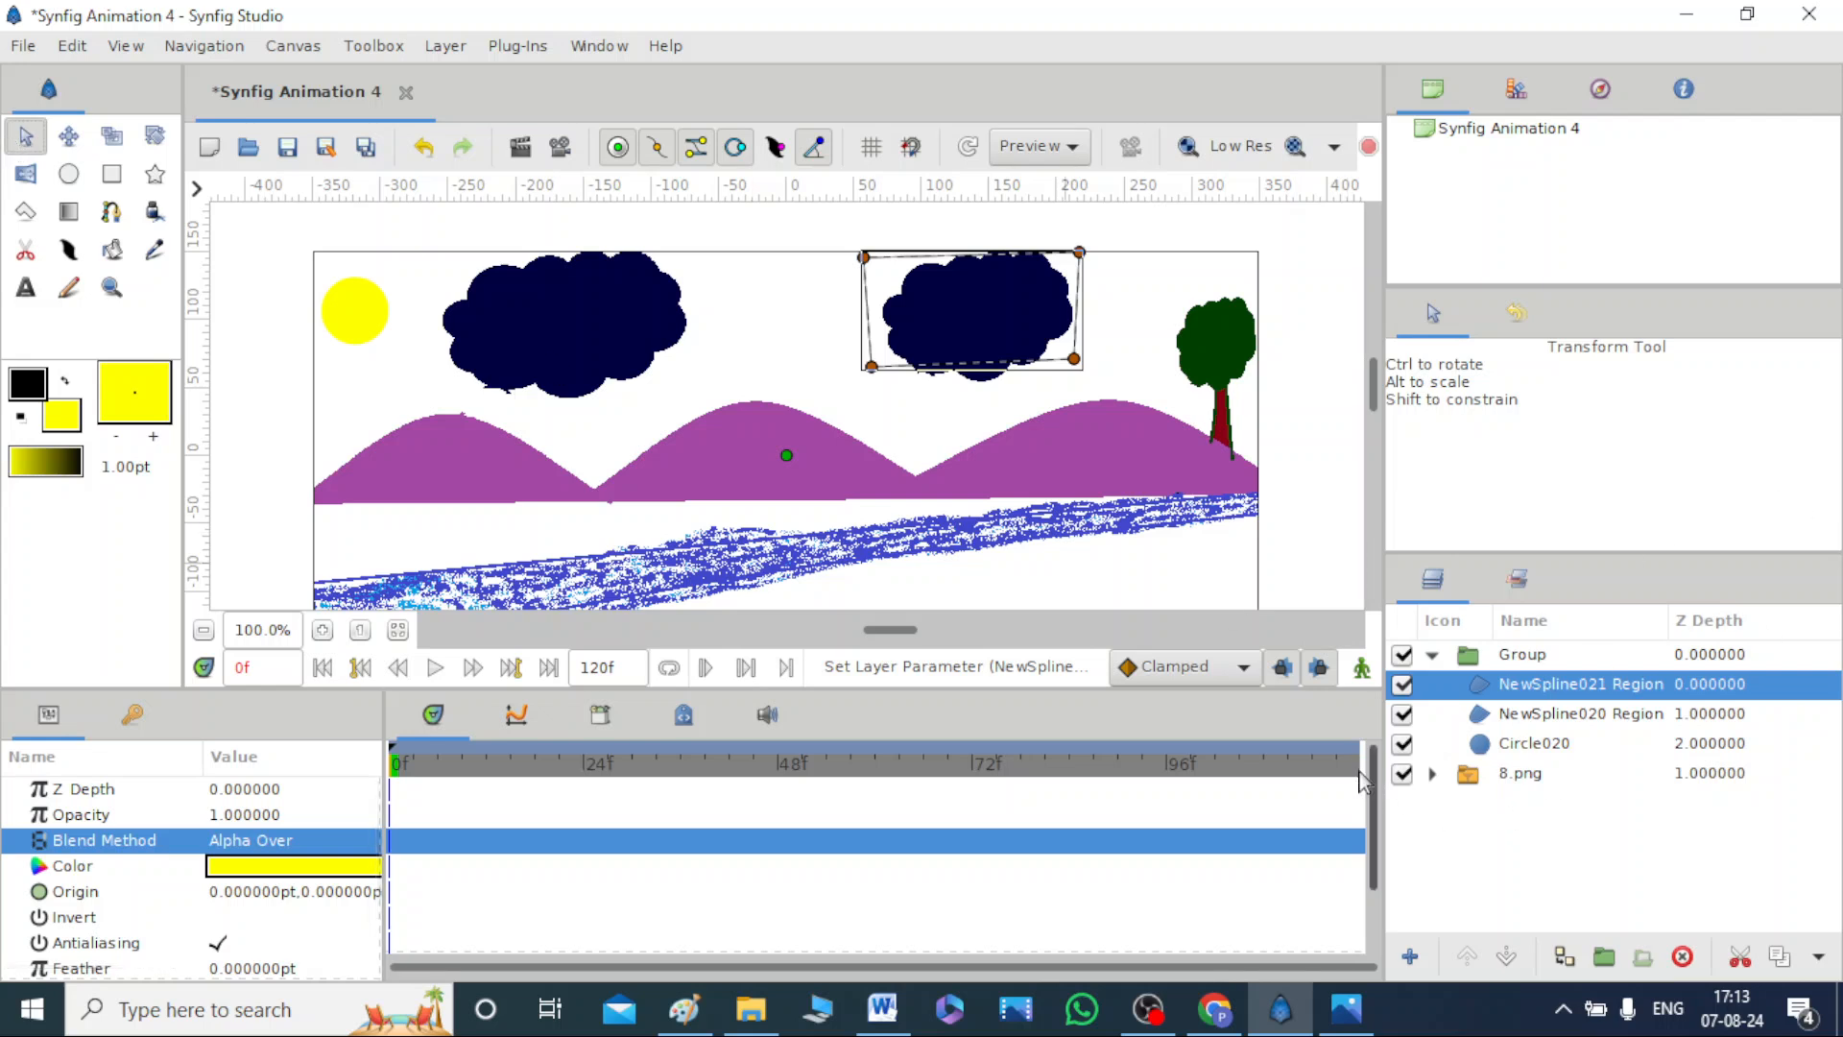
# Turn on animate editing mode and keyframe the sun circle at about (-305, 106) pt at frame 9 and slightly closer to the left cloud at frame 18.
pyautogui.click(1362, 669)
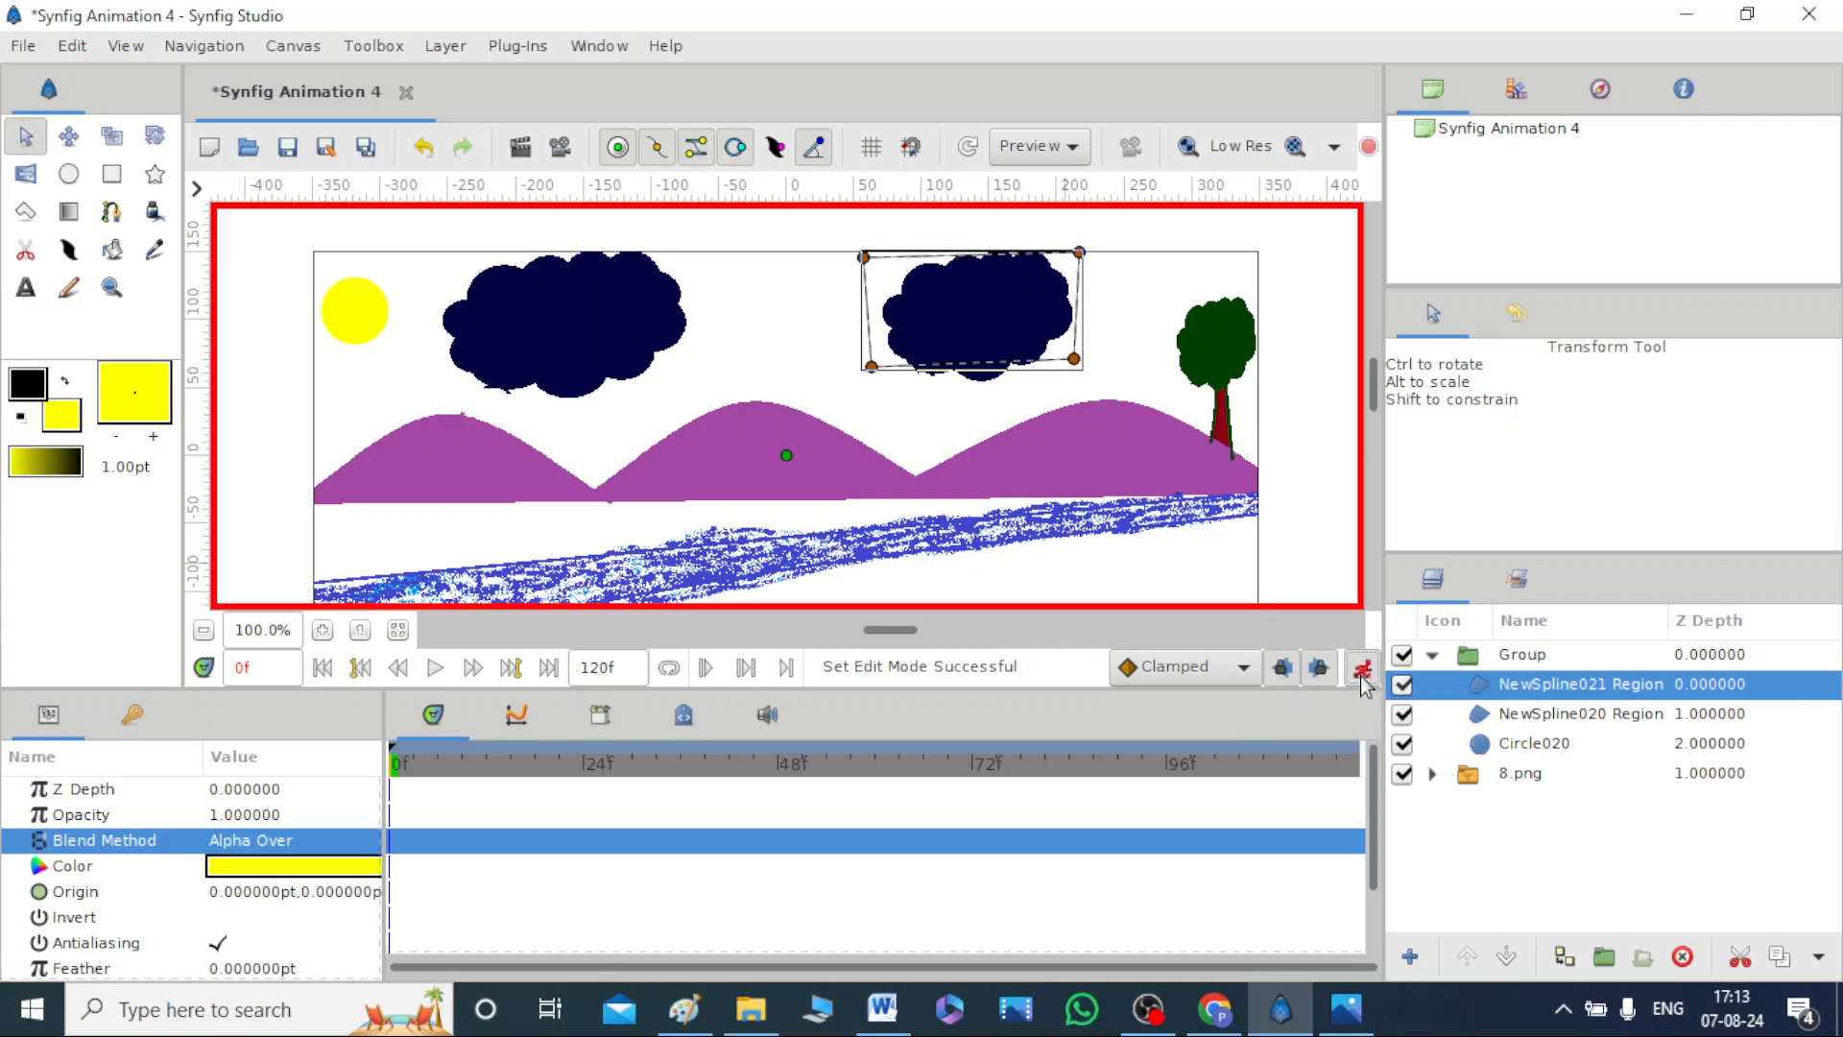
pyautogui.click(1542, 746)
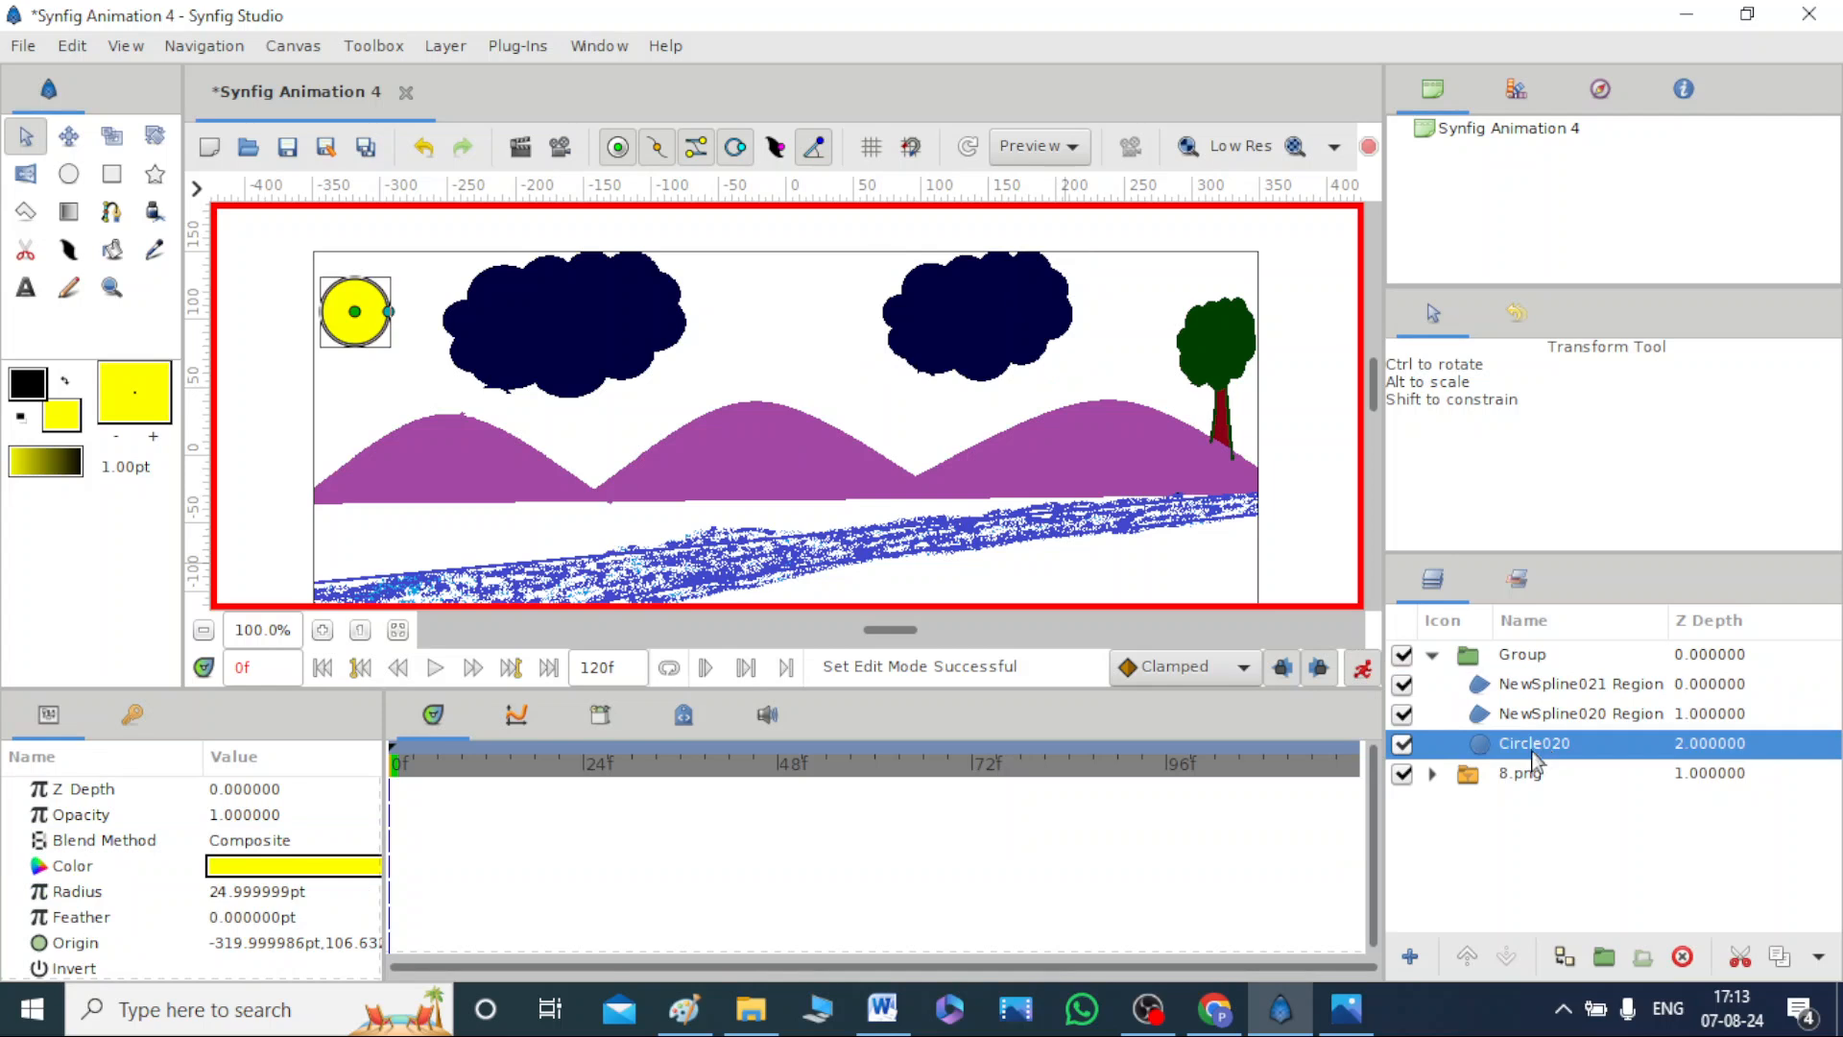
pyautogui.click(459, 765)
pyautogui.moveTo(357, 313); pyautogui.dragTo(376, 313)
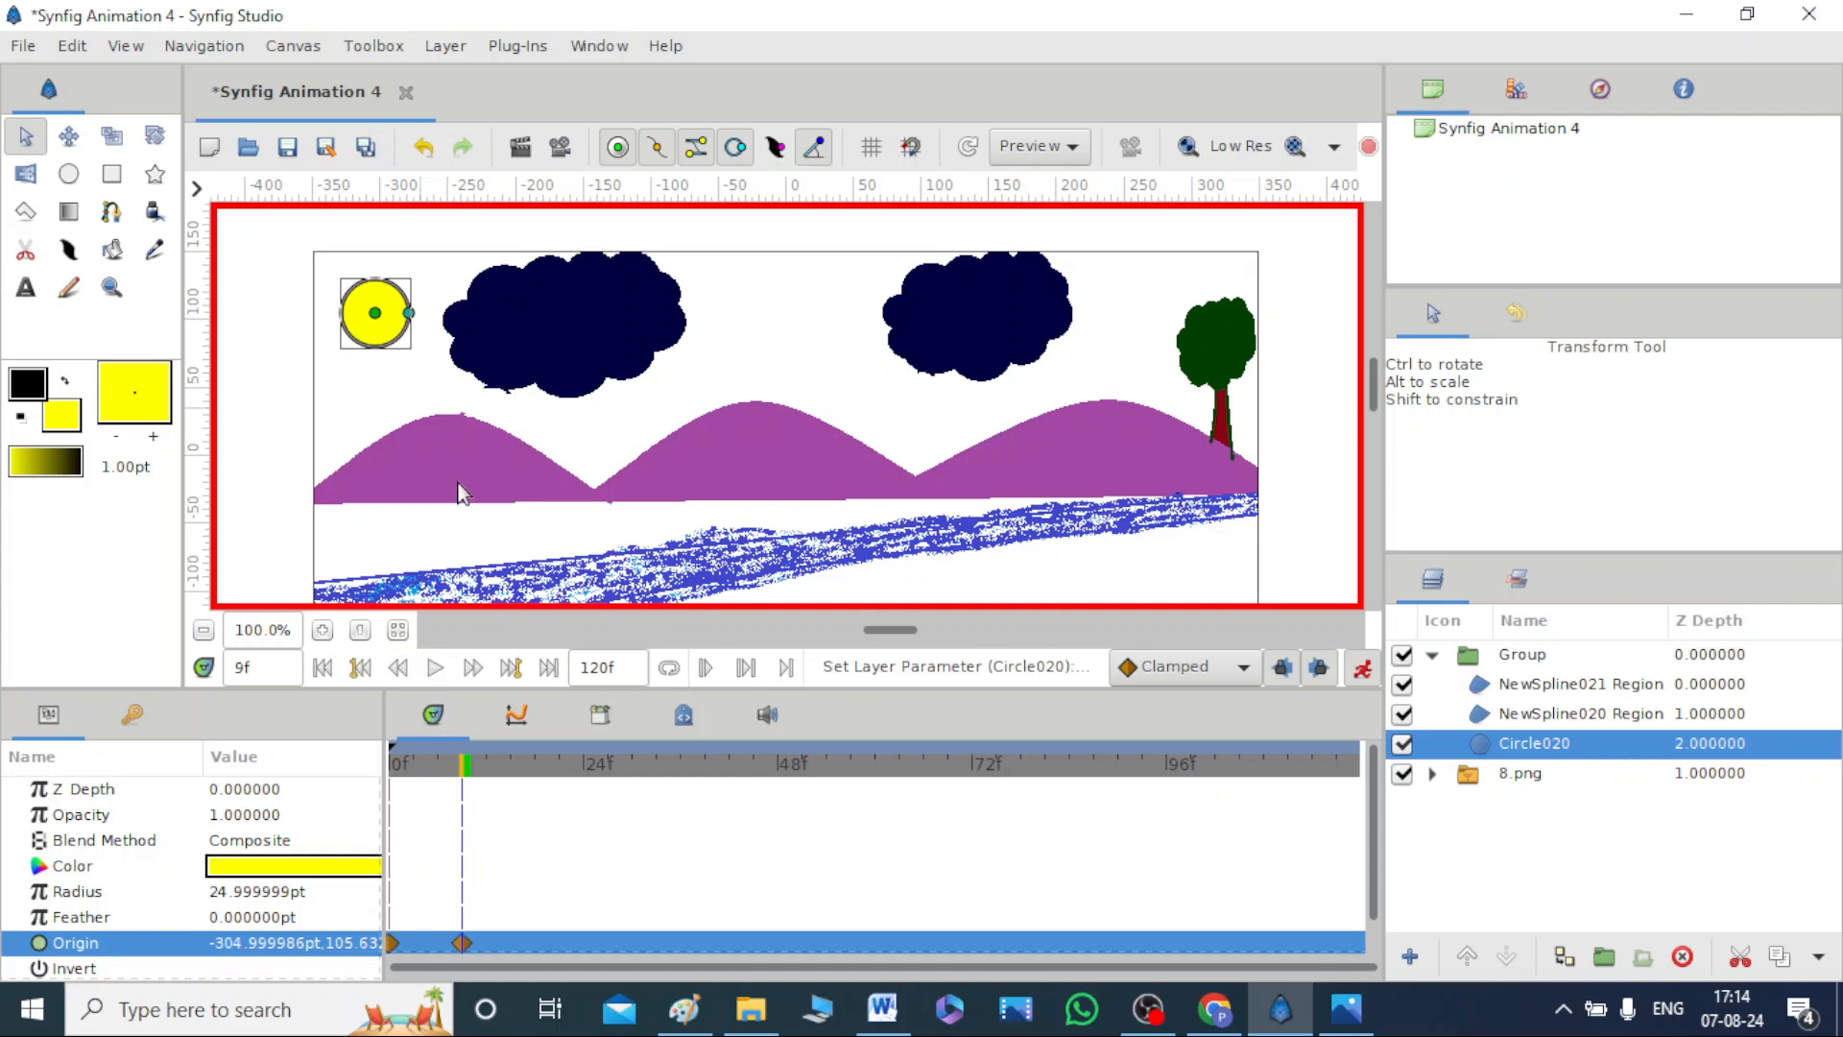
pyautogui.click(528, 762)
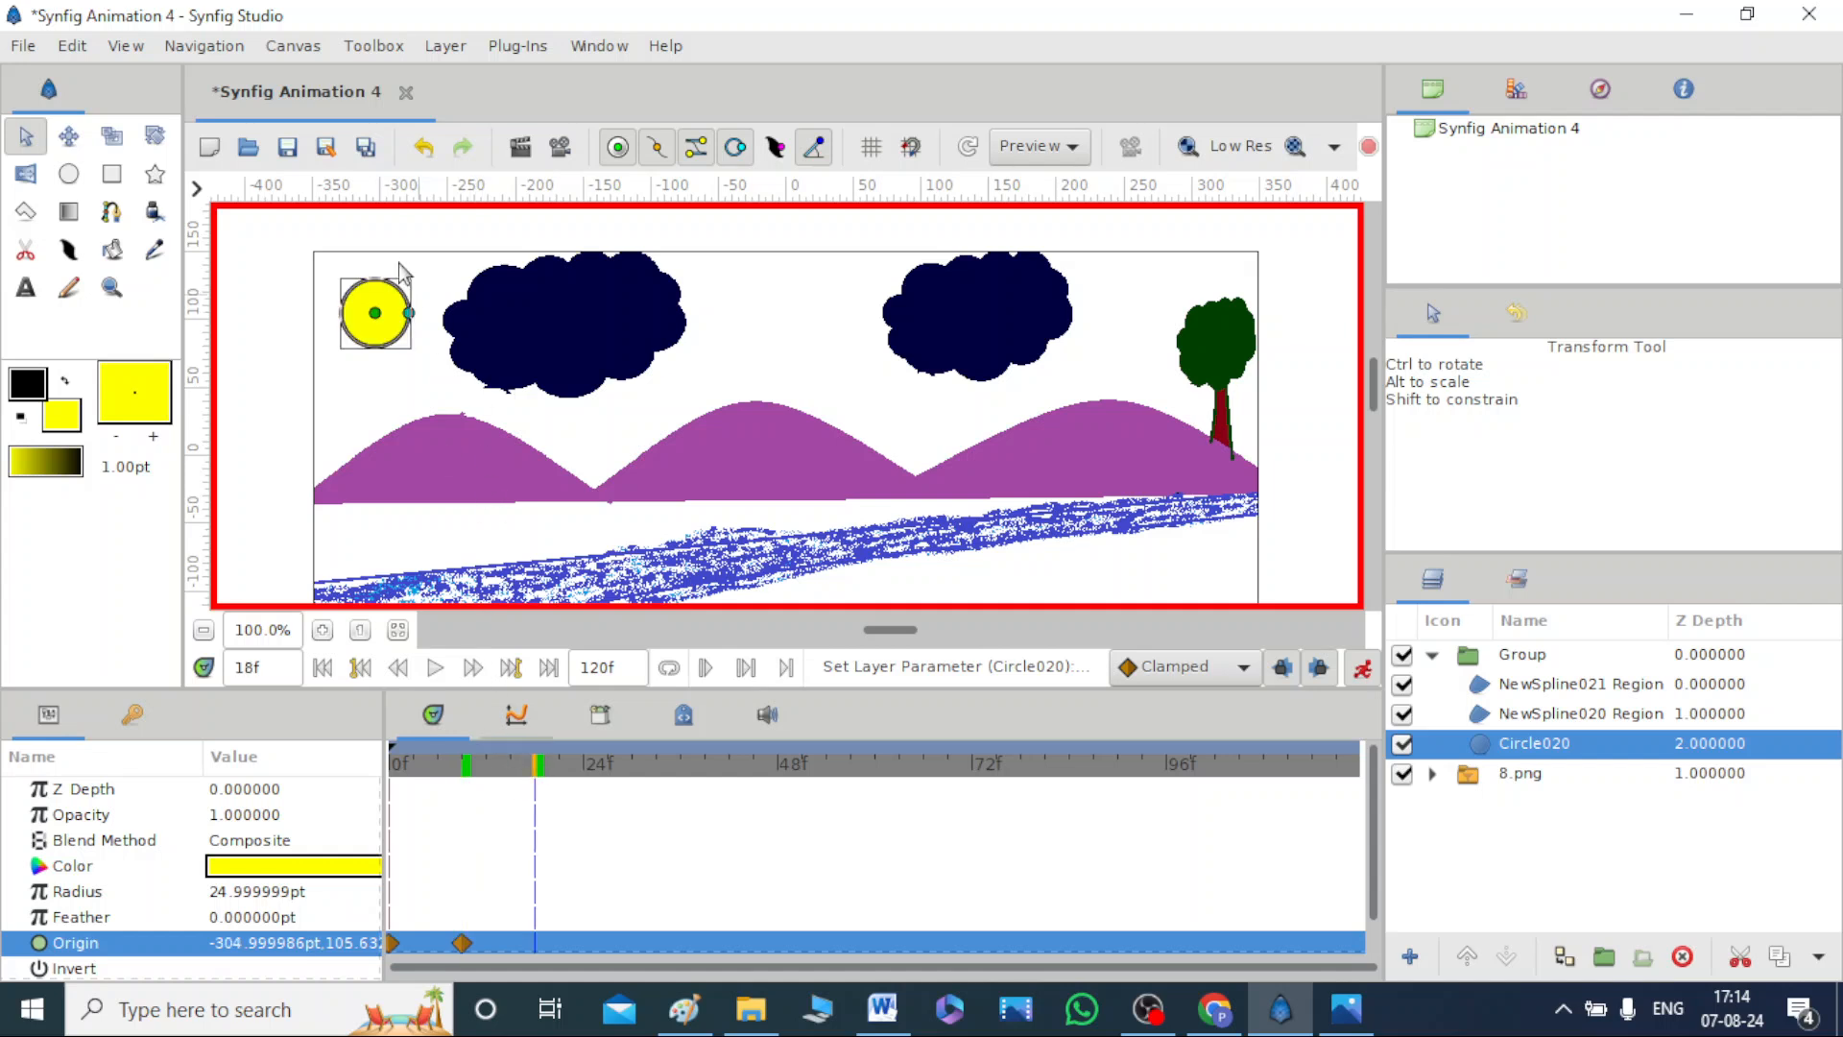
pyautogui.moveTo(375, 313); pyautogui.dragTo(396, 313)
# Keyframe the sun passing behind the left cloud at about frames 25 and 32 and at frame 41, reaching about (-168, 103) pt by frame 32.
pyautogui.click(592, 768)
pyautogui.moveTo(396, 312); pyautogui.dragTo(546, 319)
pyautogui.click(649, 764)
pyautogui.click(722, 765)
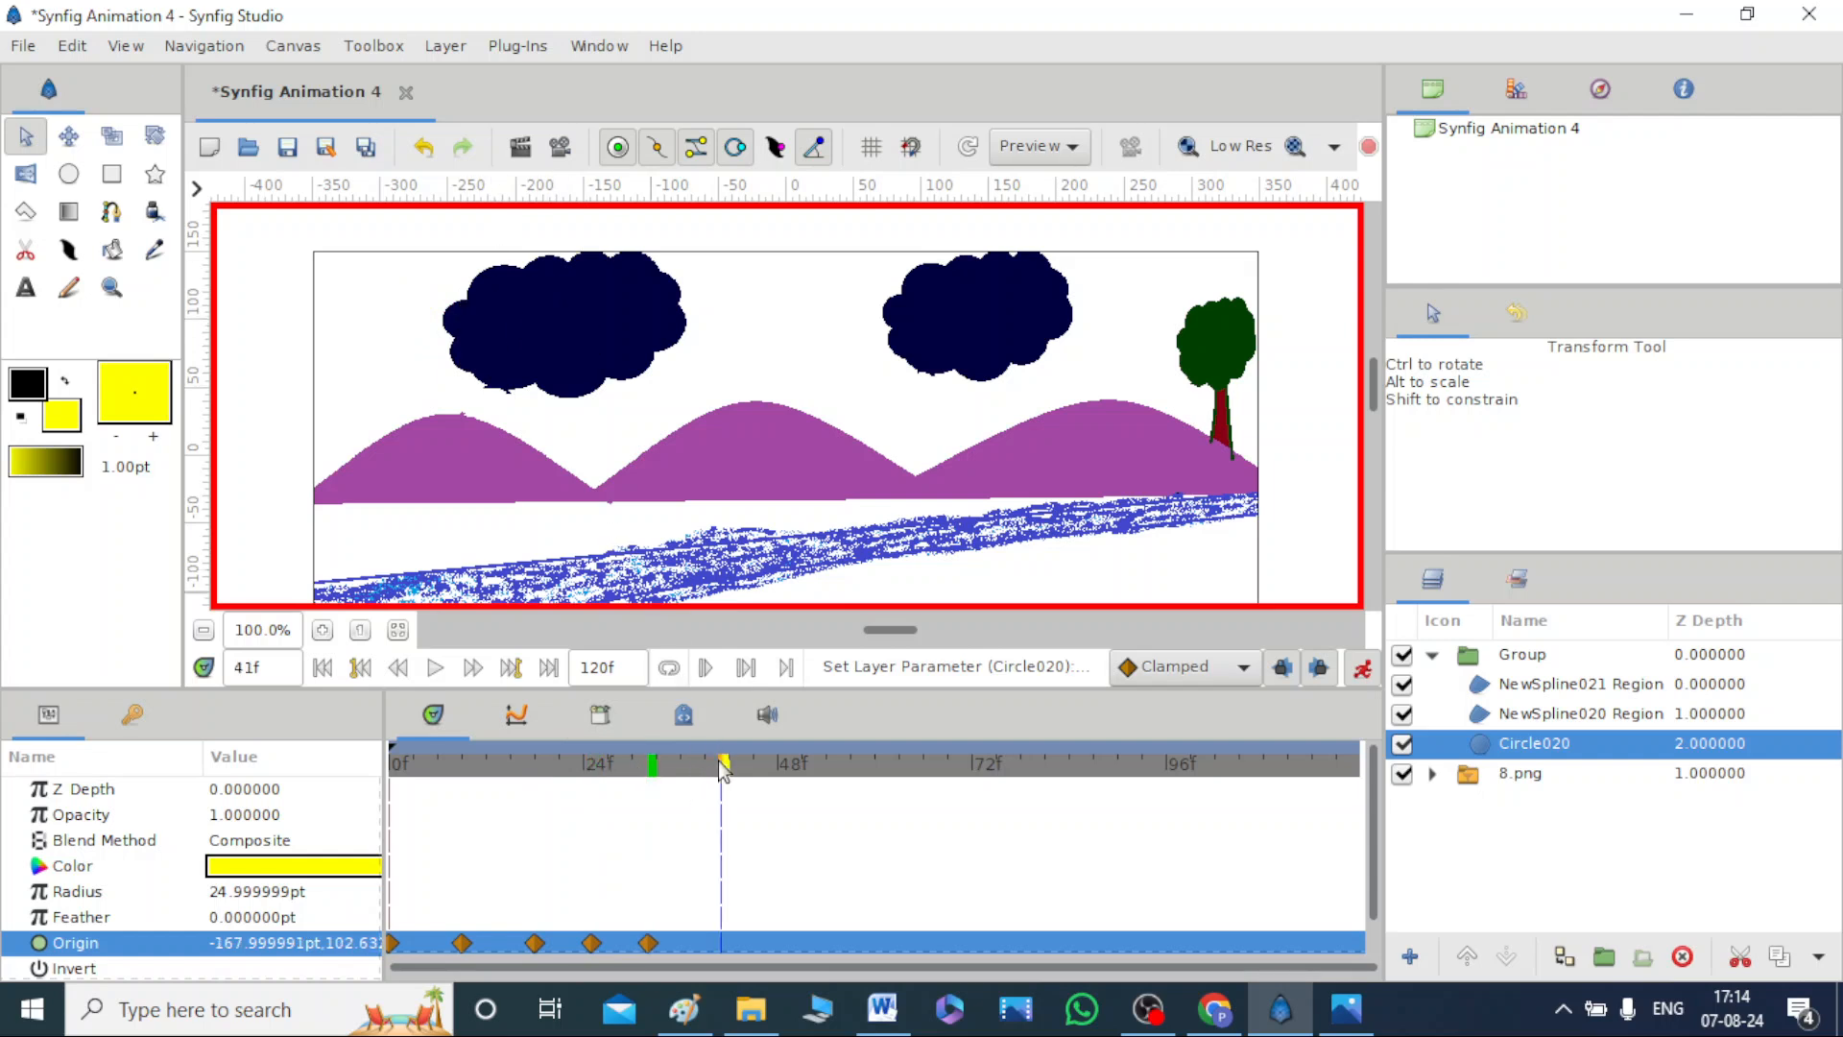
pyautogui.moveTo(561, 319); pyautogui.dragTo(618, 309)
# Keyframe the sun between the clouds at about (-48, 104) pt near frame 50, (2, 102) pt at frame 56, and nearer the right cloud at frame 63.
pyautogui.click(793, 757)
pyautogui.moveTo(618, 309); pyautogui.dragTo(722, 314)
pyautogui.click(844, 769)
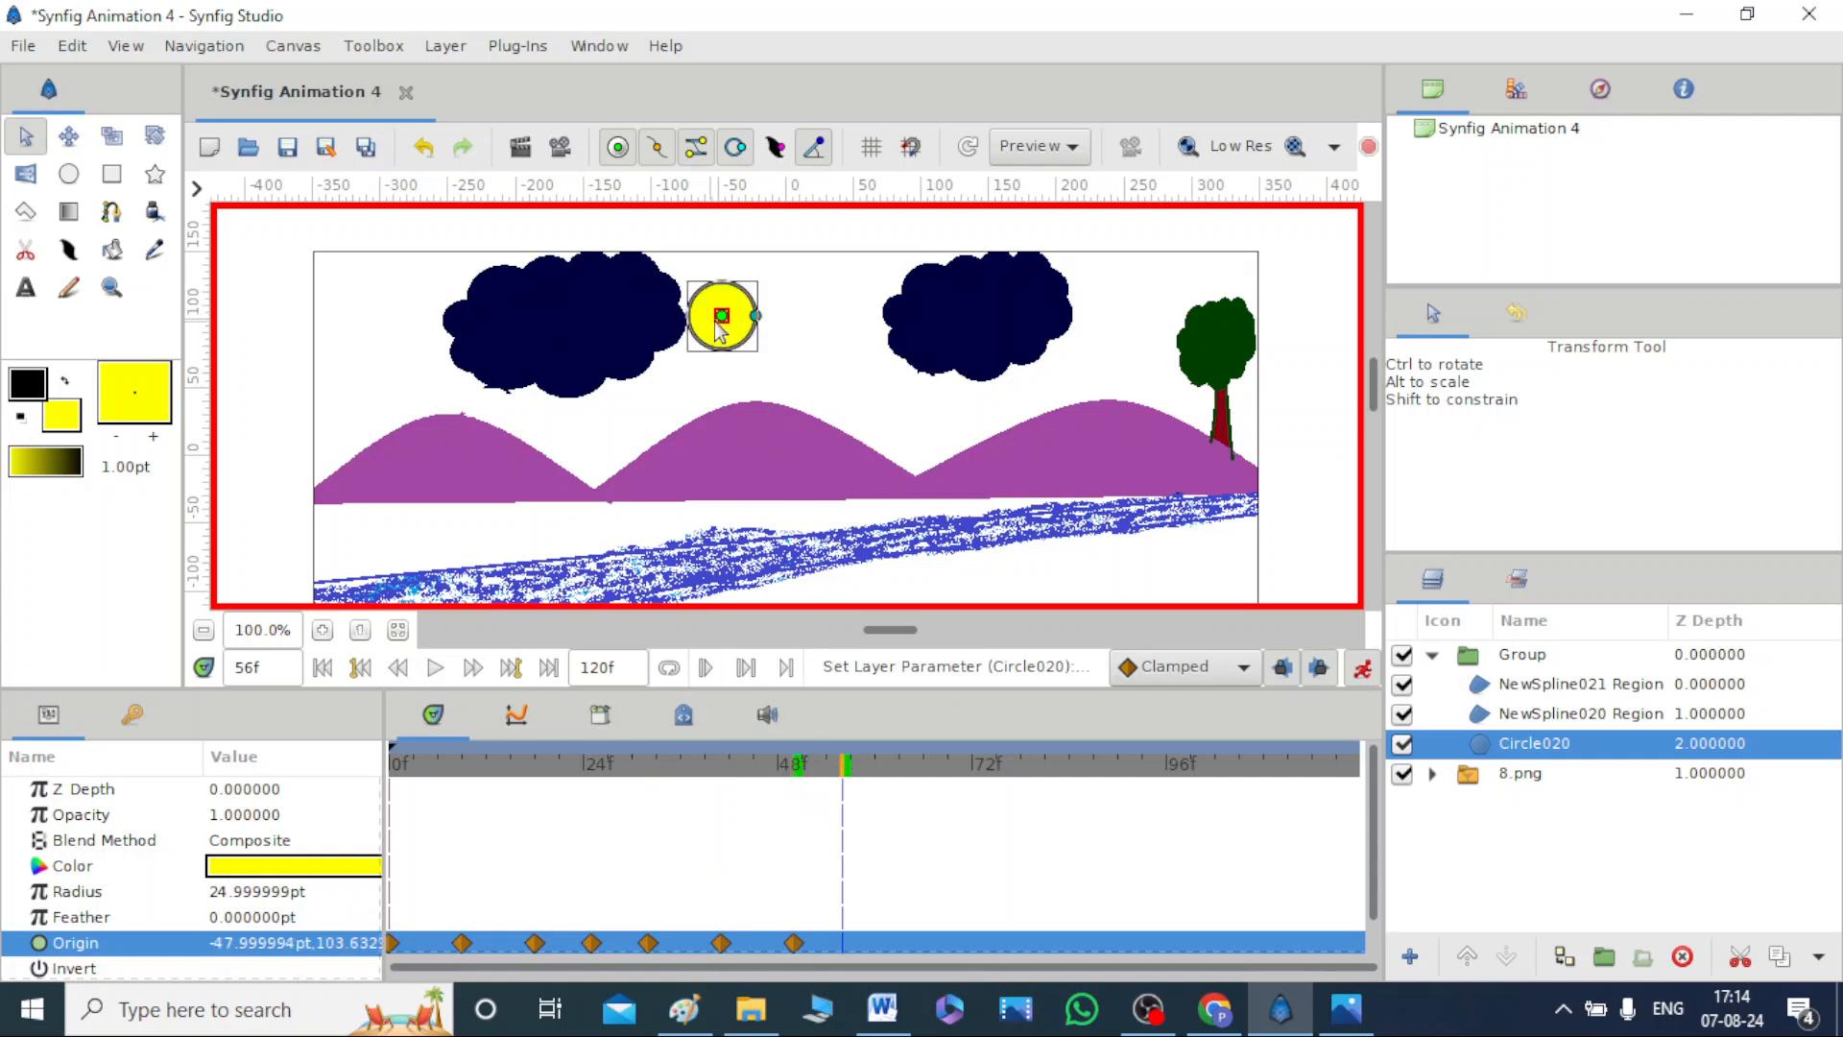
pyautogui.moveTo(722, 315); pyautogui.dragTo(789, 318)
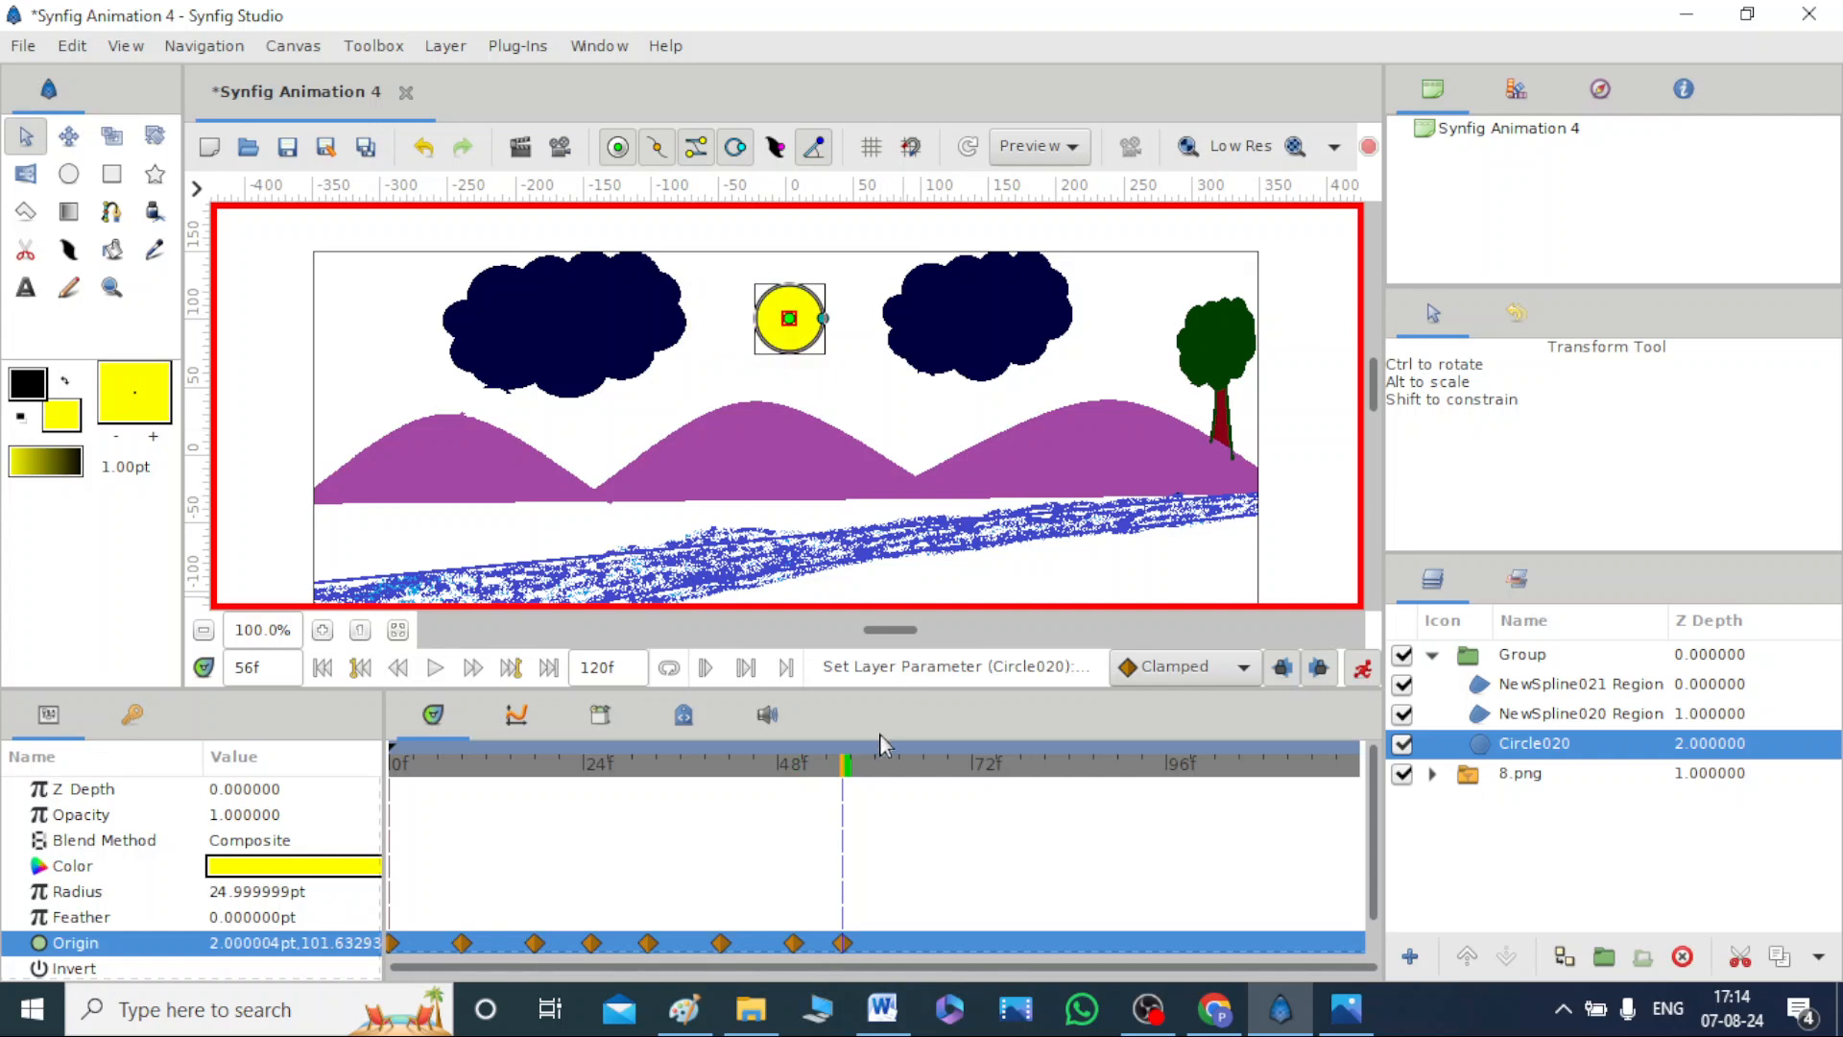
pyautogui.click(901, 765)
pyautogui.moveTo(787, 319); pyautogui.dragTo(845, 321)
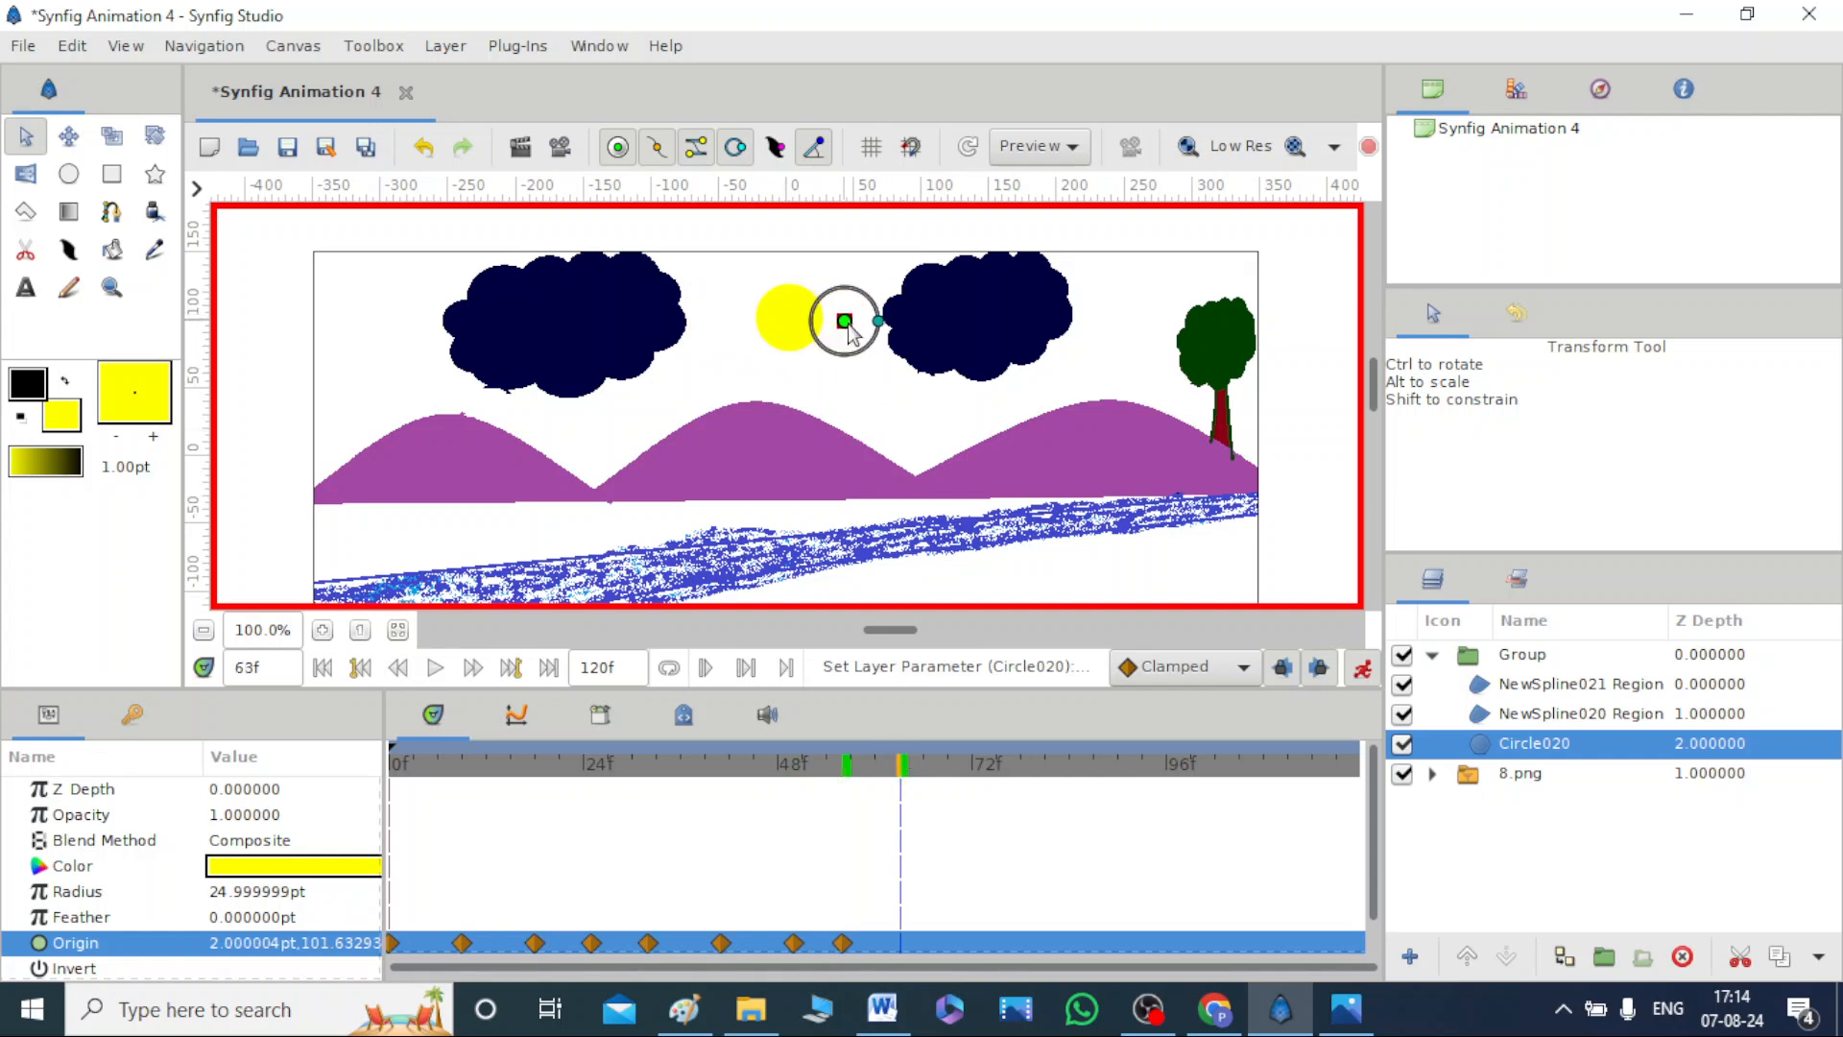
# Keyframe the sun behind the right cloud at about (130, 106) pt at frame 72 and at its far edge, about (216, 102) pt, at frame 81.
pyautogui.click(973, 765)
pyautogui.moveTo(847, 323); pyautogui.dragTo(962, 313)
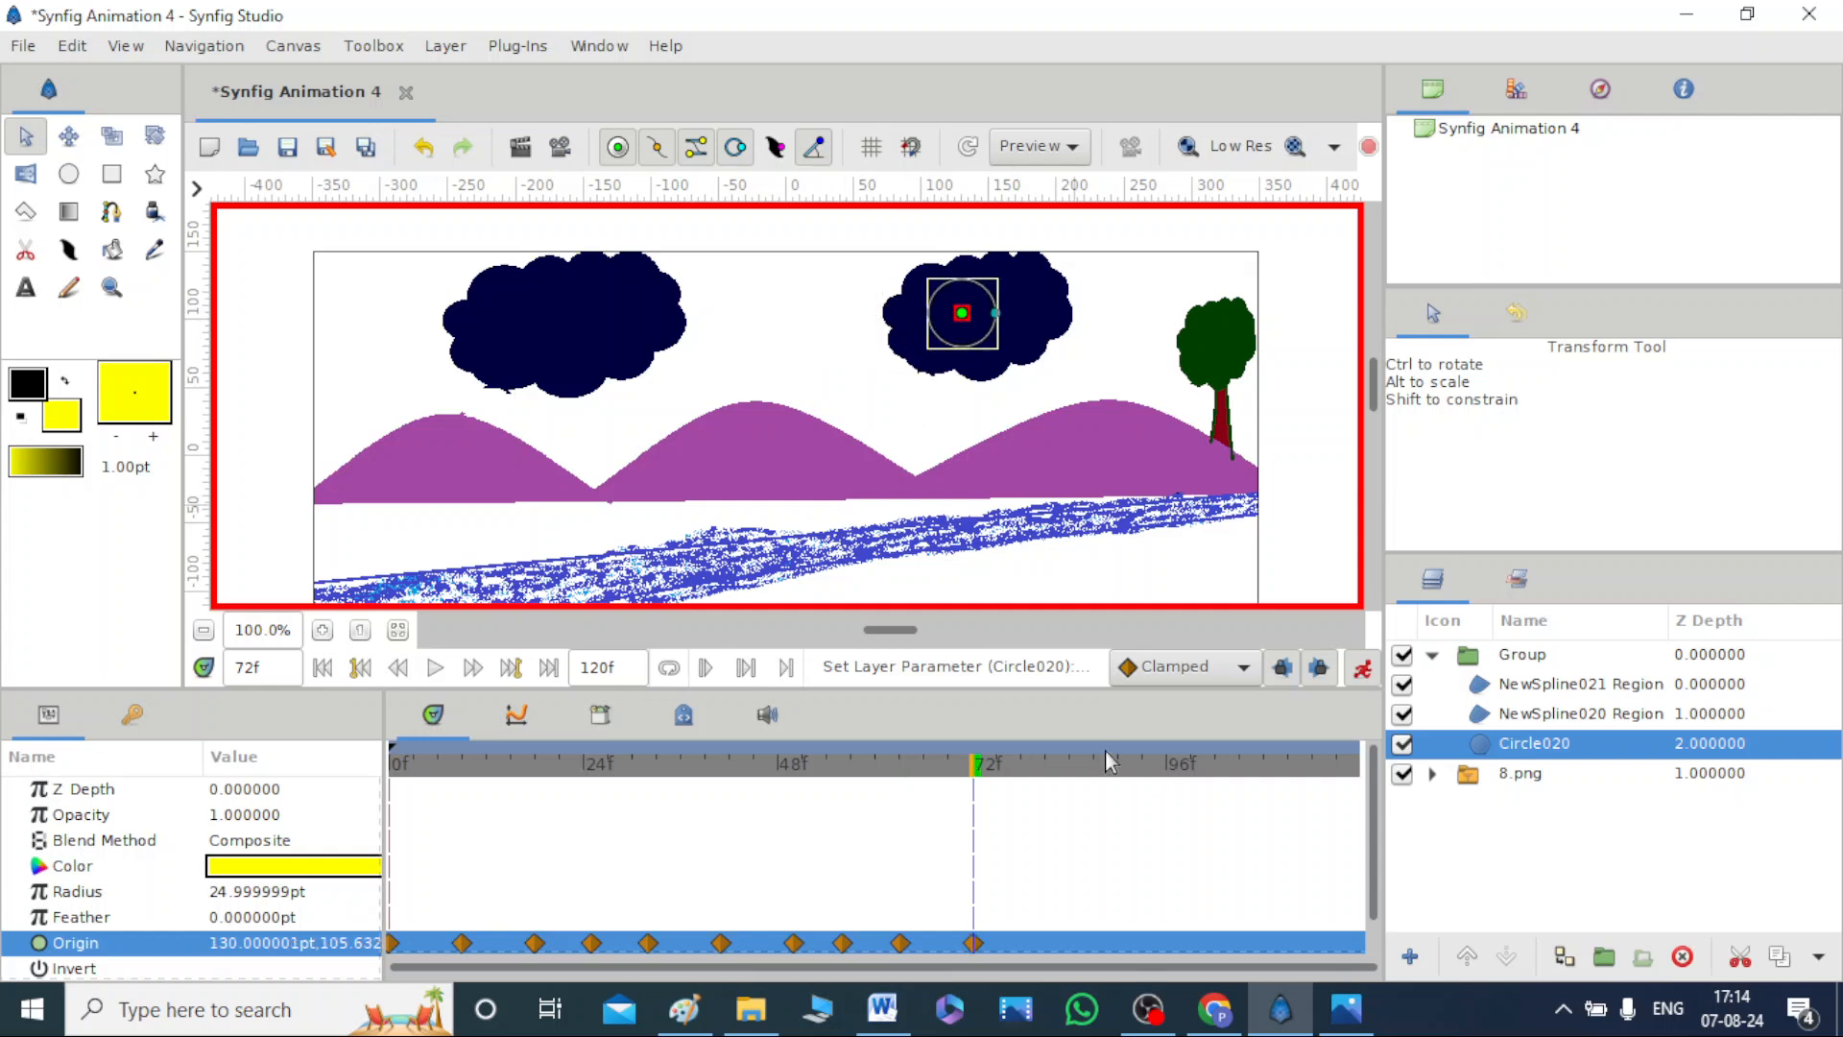
pyautogui.click(1045, 763)
pyautogui.moveTo(963, 319); pyautogui.dragTo(1079, 320)
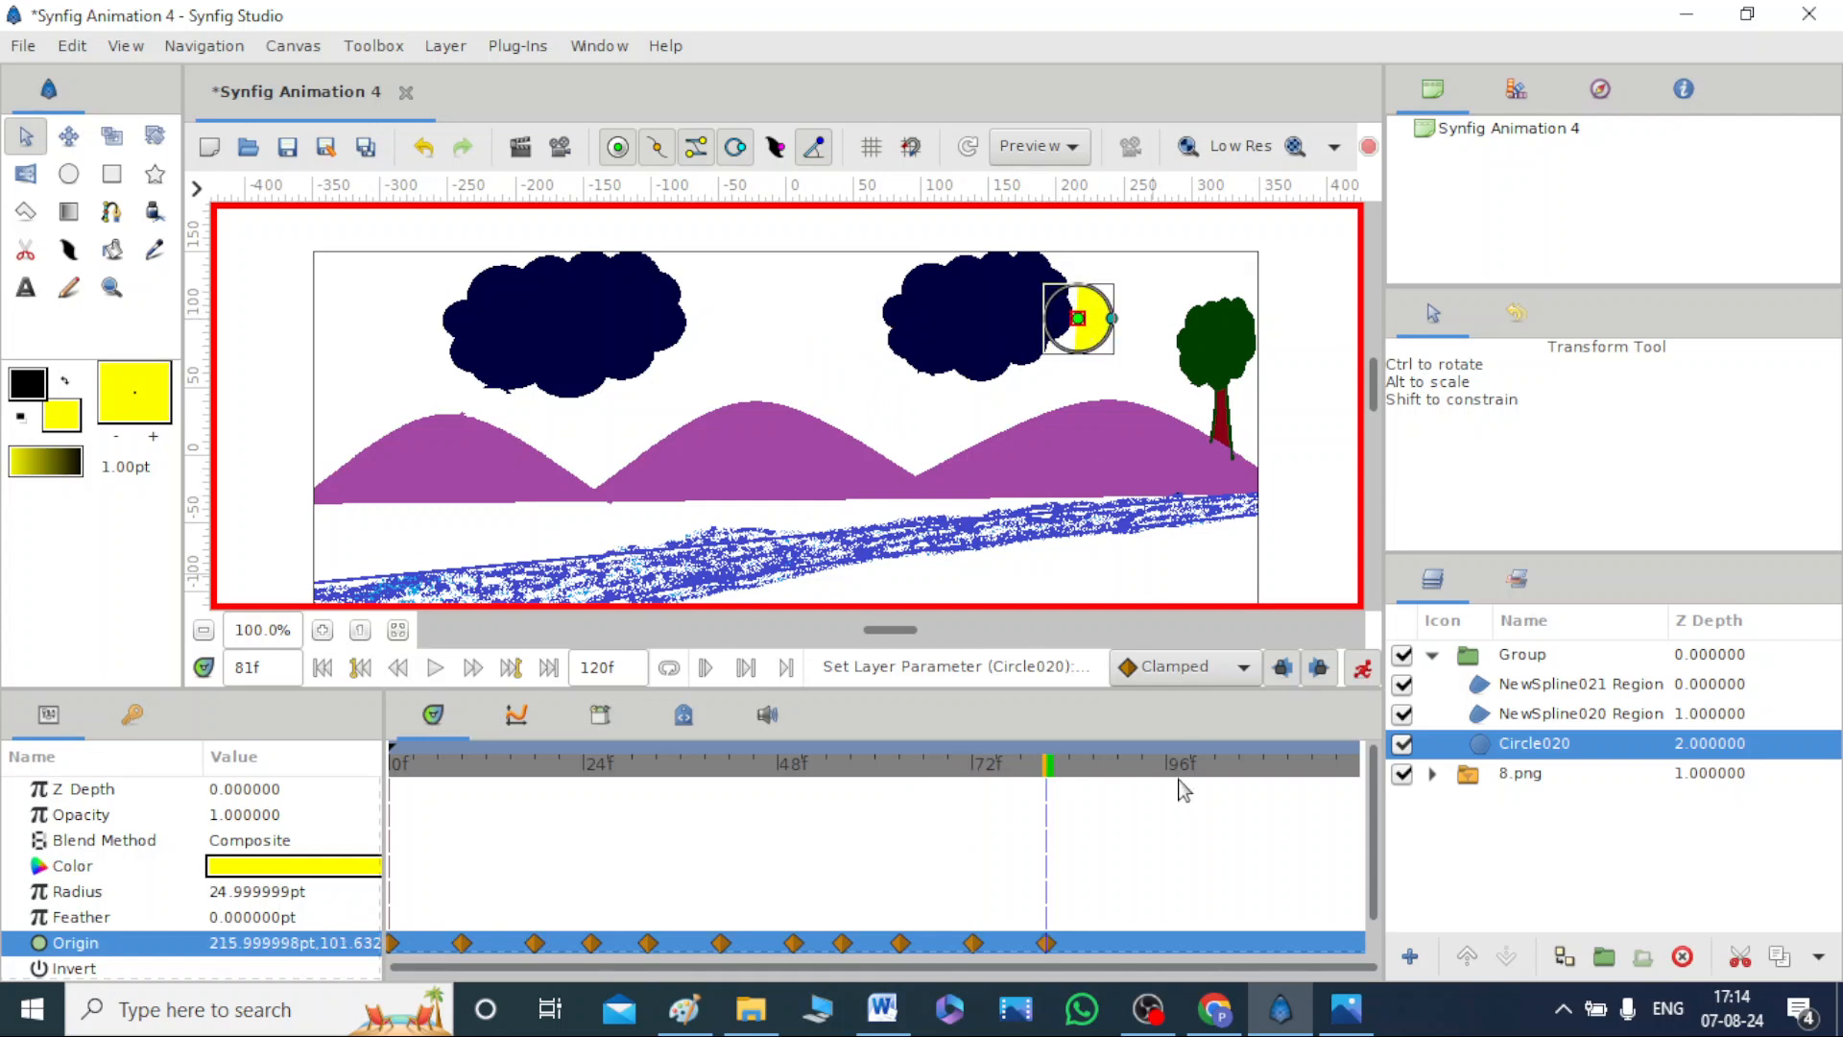
# Keyframe the sun at about (251, 120) pt at frame 88 and (293, 133) pt above the tree at frame 93, and turn off animate editing mode.
pyautogui.click(1104, 766)
pyautogui.moveTo(1085, 317); pyautogui.dragTo(1131, 293)
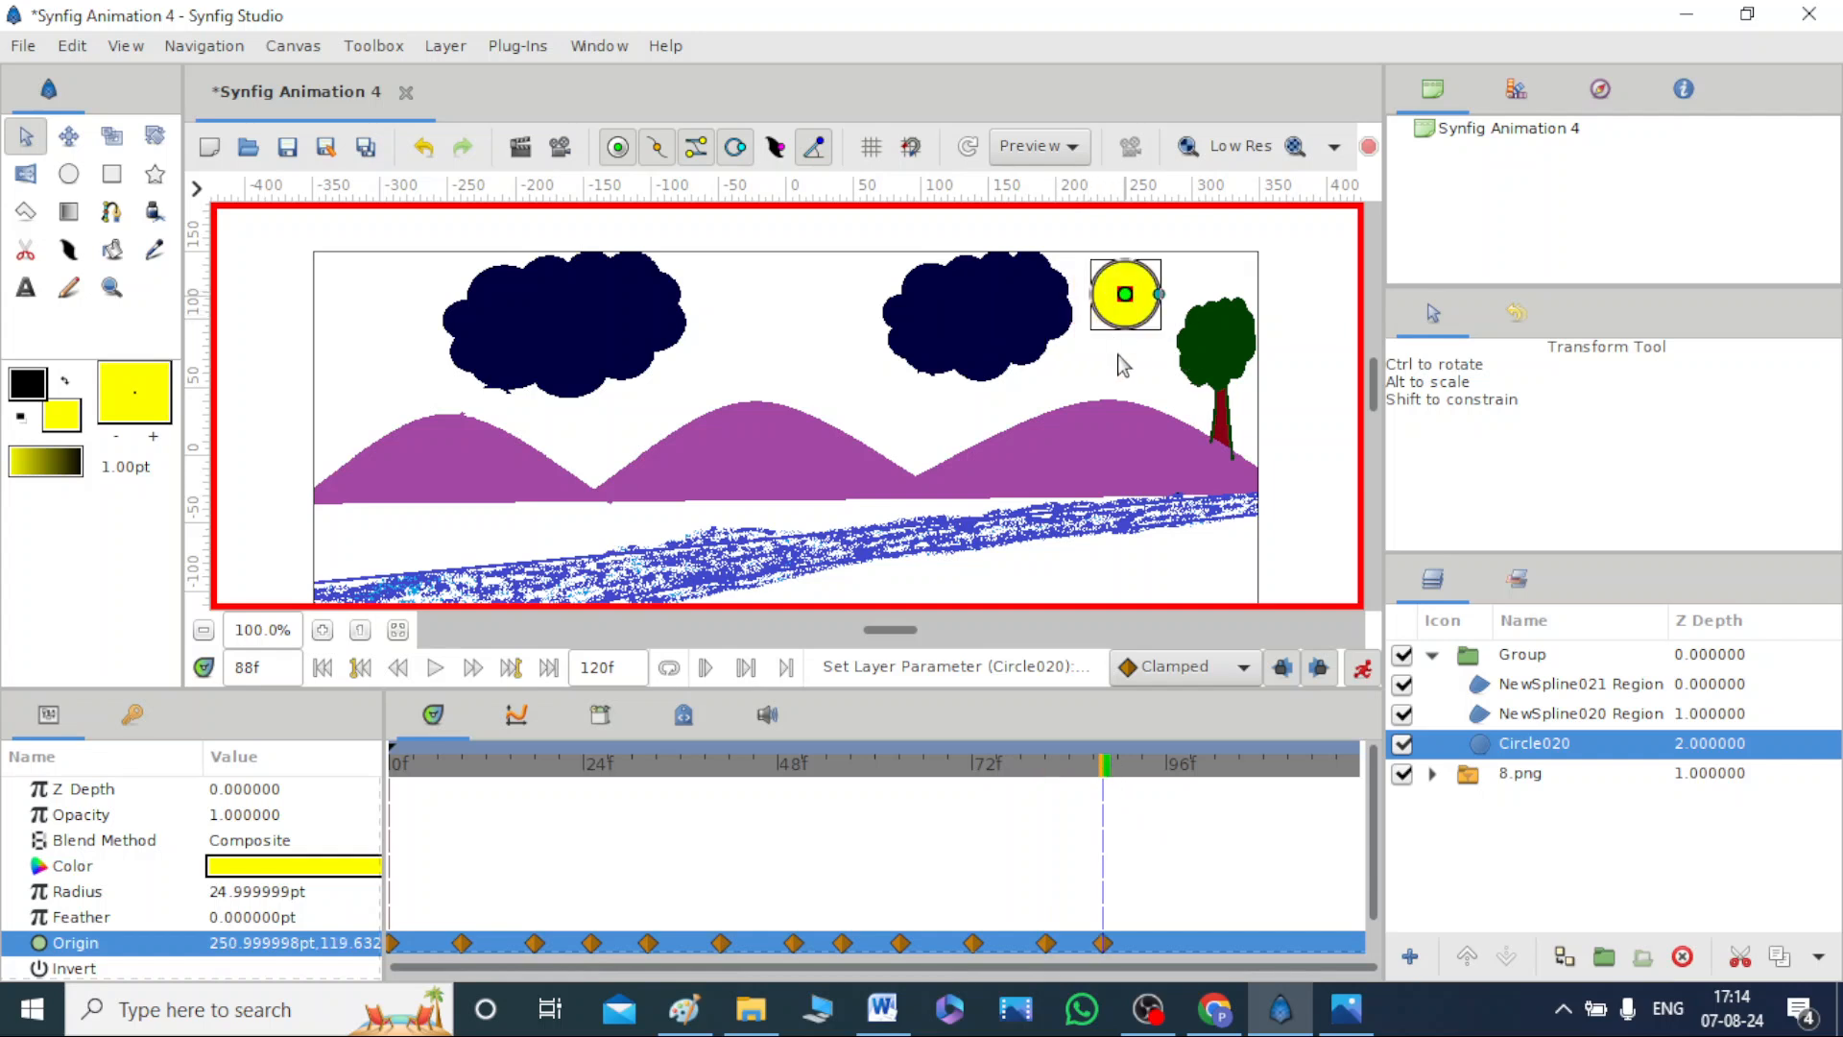
pyautogui.click(1142, 759)
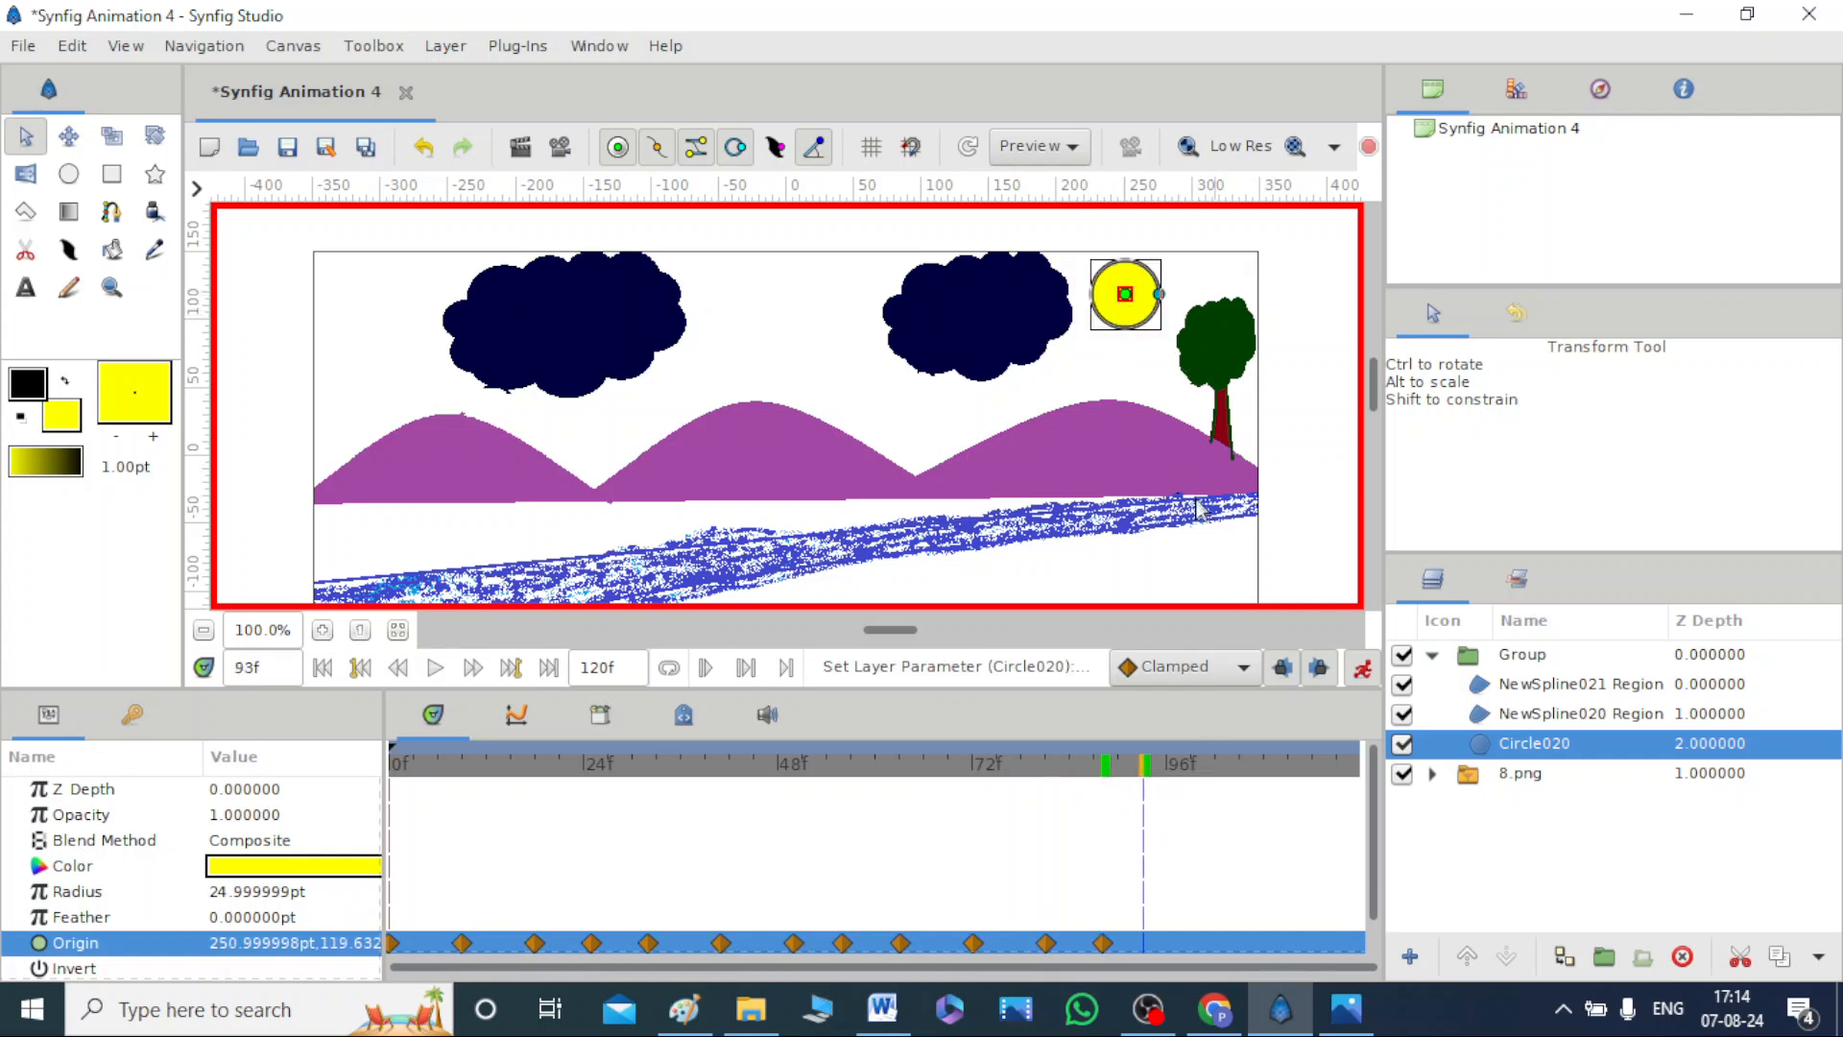
pyautogui.moveTo(1126, 294); pyautogui.dragTo(1182, 277)
pyautogui.click(1202, 768)
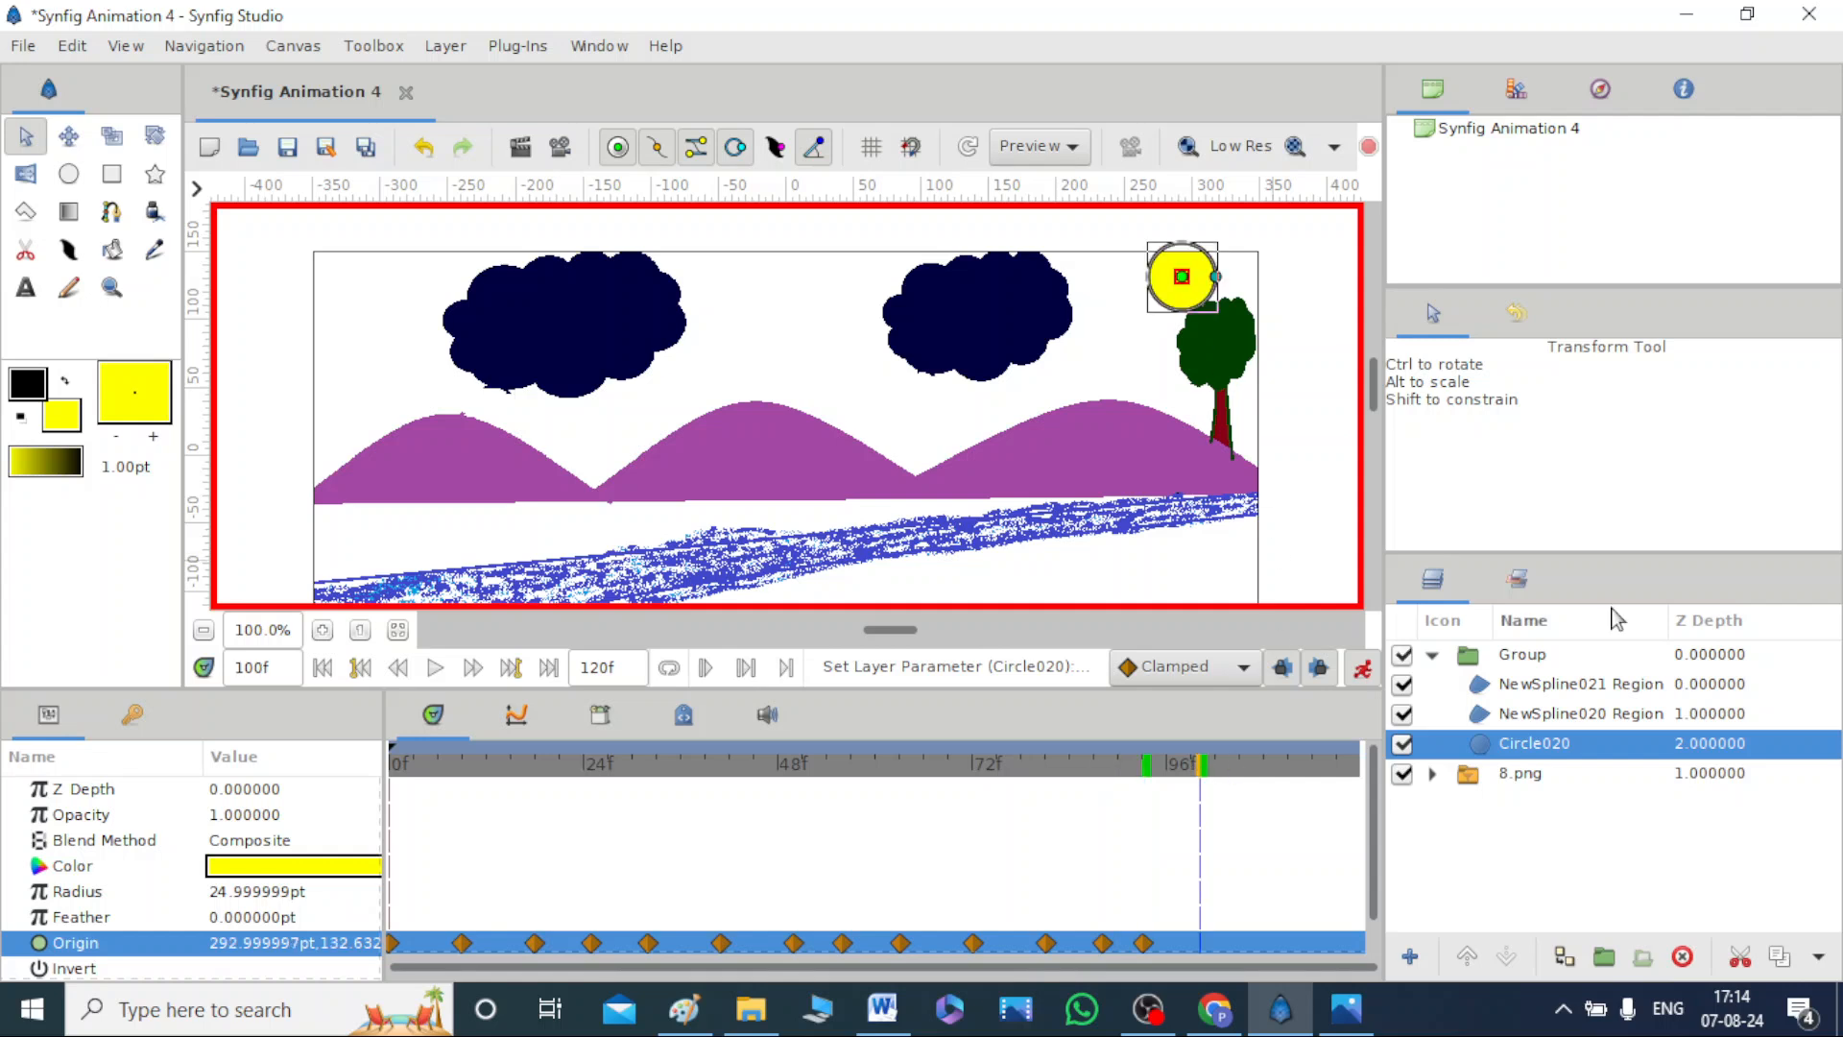
pyautogui.click(1363, 669)
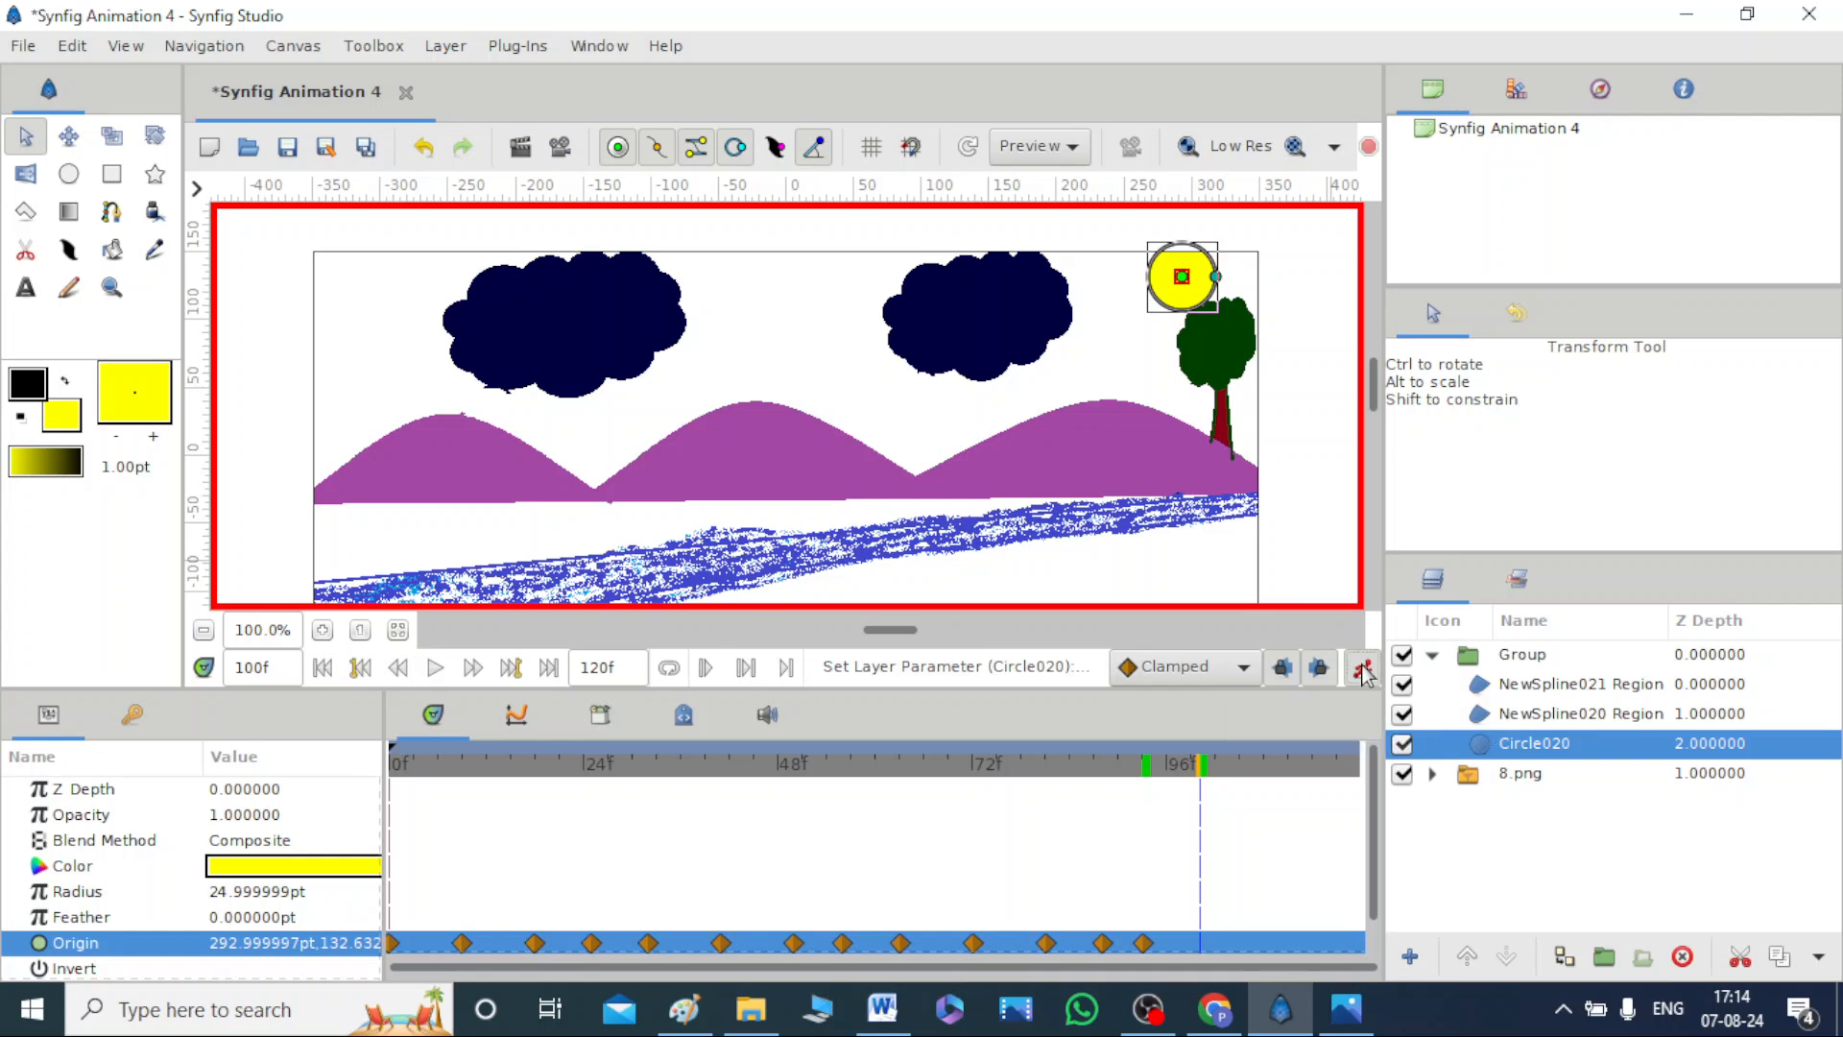
# Generate an animation preview with the begin time enabled at 0f and the end time set to 100f.
pyautogui.click(24, 46)
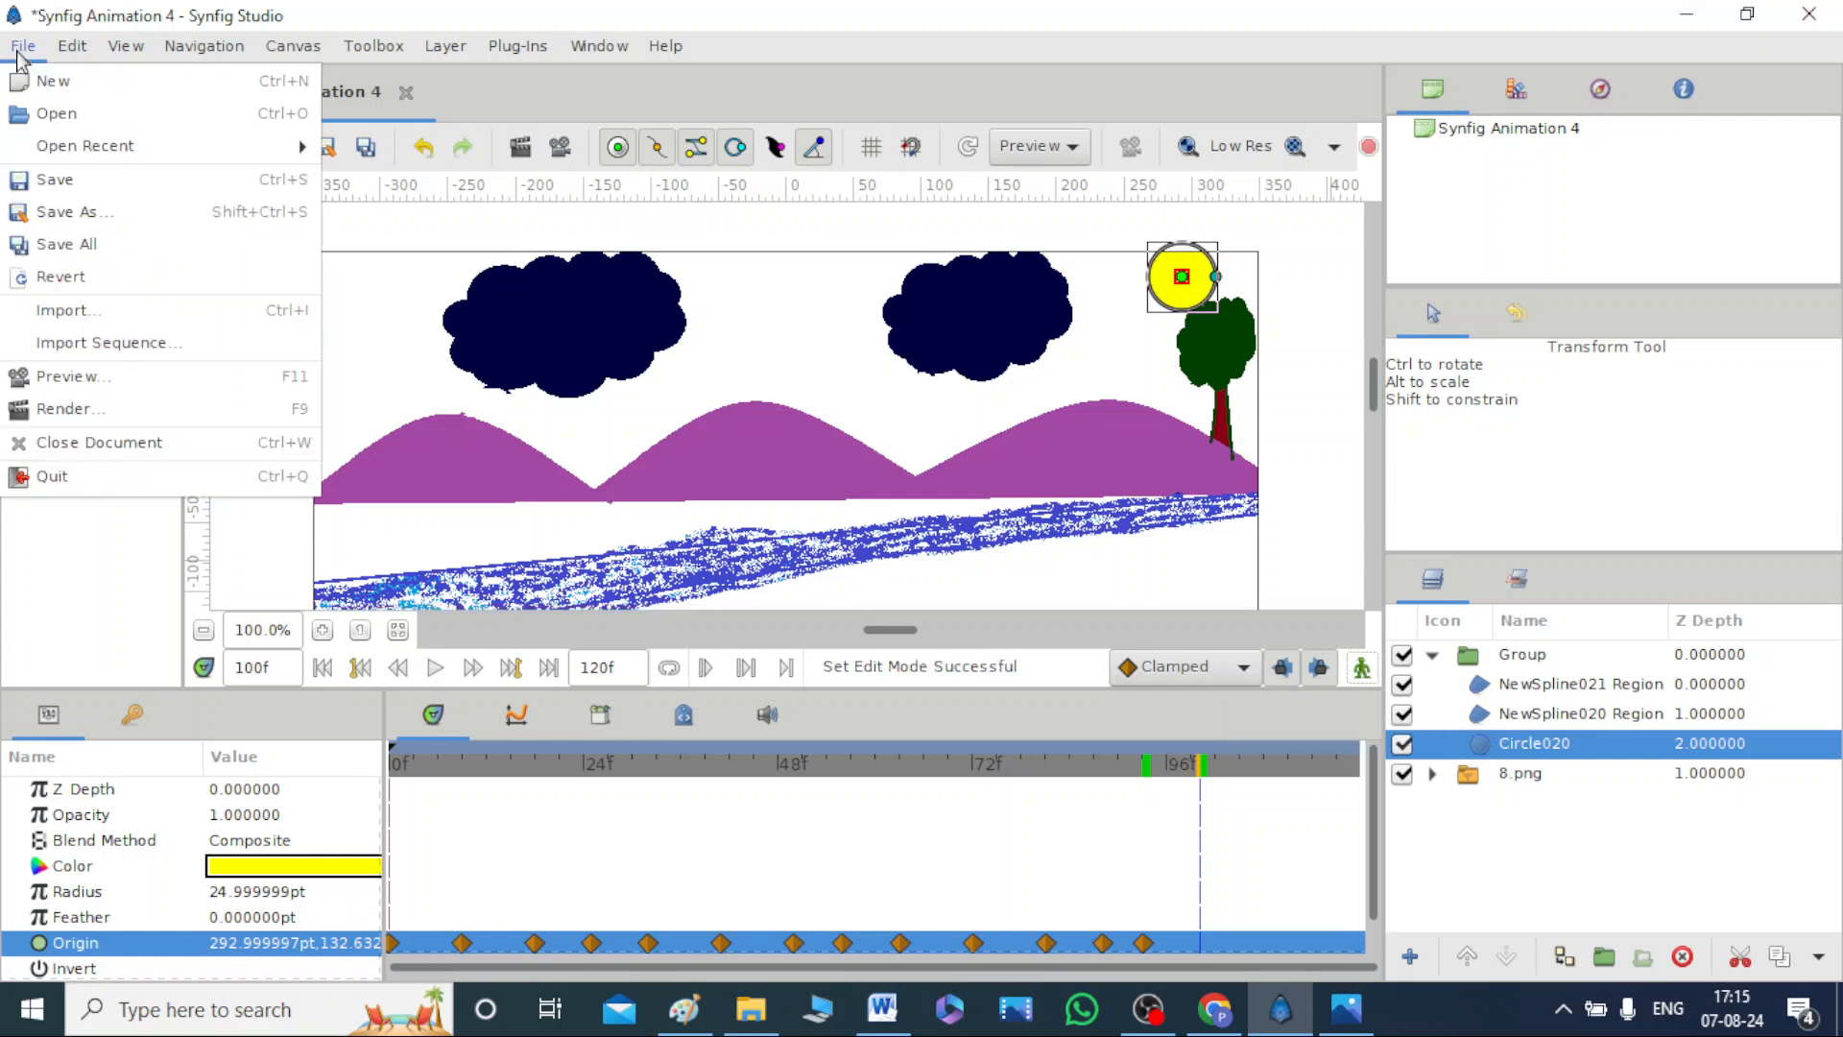
pyautogui.click(52, 388)
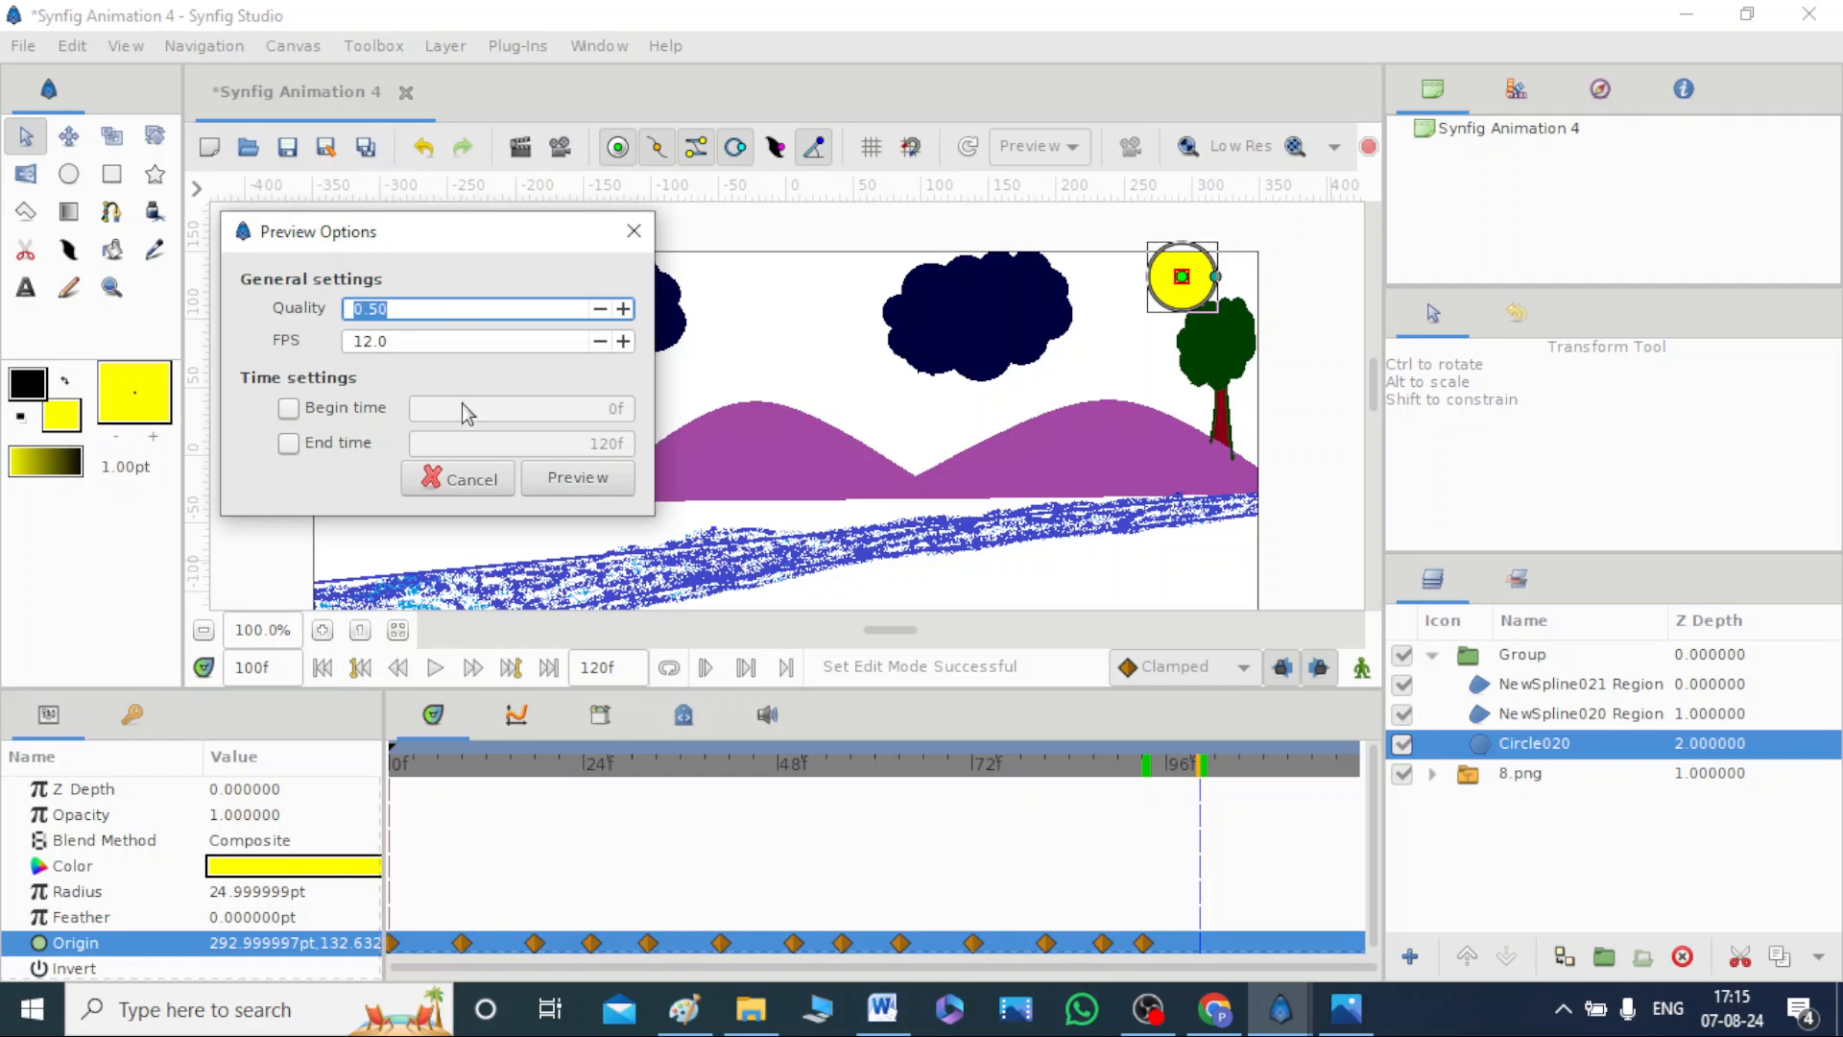
pyautogui.click(289, 411)
pyautogui.click(290, 444)
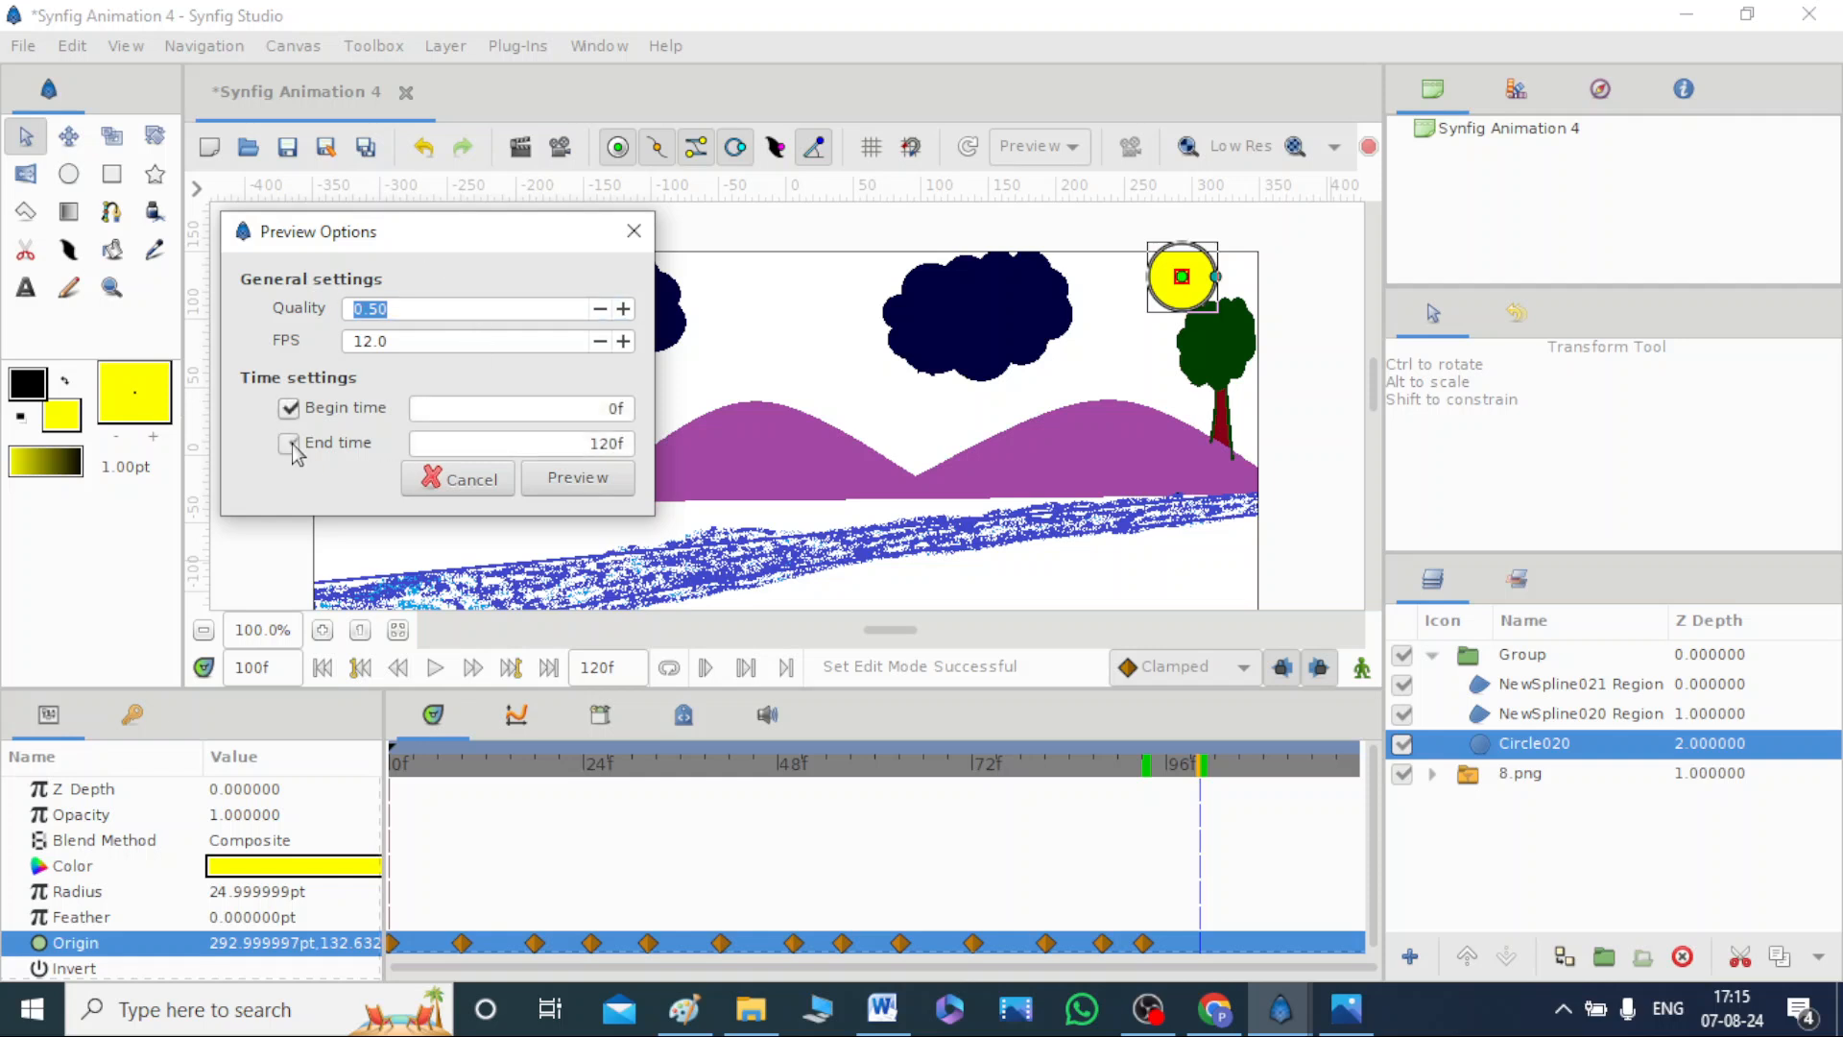
pyautogui.doubleClick(572, 444)
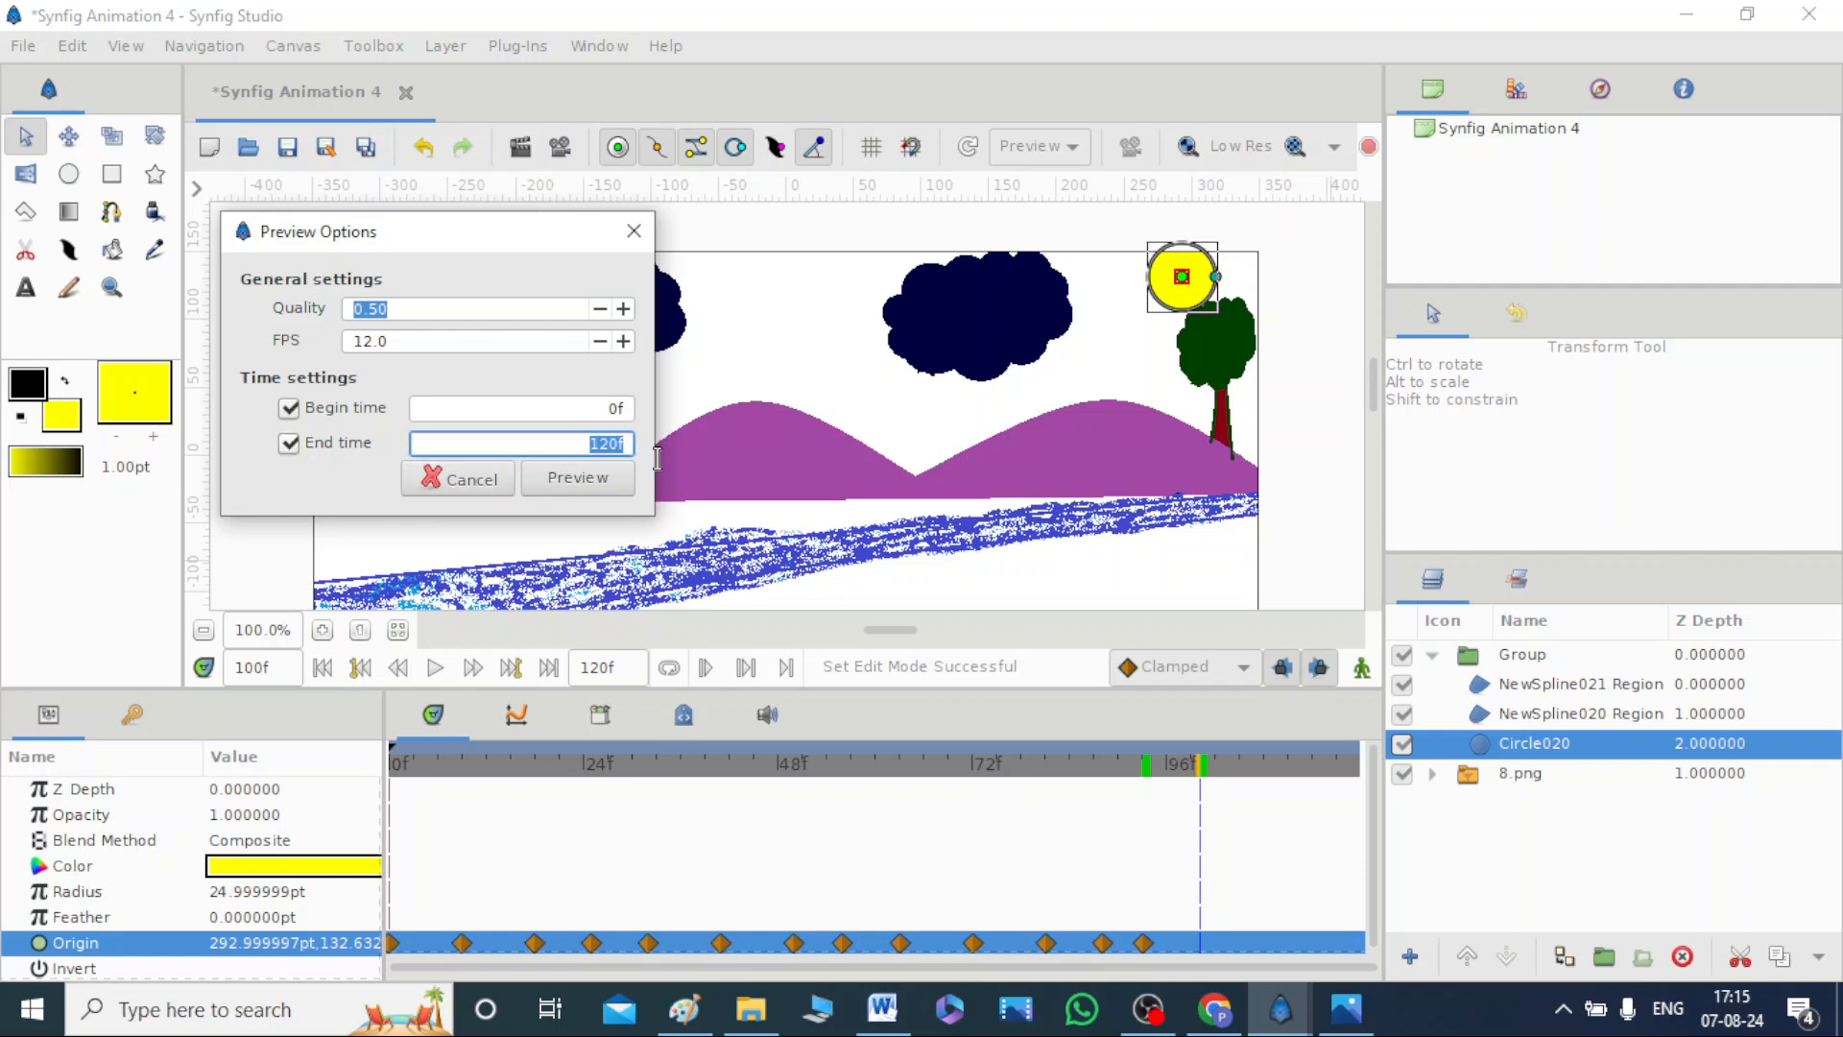
pyautogui.press('Escape')
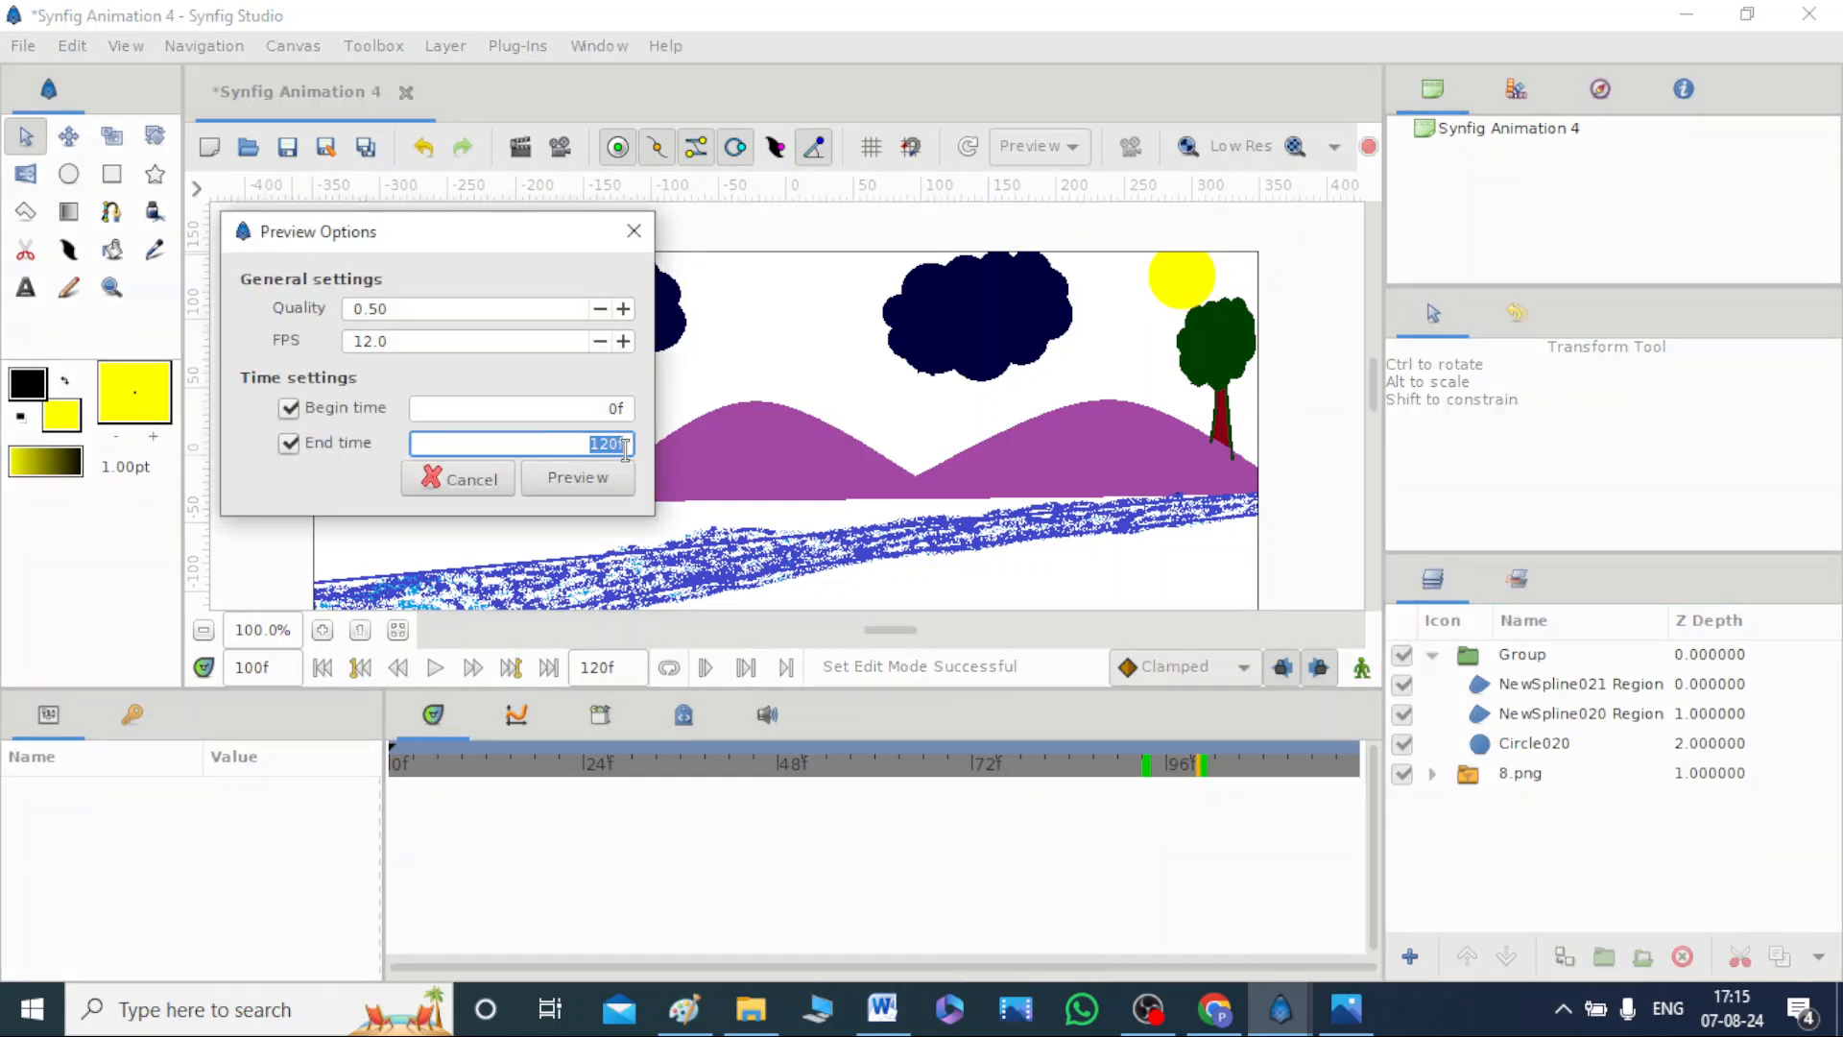
pyautogui.write('1')
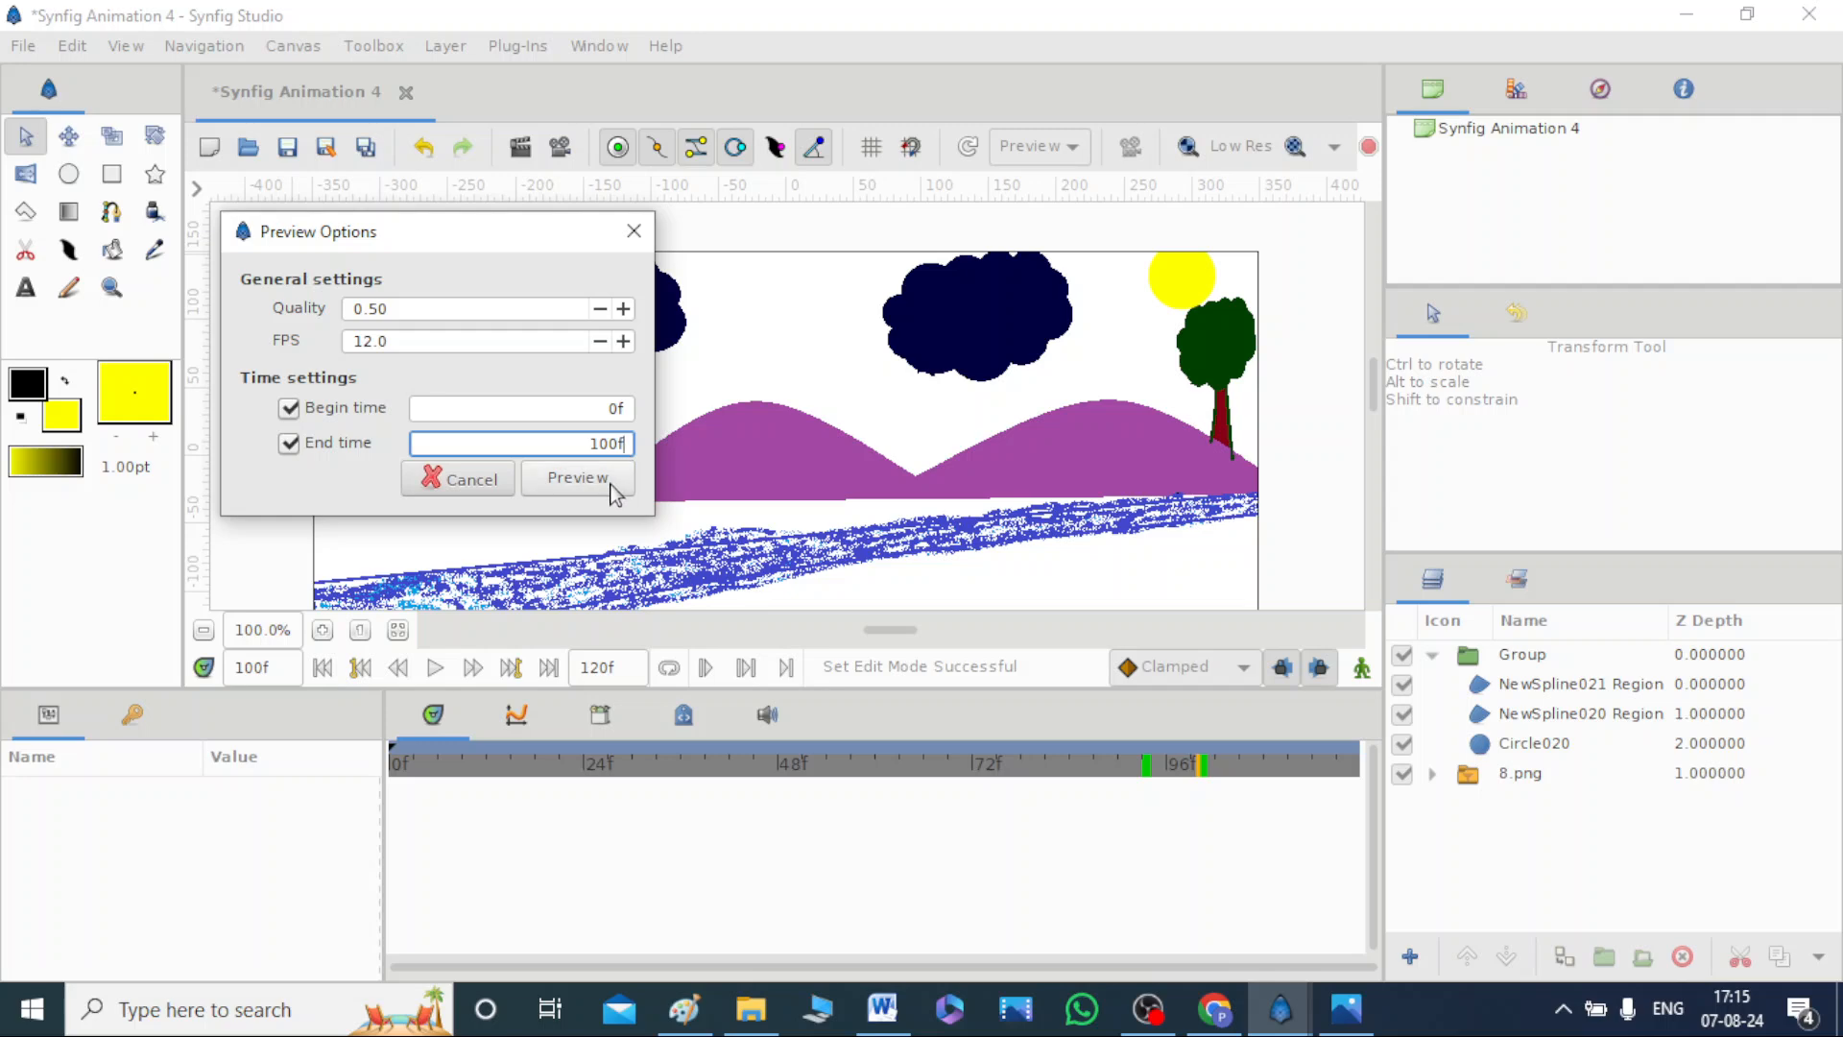
pyautogui.write('00f')
pyautogui.click(578, 478)
# Enlarge the preview window, play the sun animation through twice, and close the preview.
pyautogui.click(897, 55)
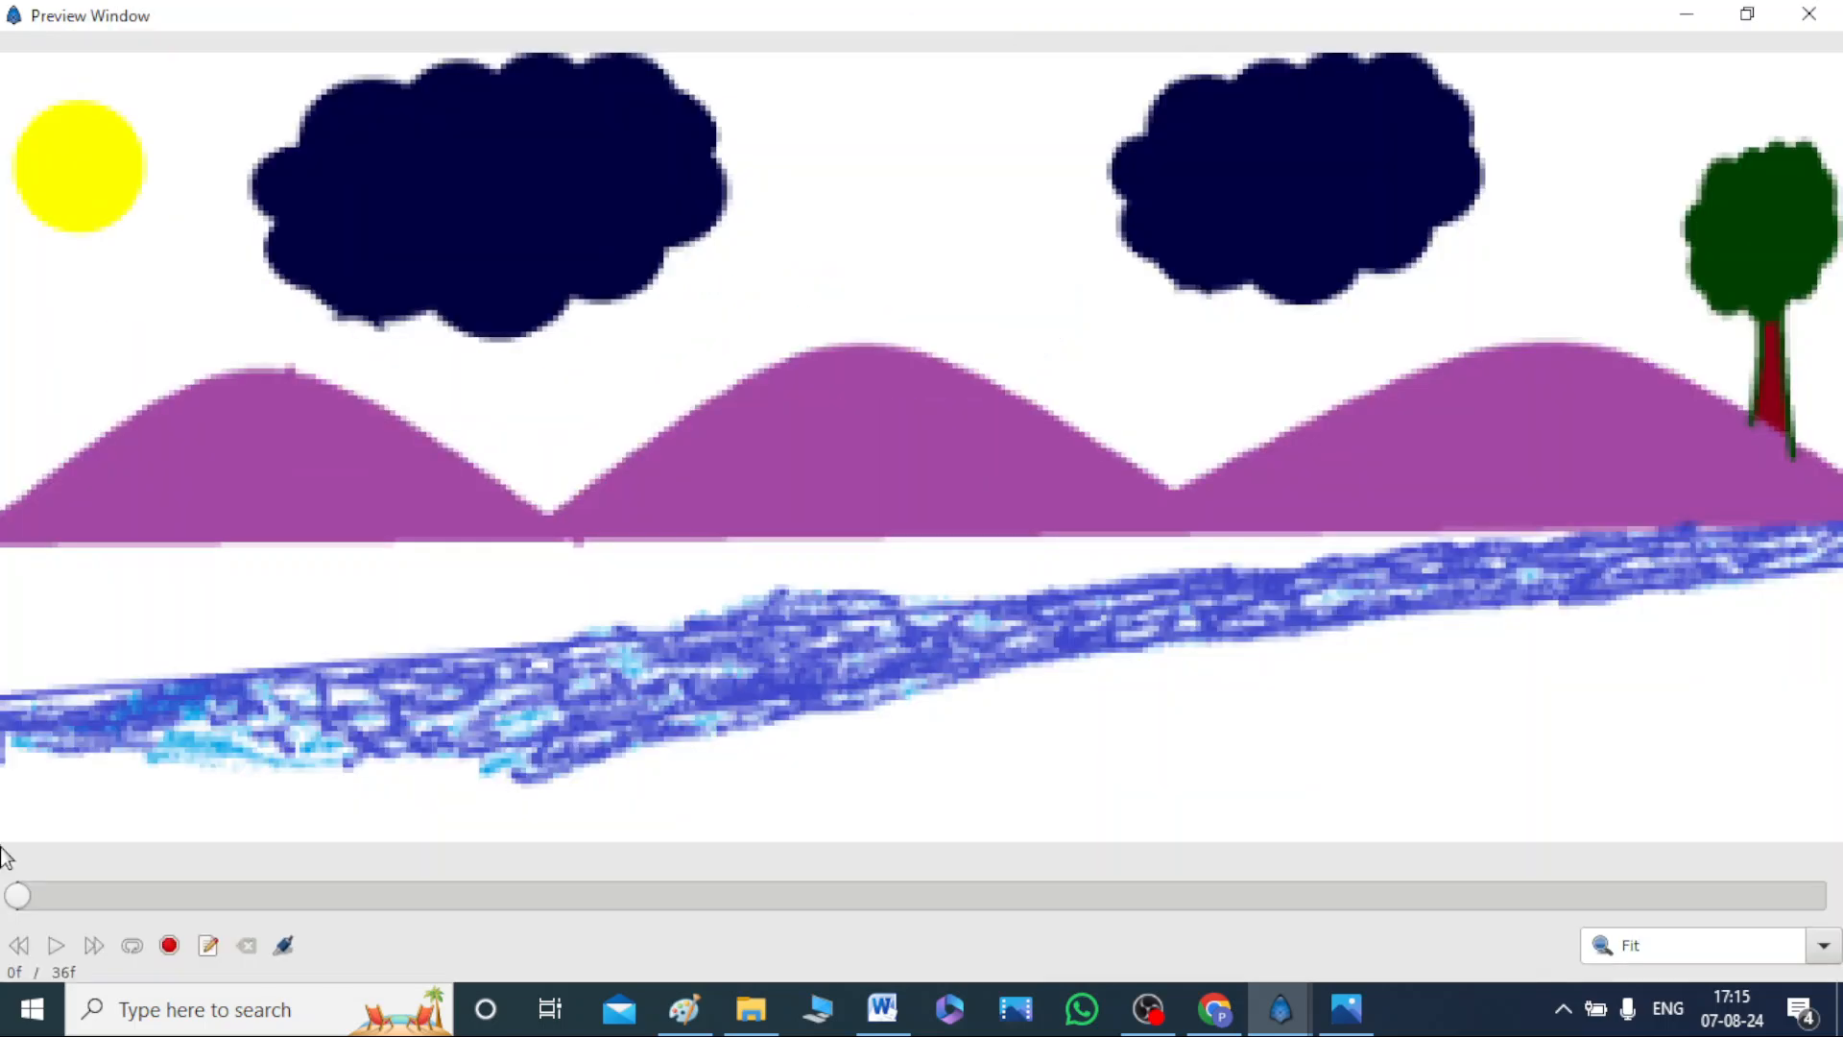
pyautogui.click(59, 954)
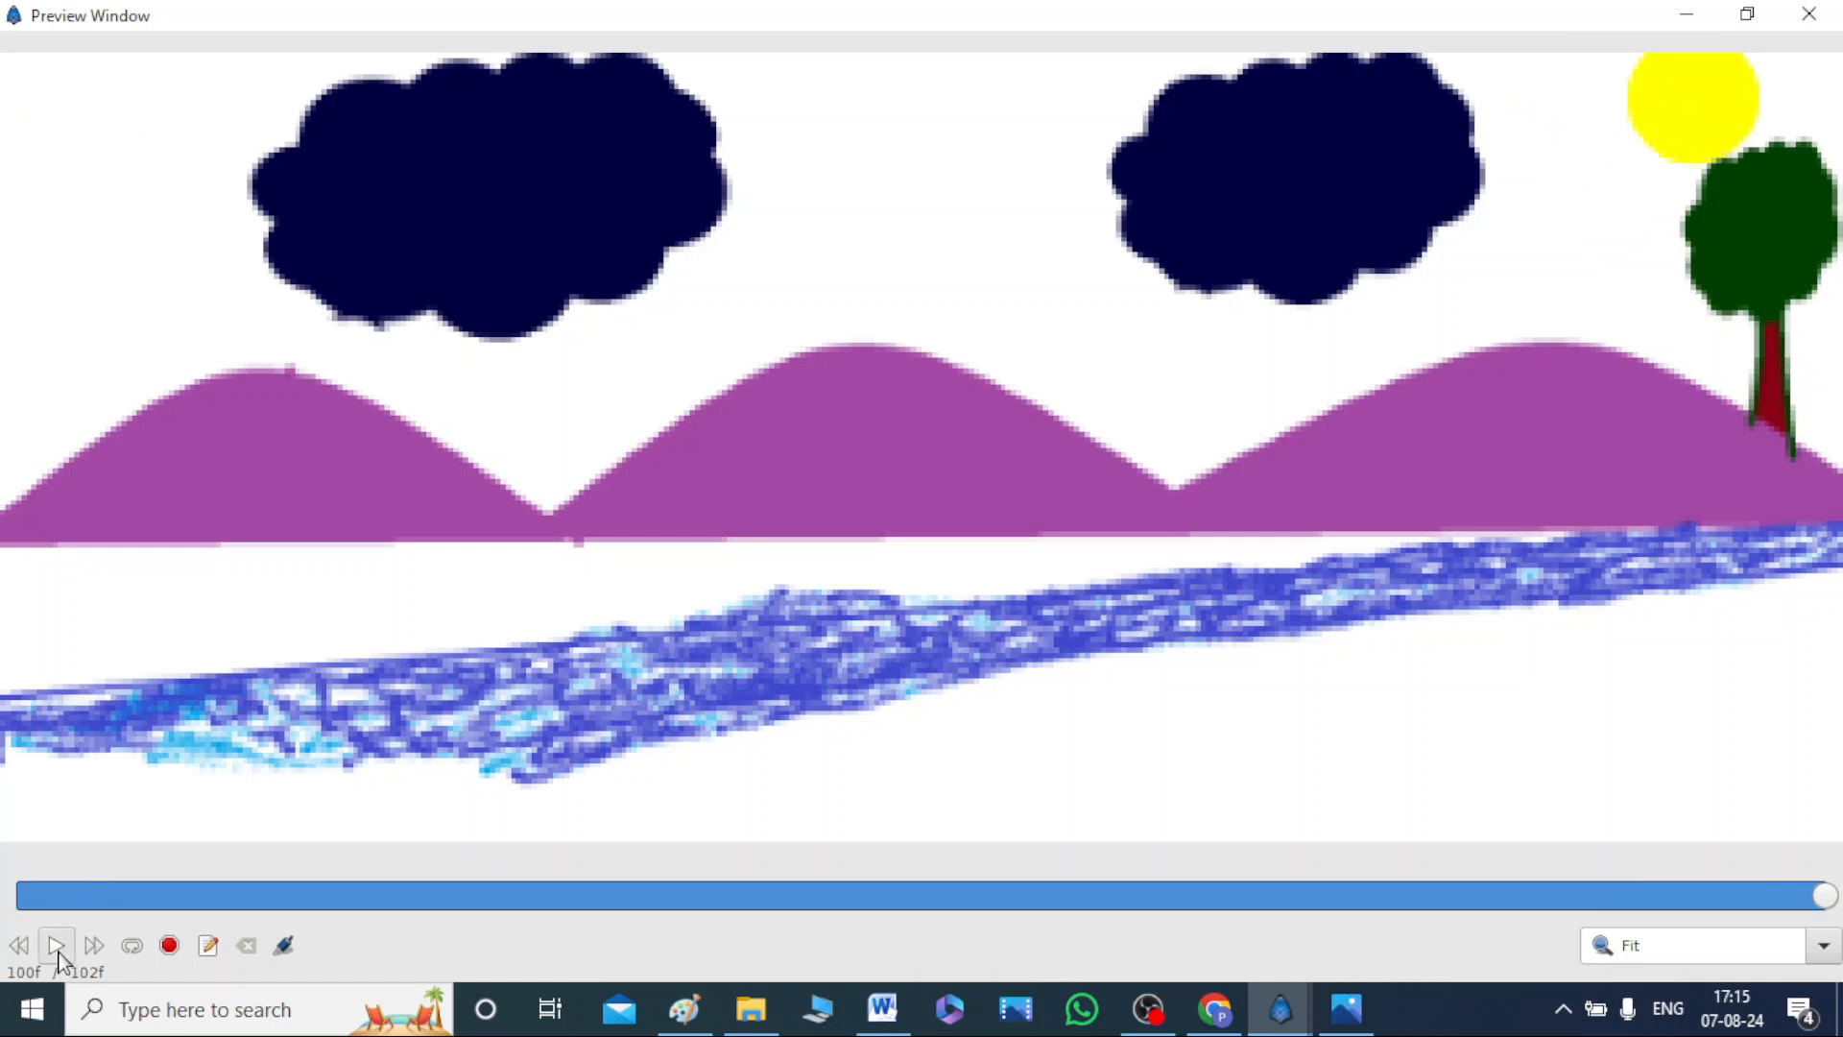
pyautogui.click(57, 947)
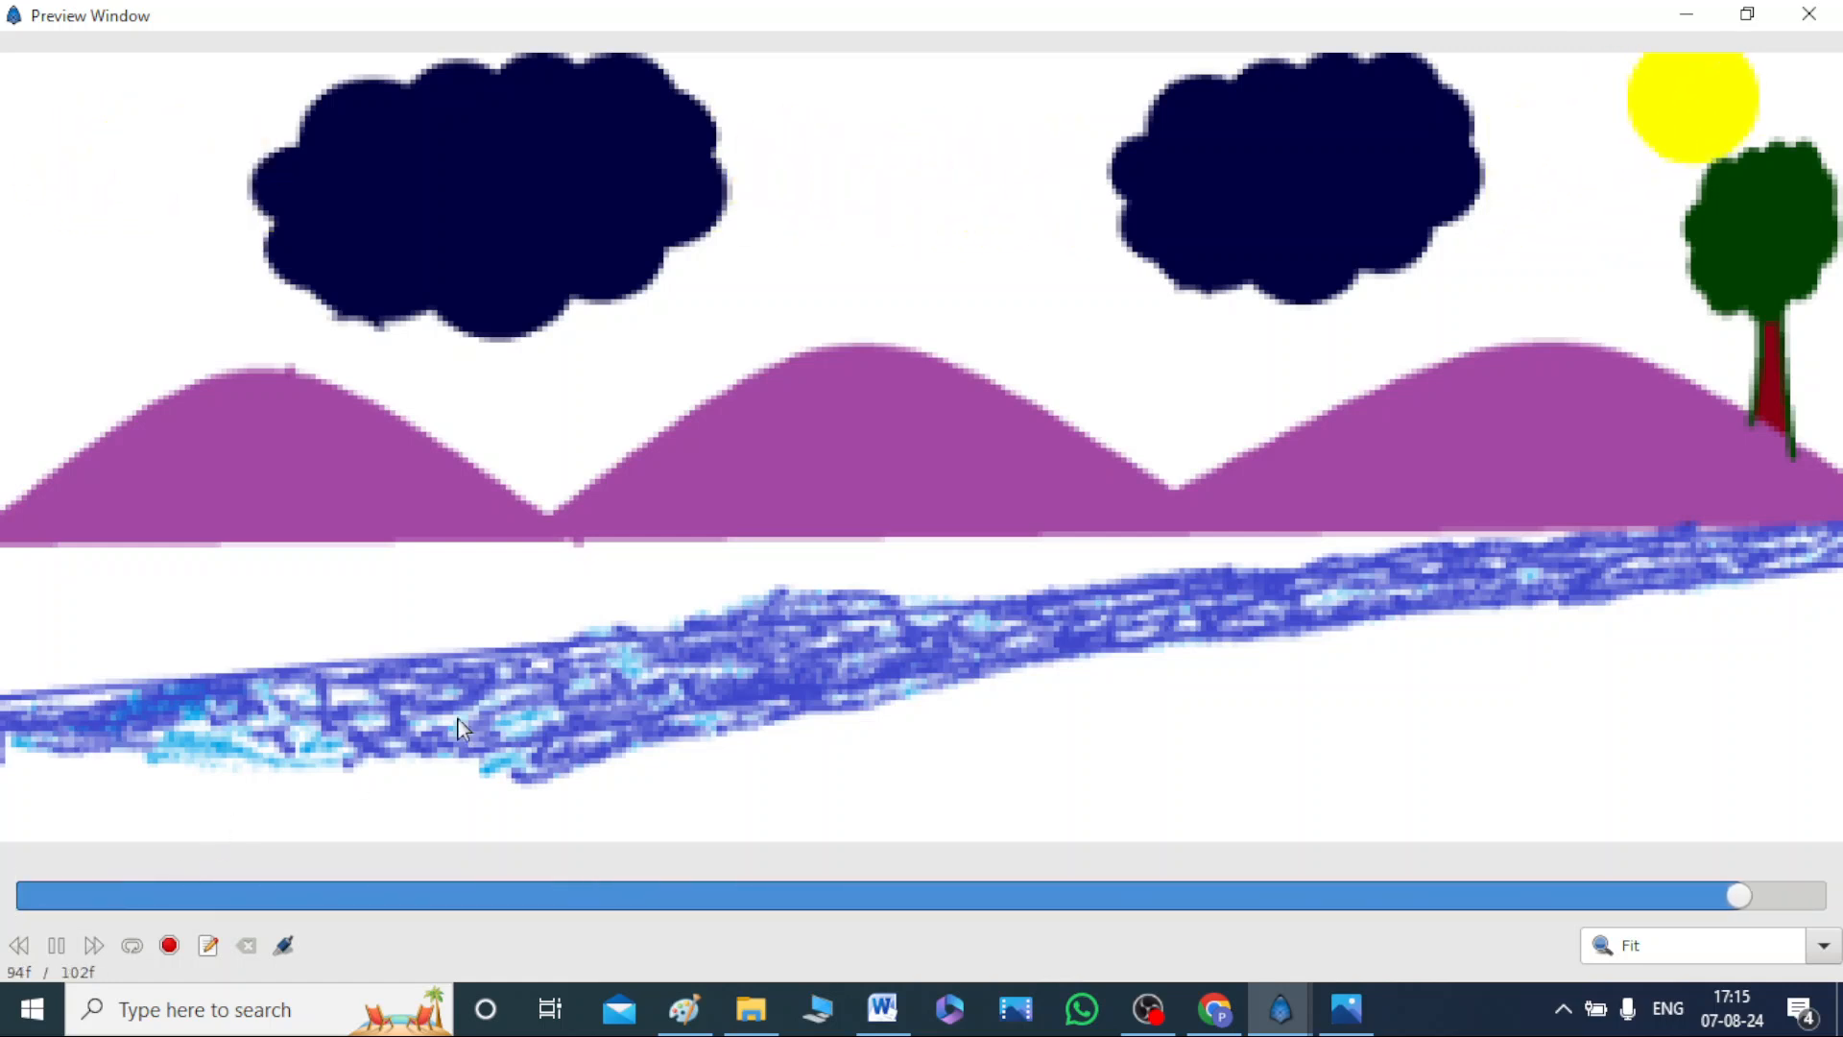
pyautogui.click(1810, 13)
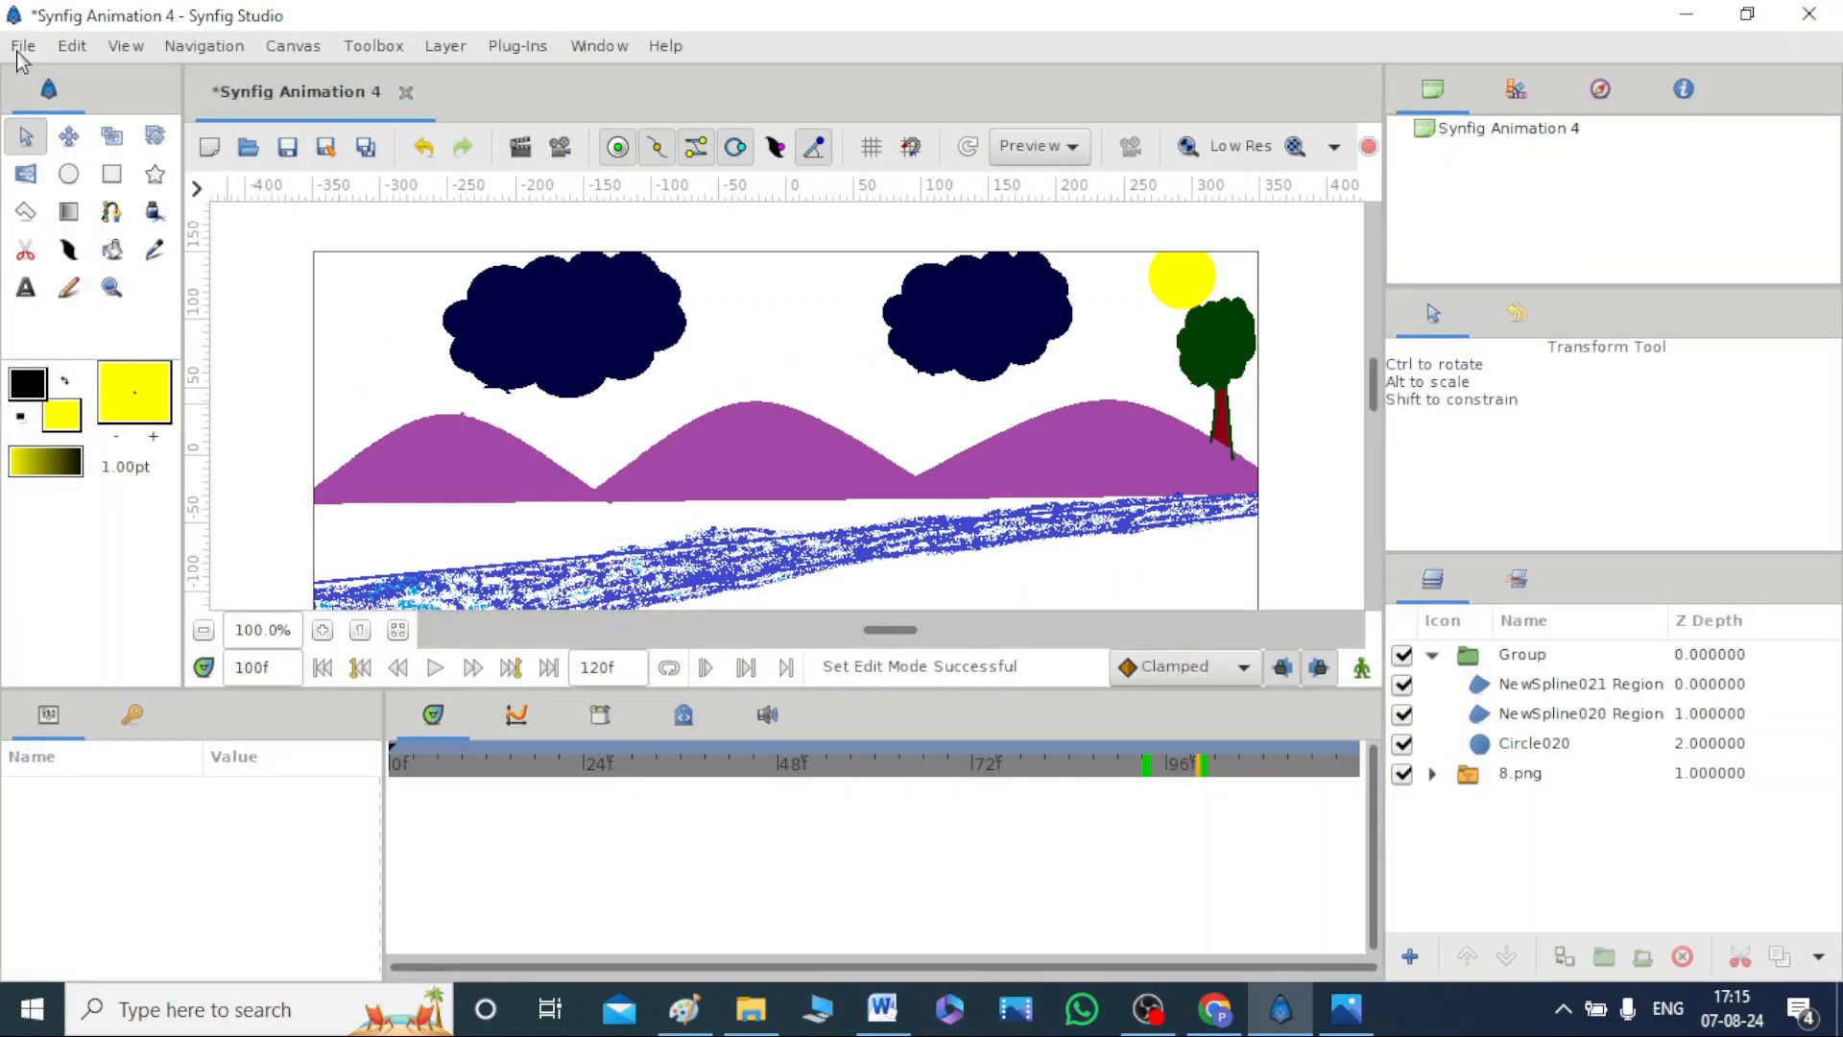
# Open the render settings and set the output file to Synfig Animation 4.gif in the Desktop folder.
pyautogui.click(21, 48)
pyautogui.click(54, 410)
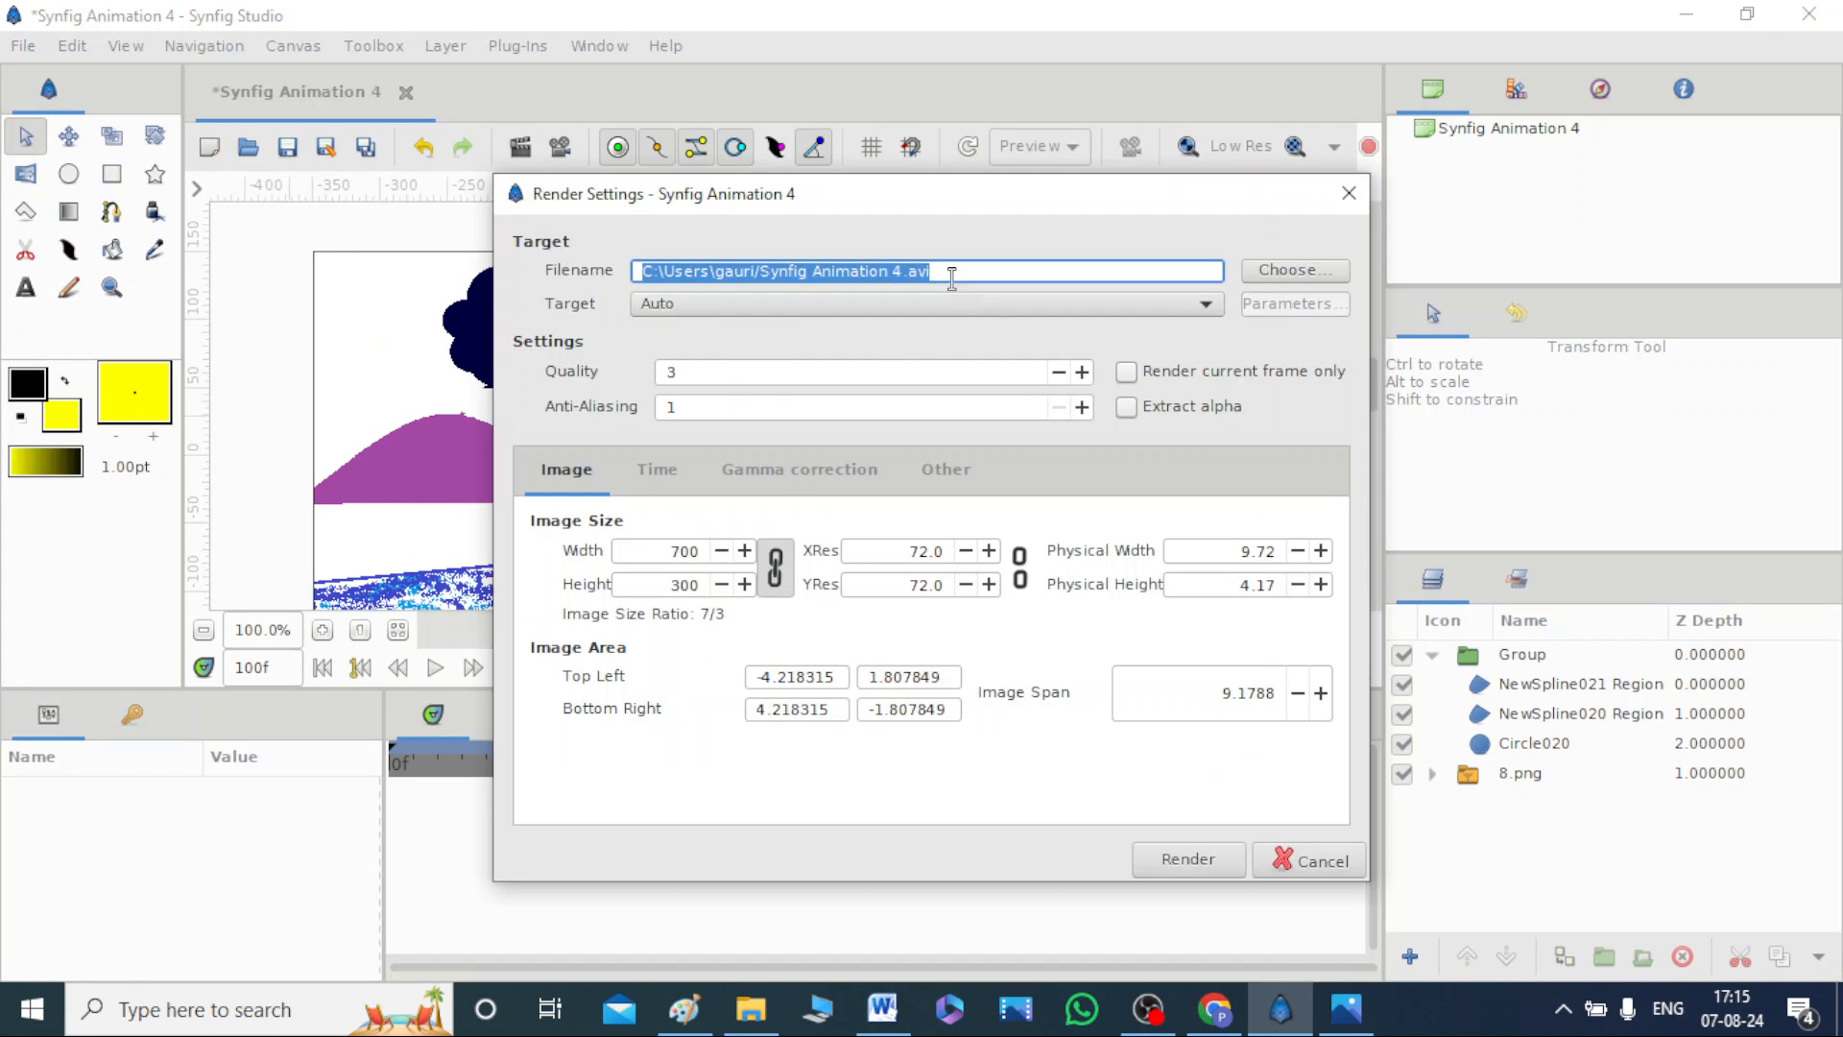
pyautogui.click(951, 275)
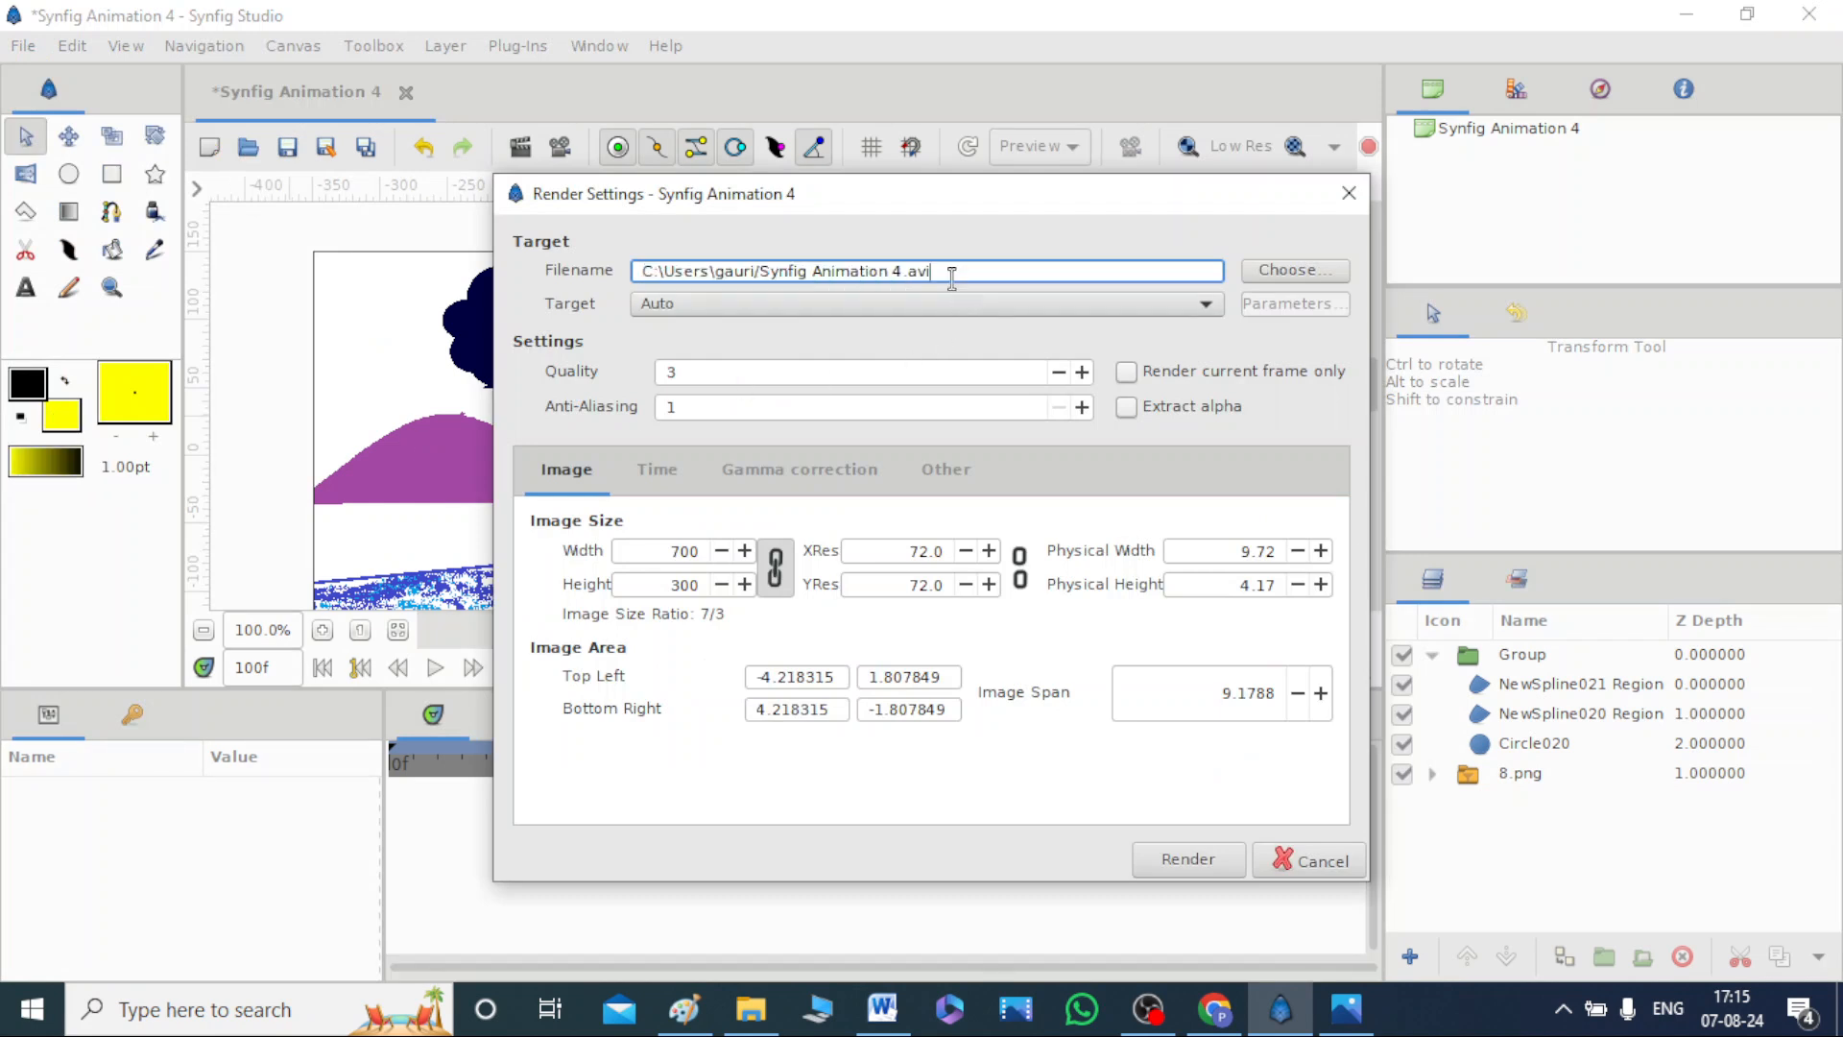
pyautogui.click(1262, 273)
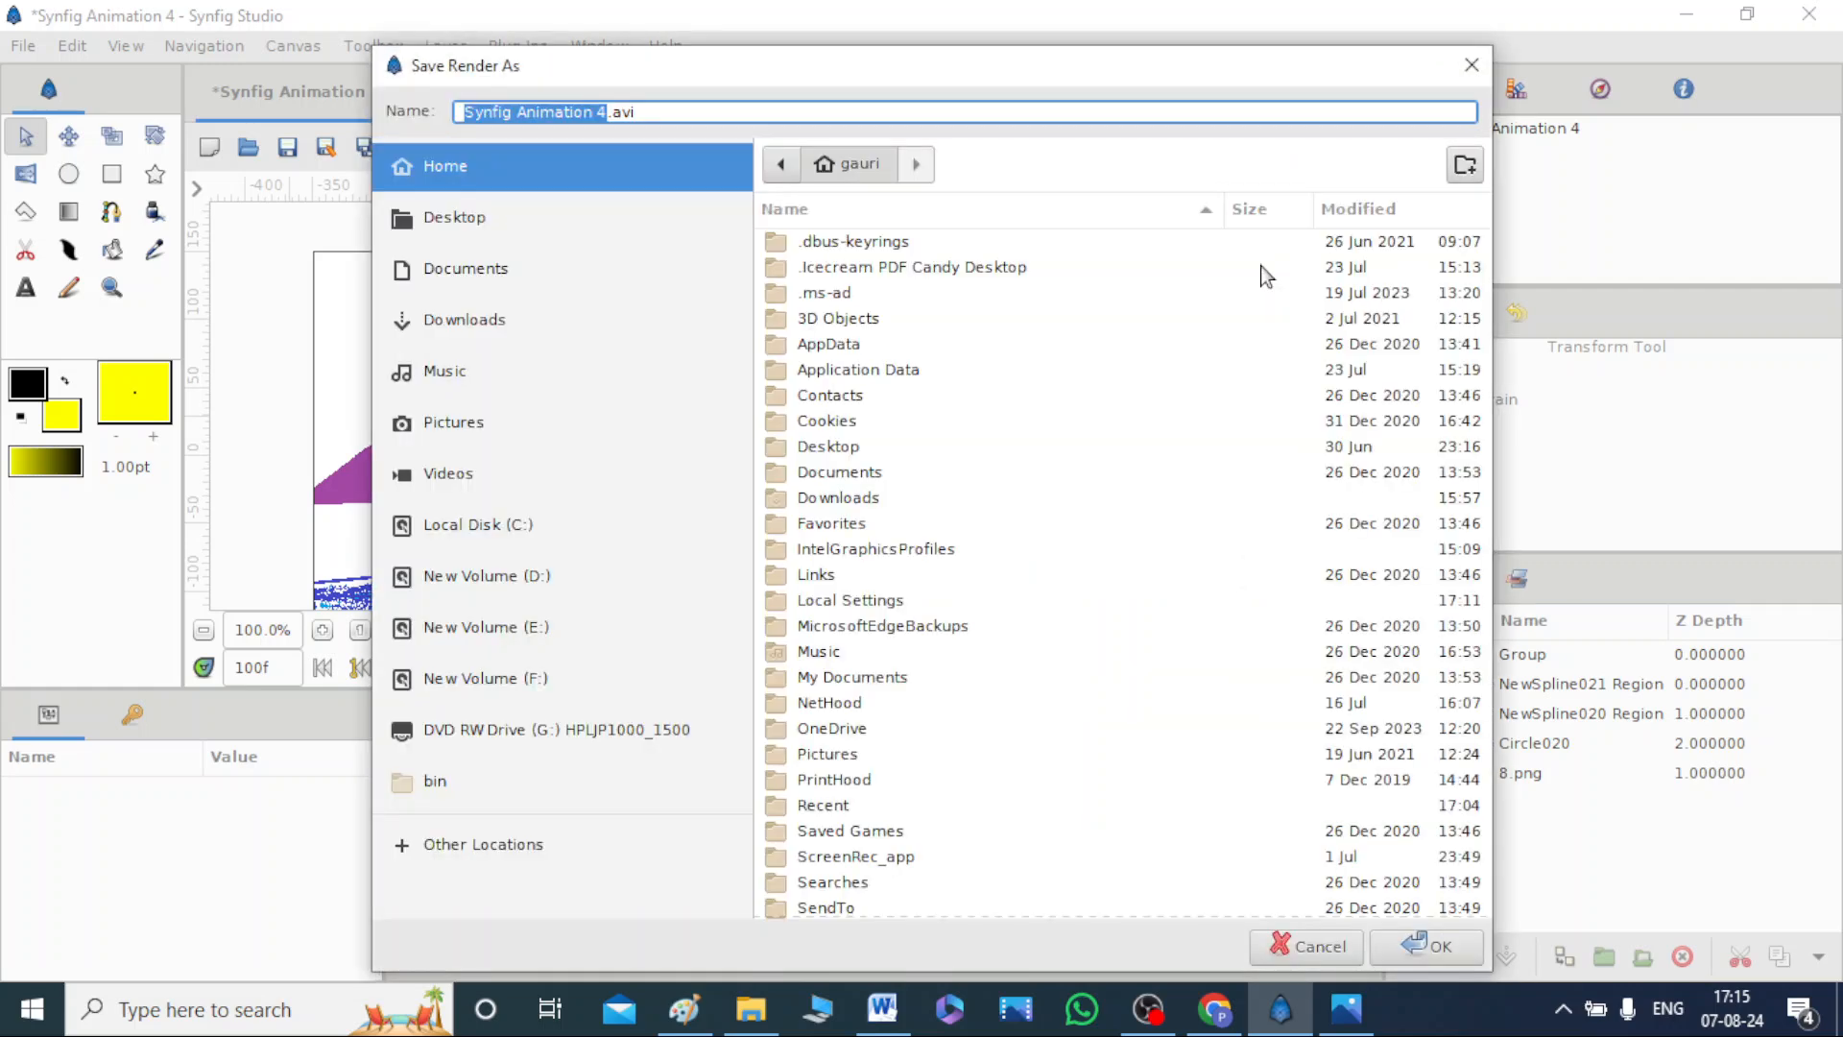
pyautogui.click(517, 214)
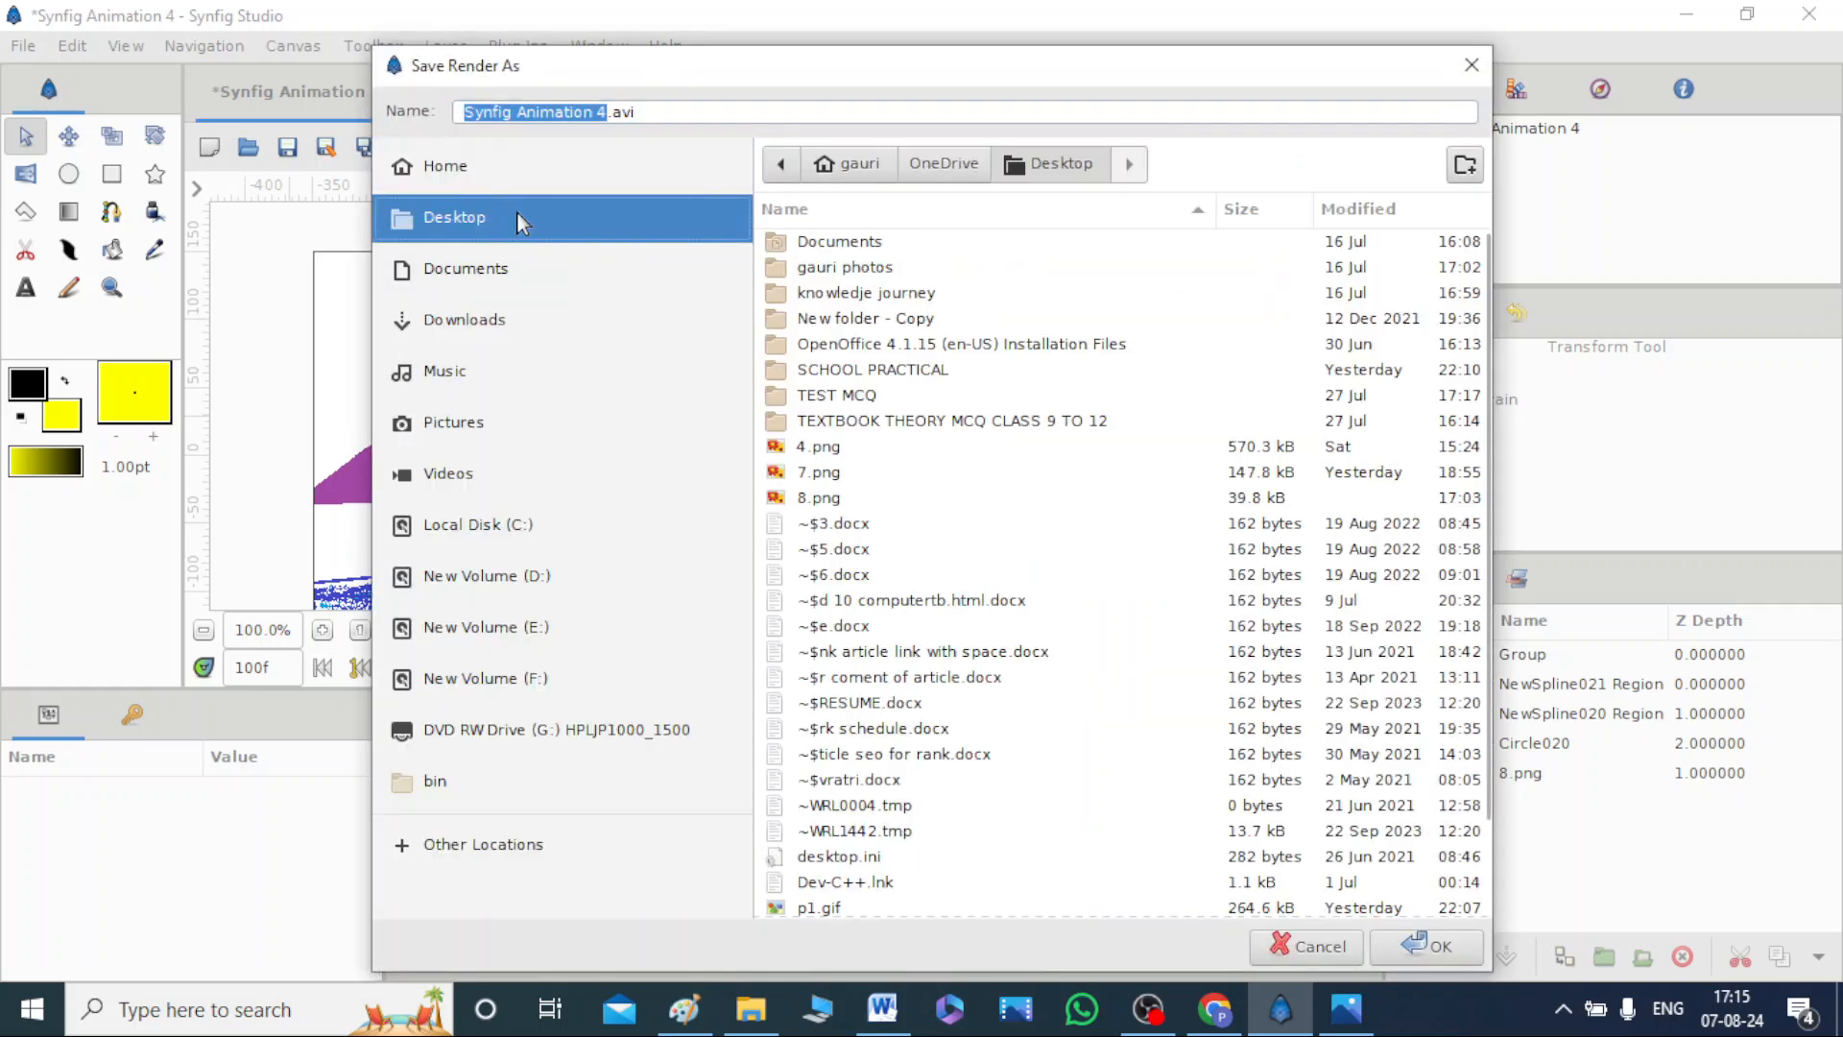
pyautogui.scroll(-2, 1082, 827)
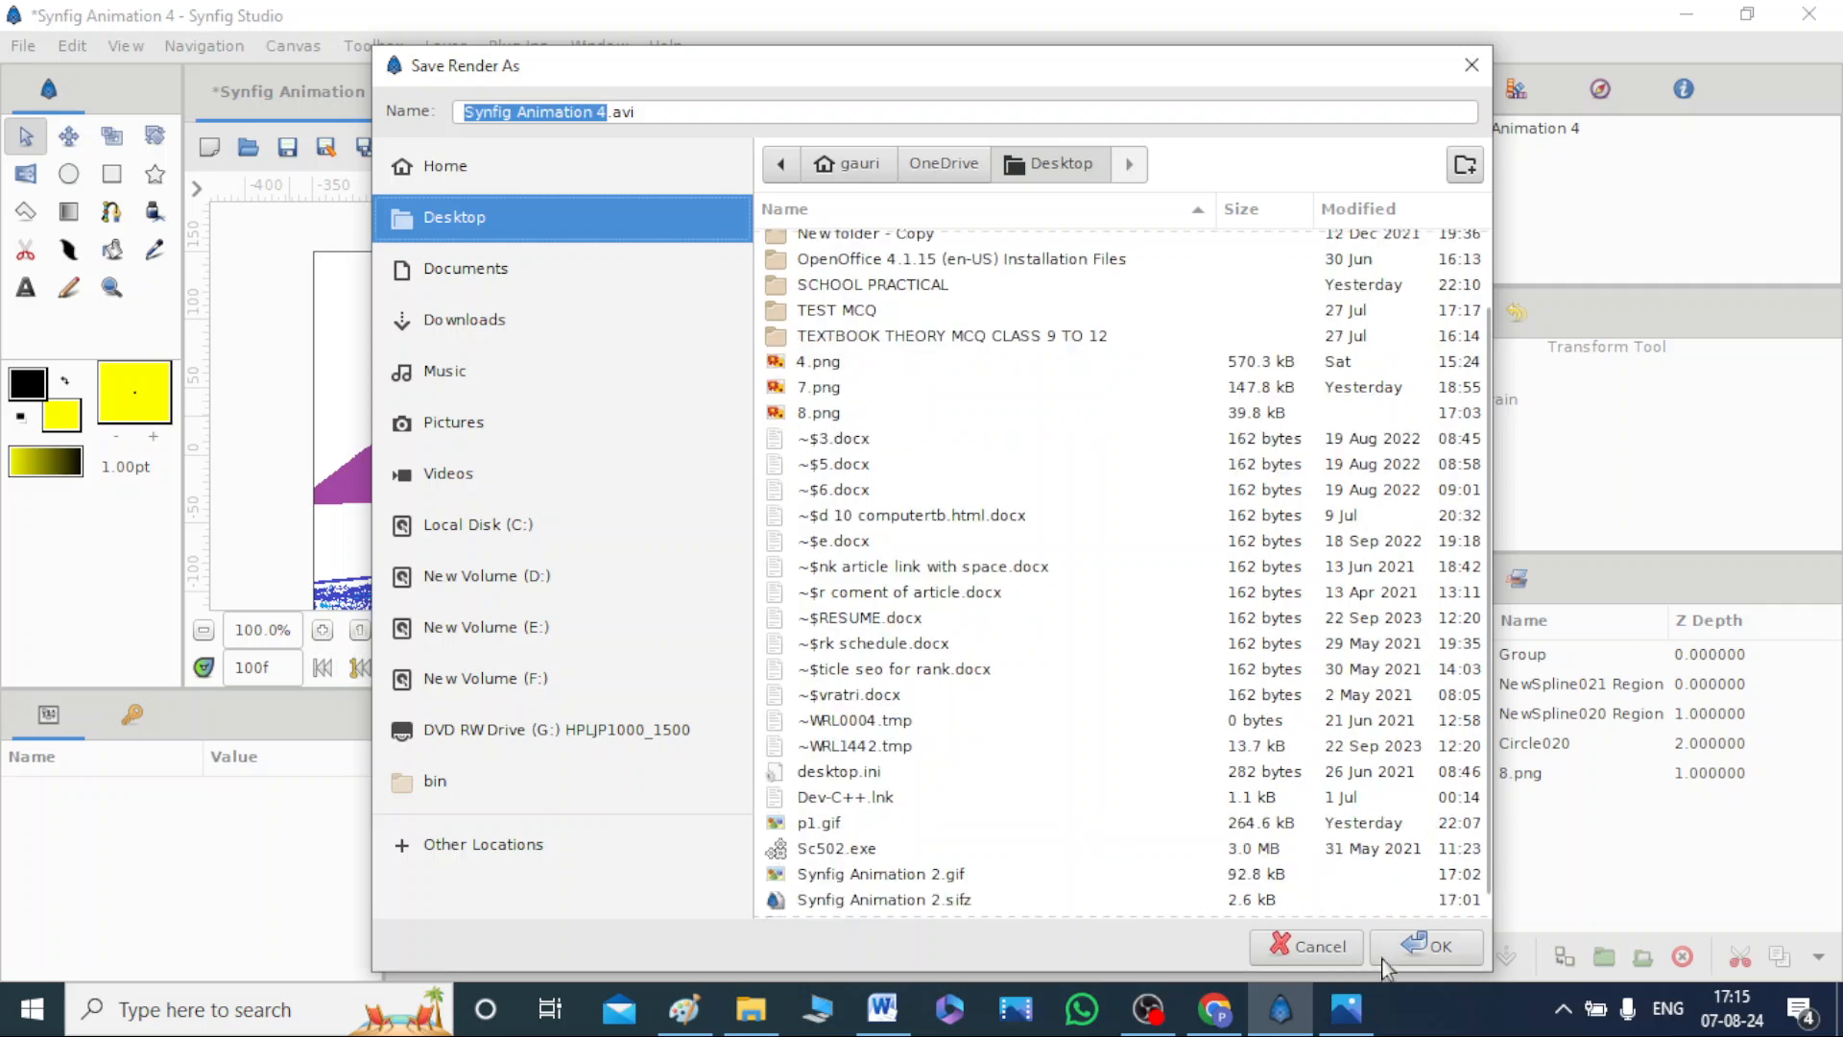
pyautogui.click(1439, 946)
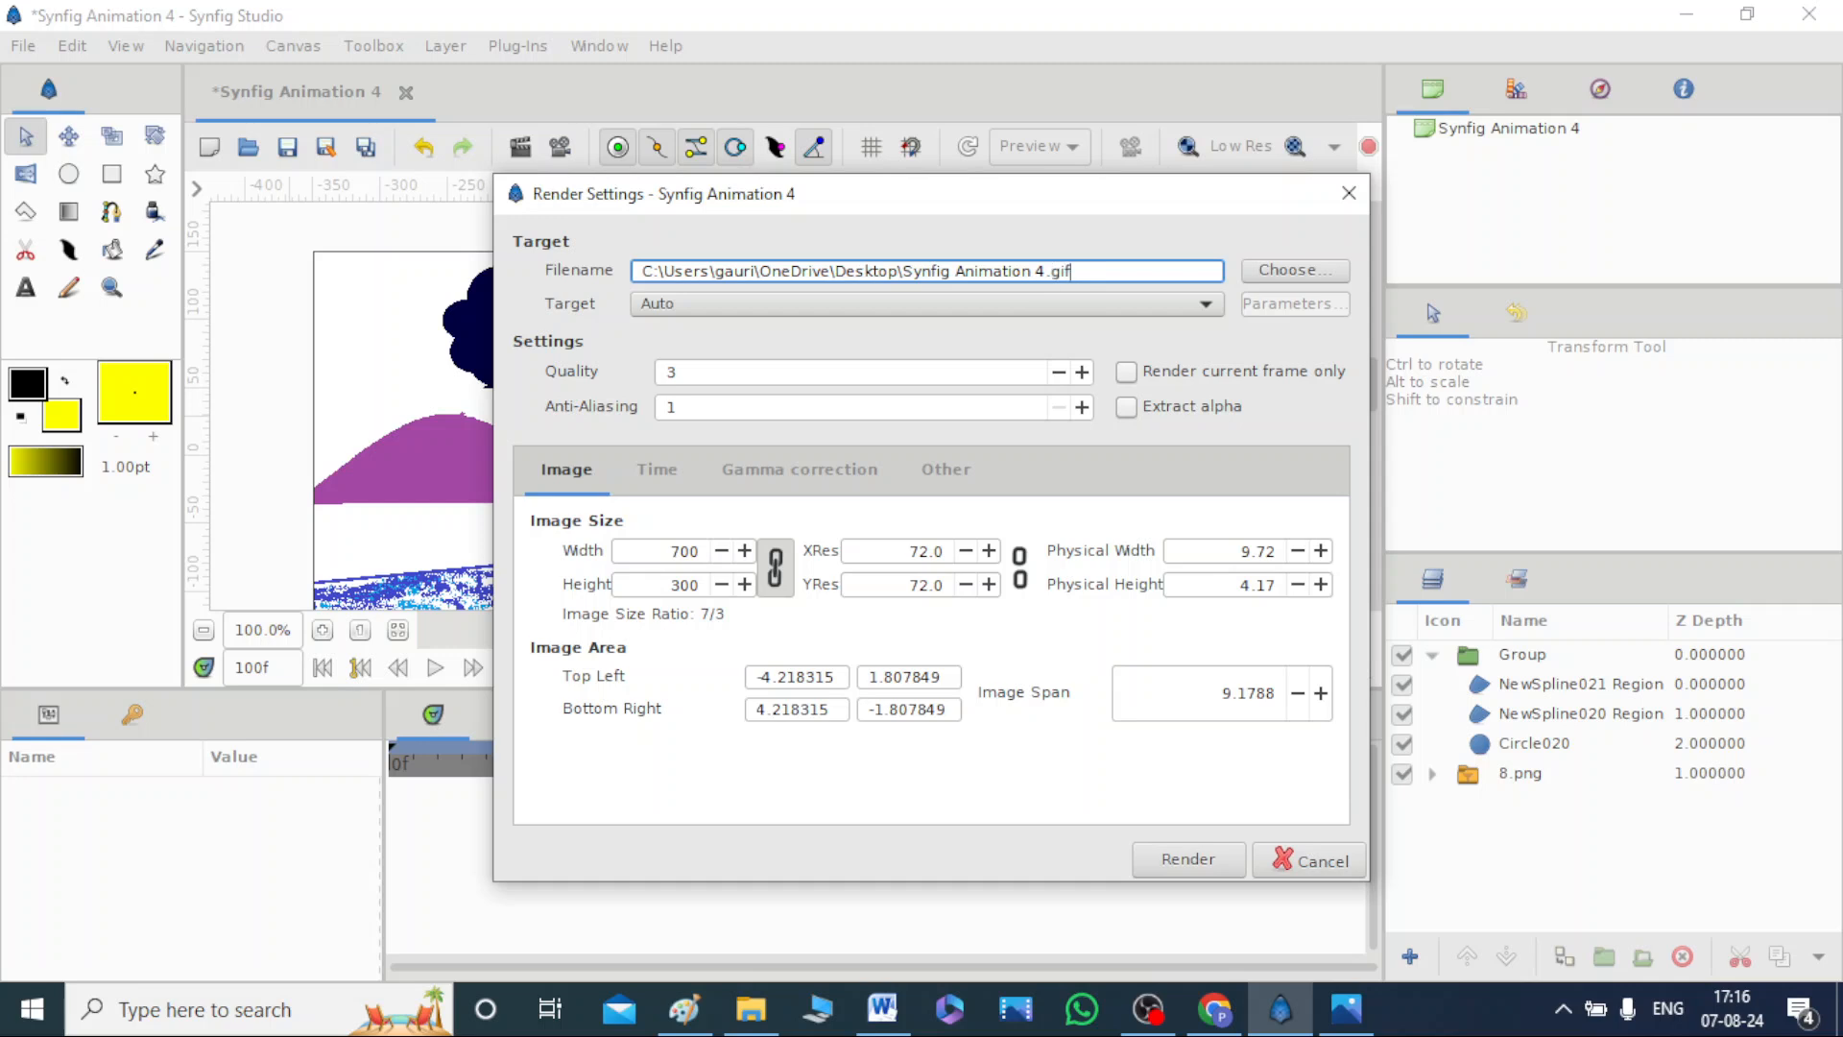
# Set the render's end time to 100f and its duration to 100f, and render the animation.
pyautogui.click(657, 470)
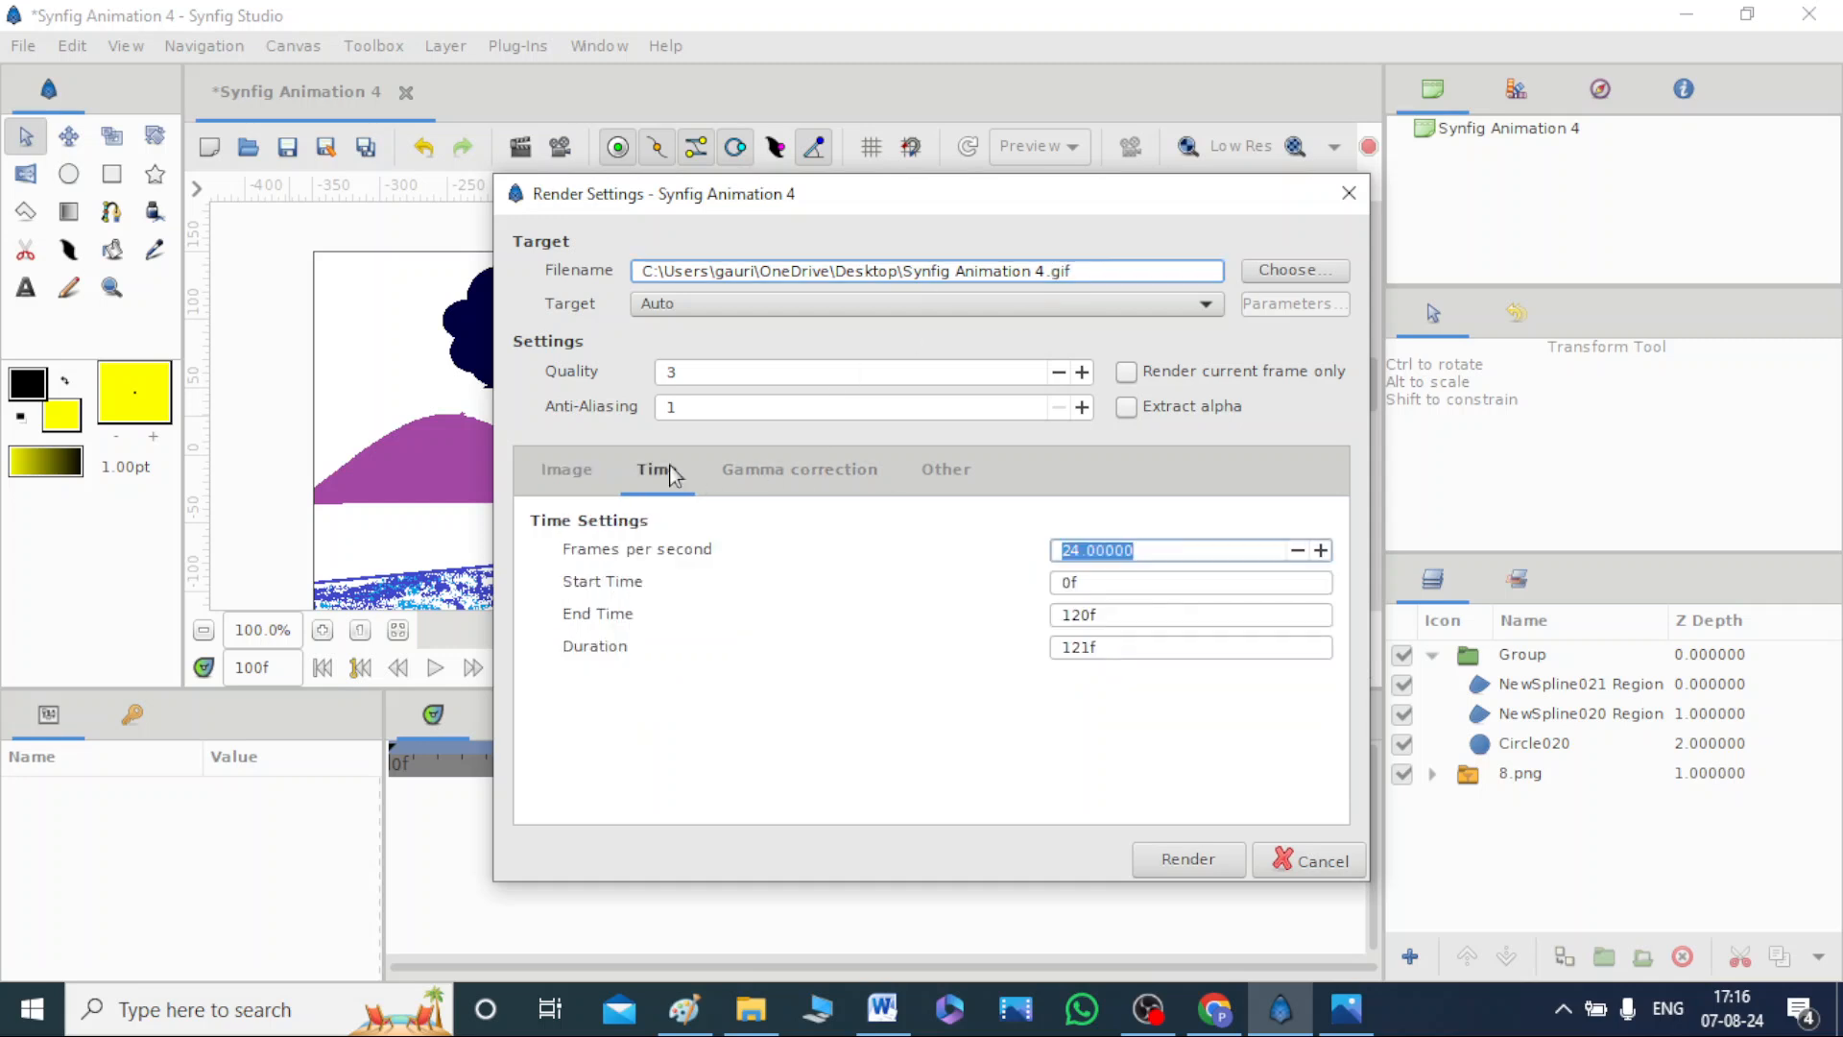
pyautogui.doubleClick(1109, 616)
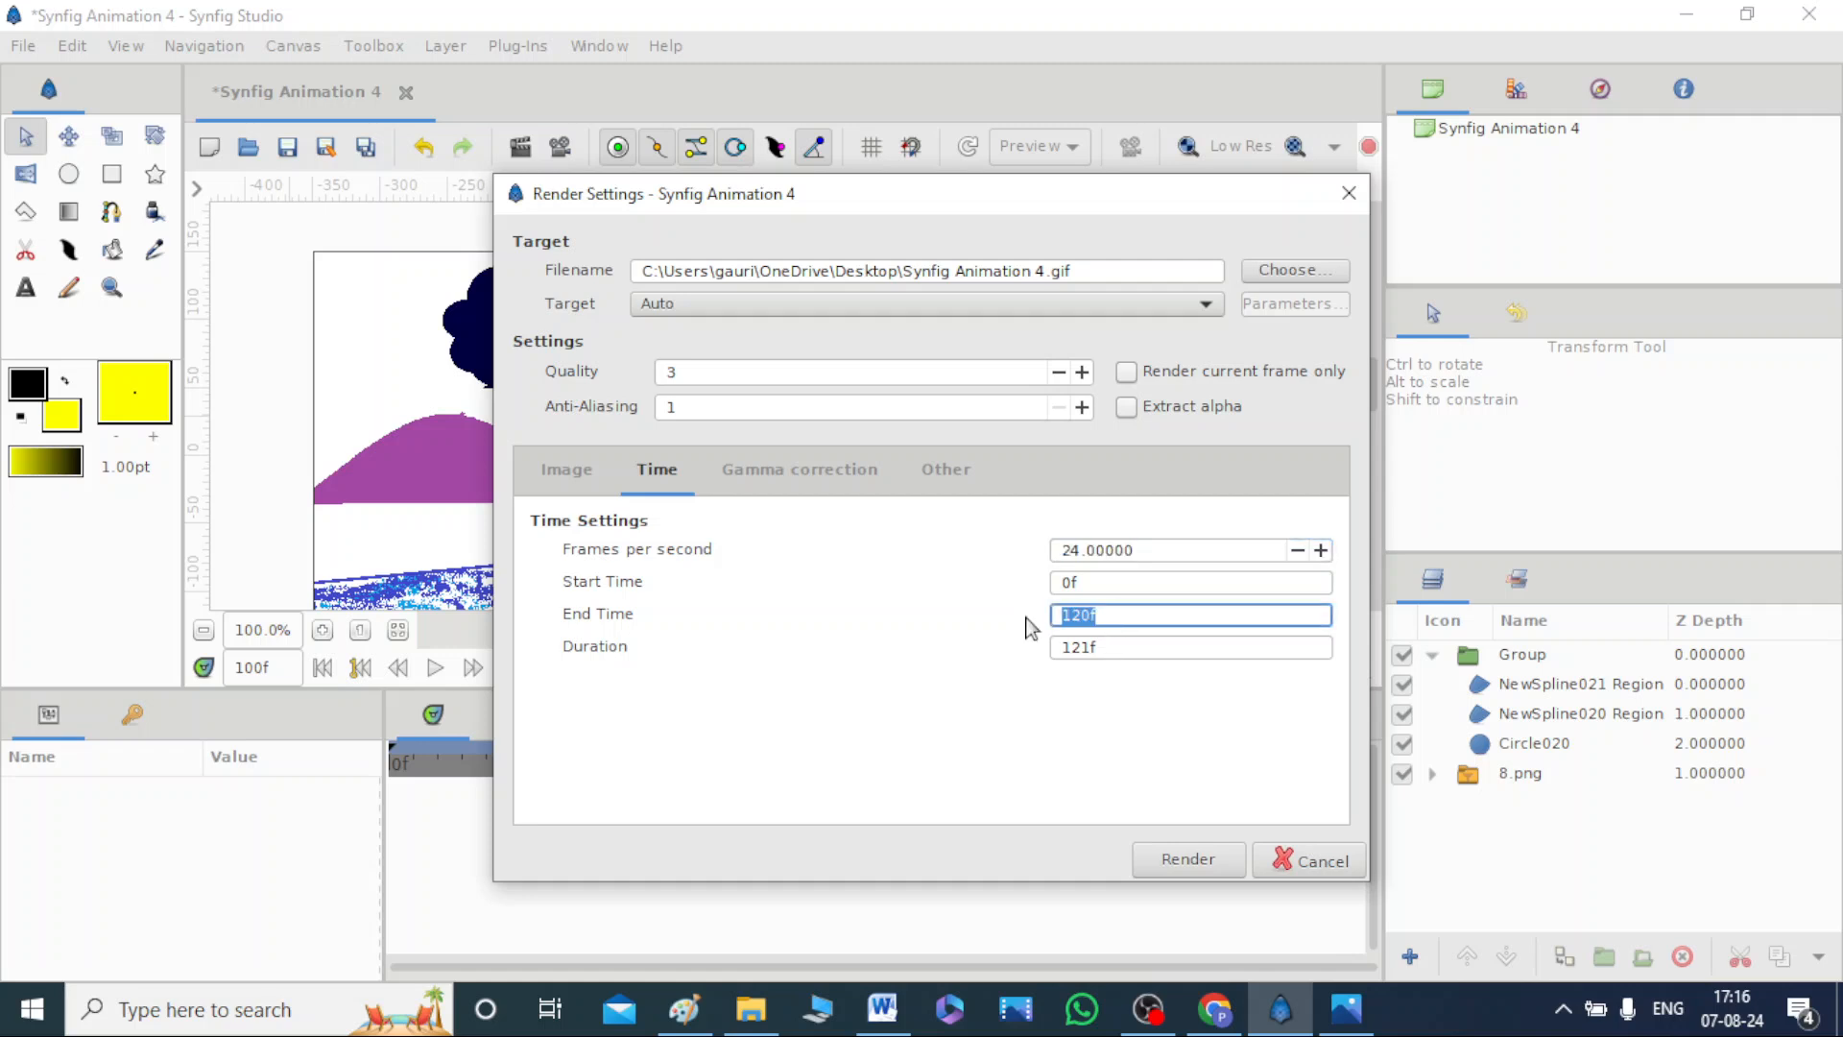
pyautogui.write('1')
pyautogui.doubleClick(1056, 647)
pyautogui.write('100')
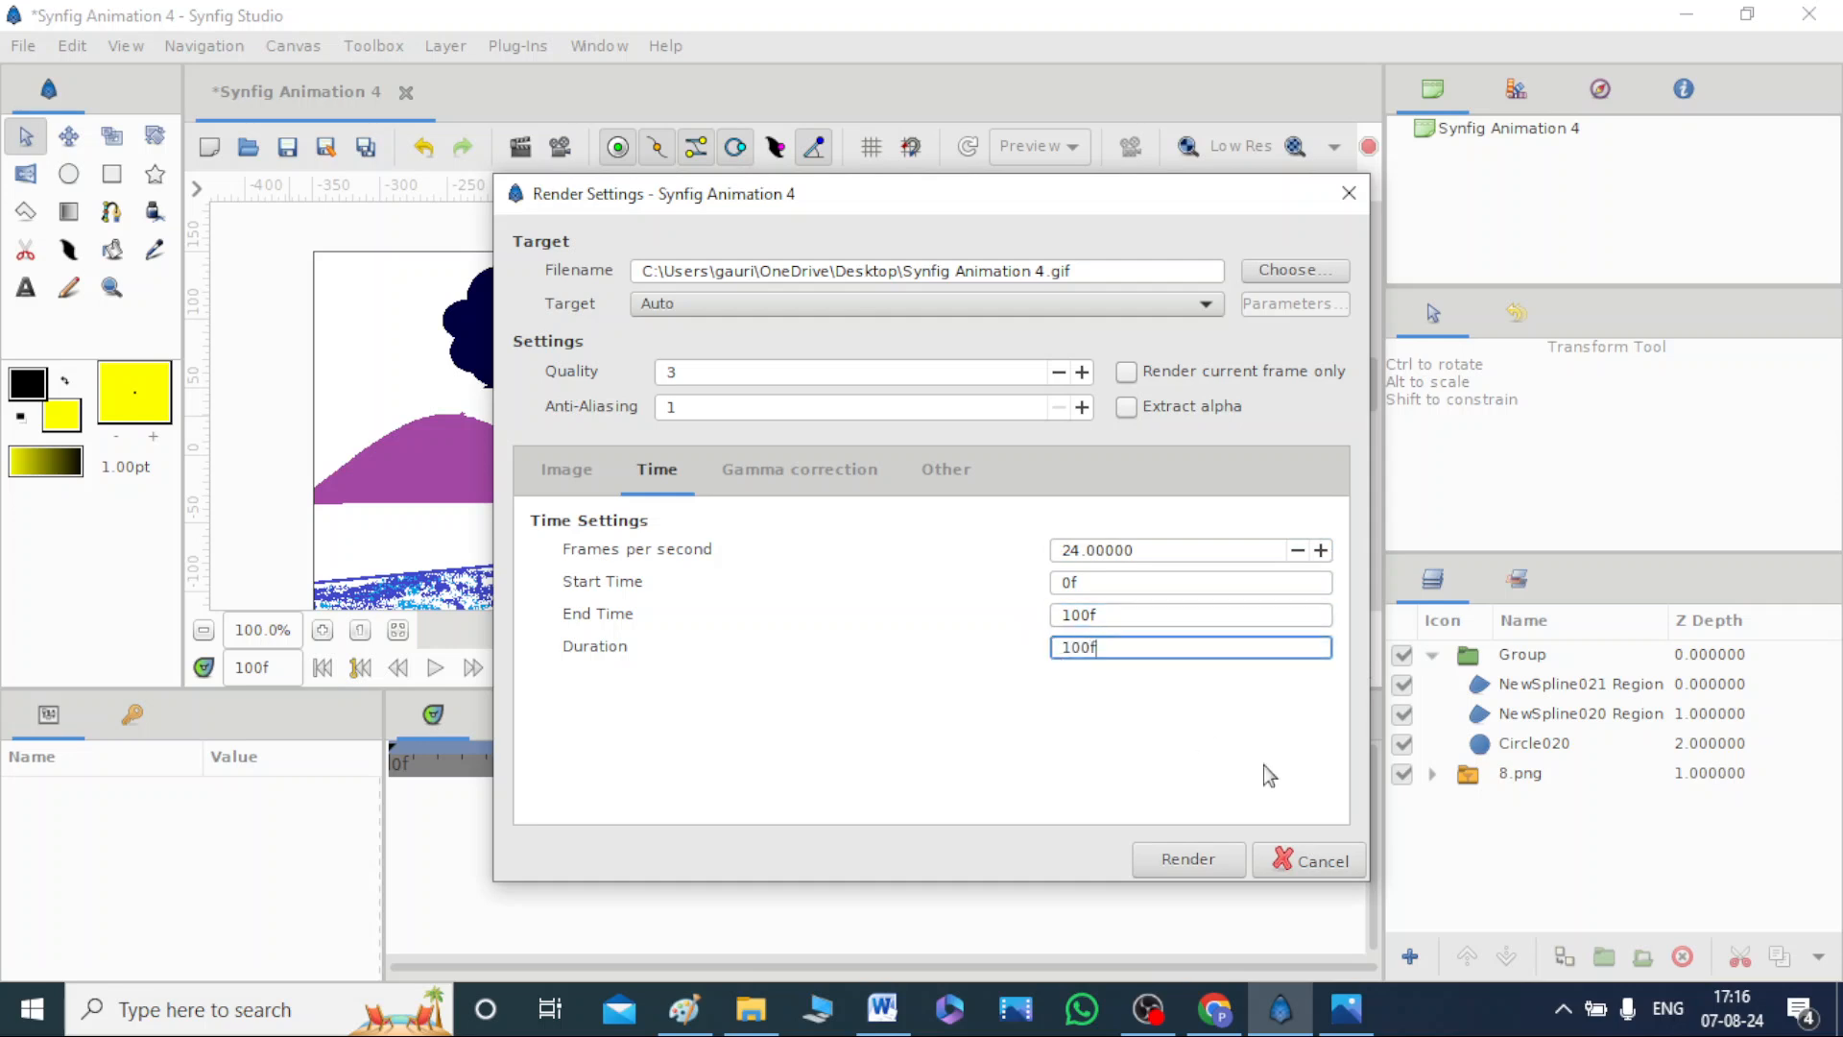
pyautogui.click(1194, 857)
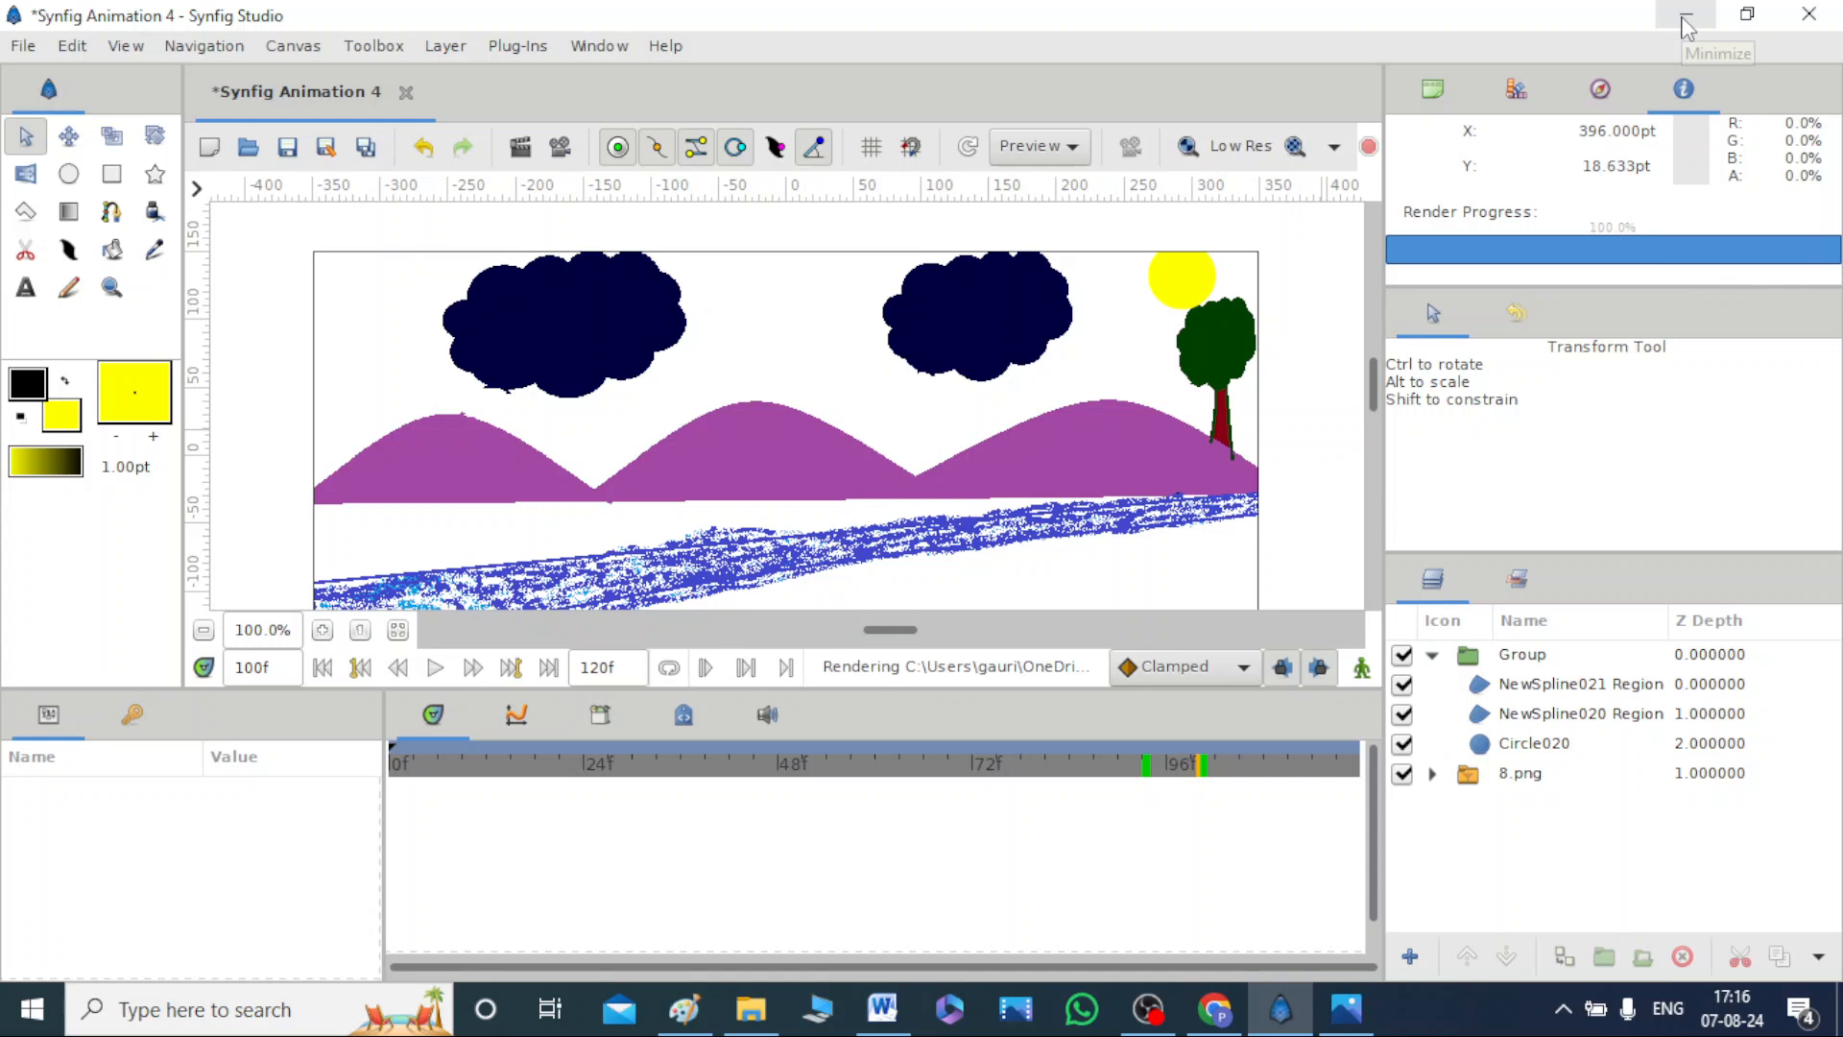
# Minimize the open windows and open the rendered Synfig Animation 4 GIF from the desktop in Photos.
pyautogui.click(1687, 21)
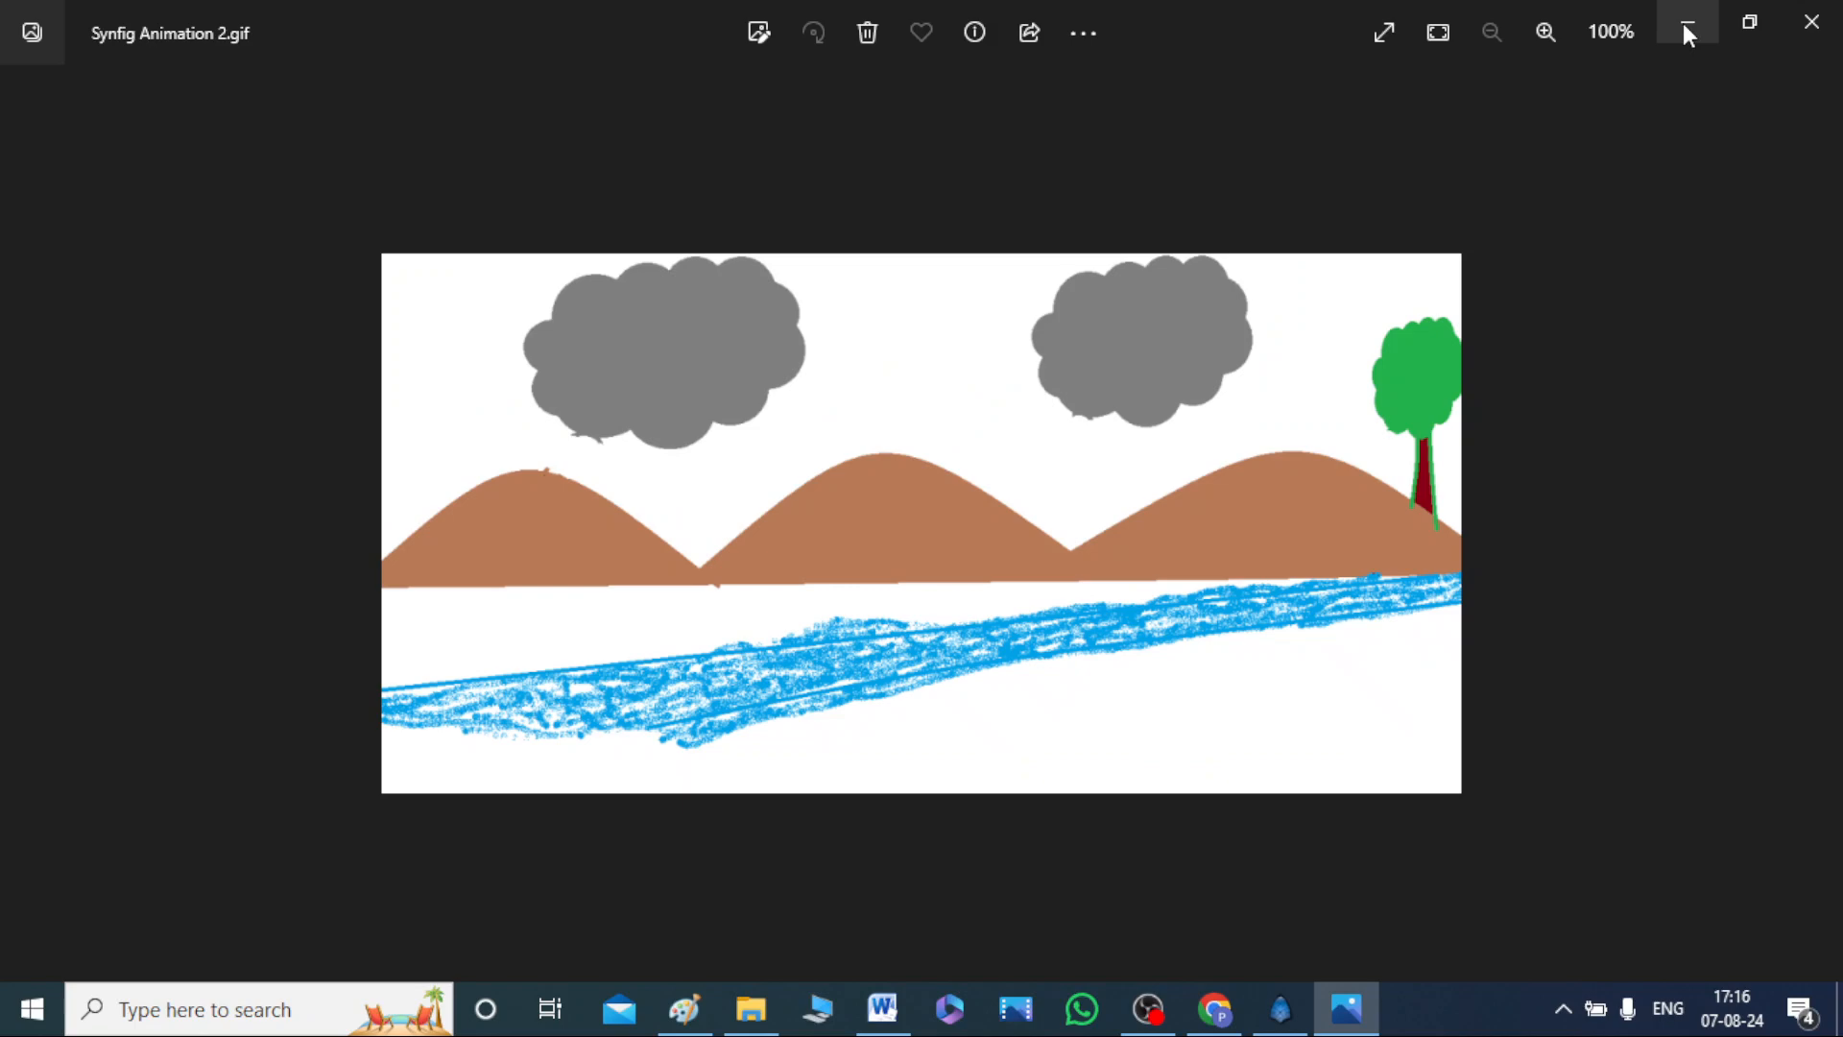
pyautogui.click(1686, 27)
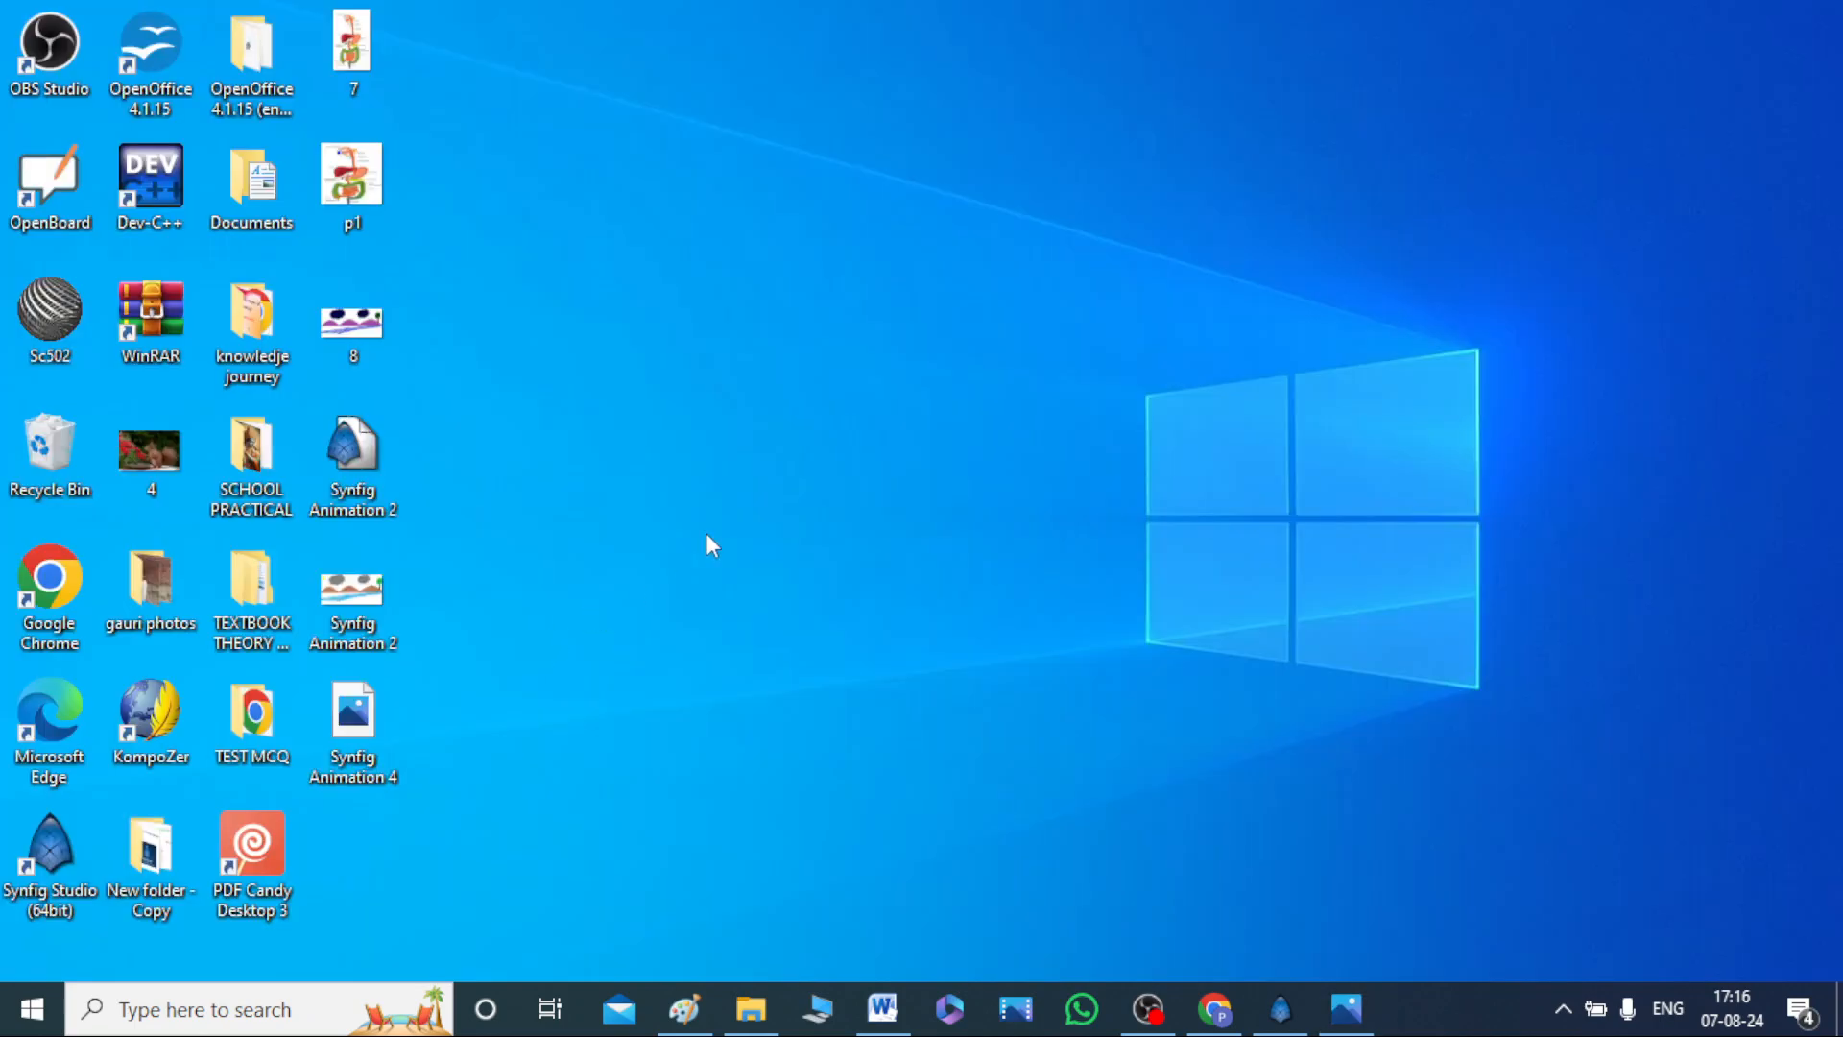
pyautogui.doubleClick(371, 742)
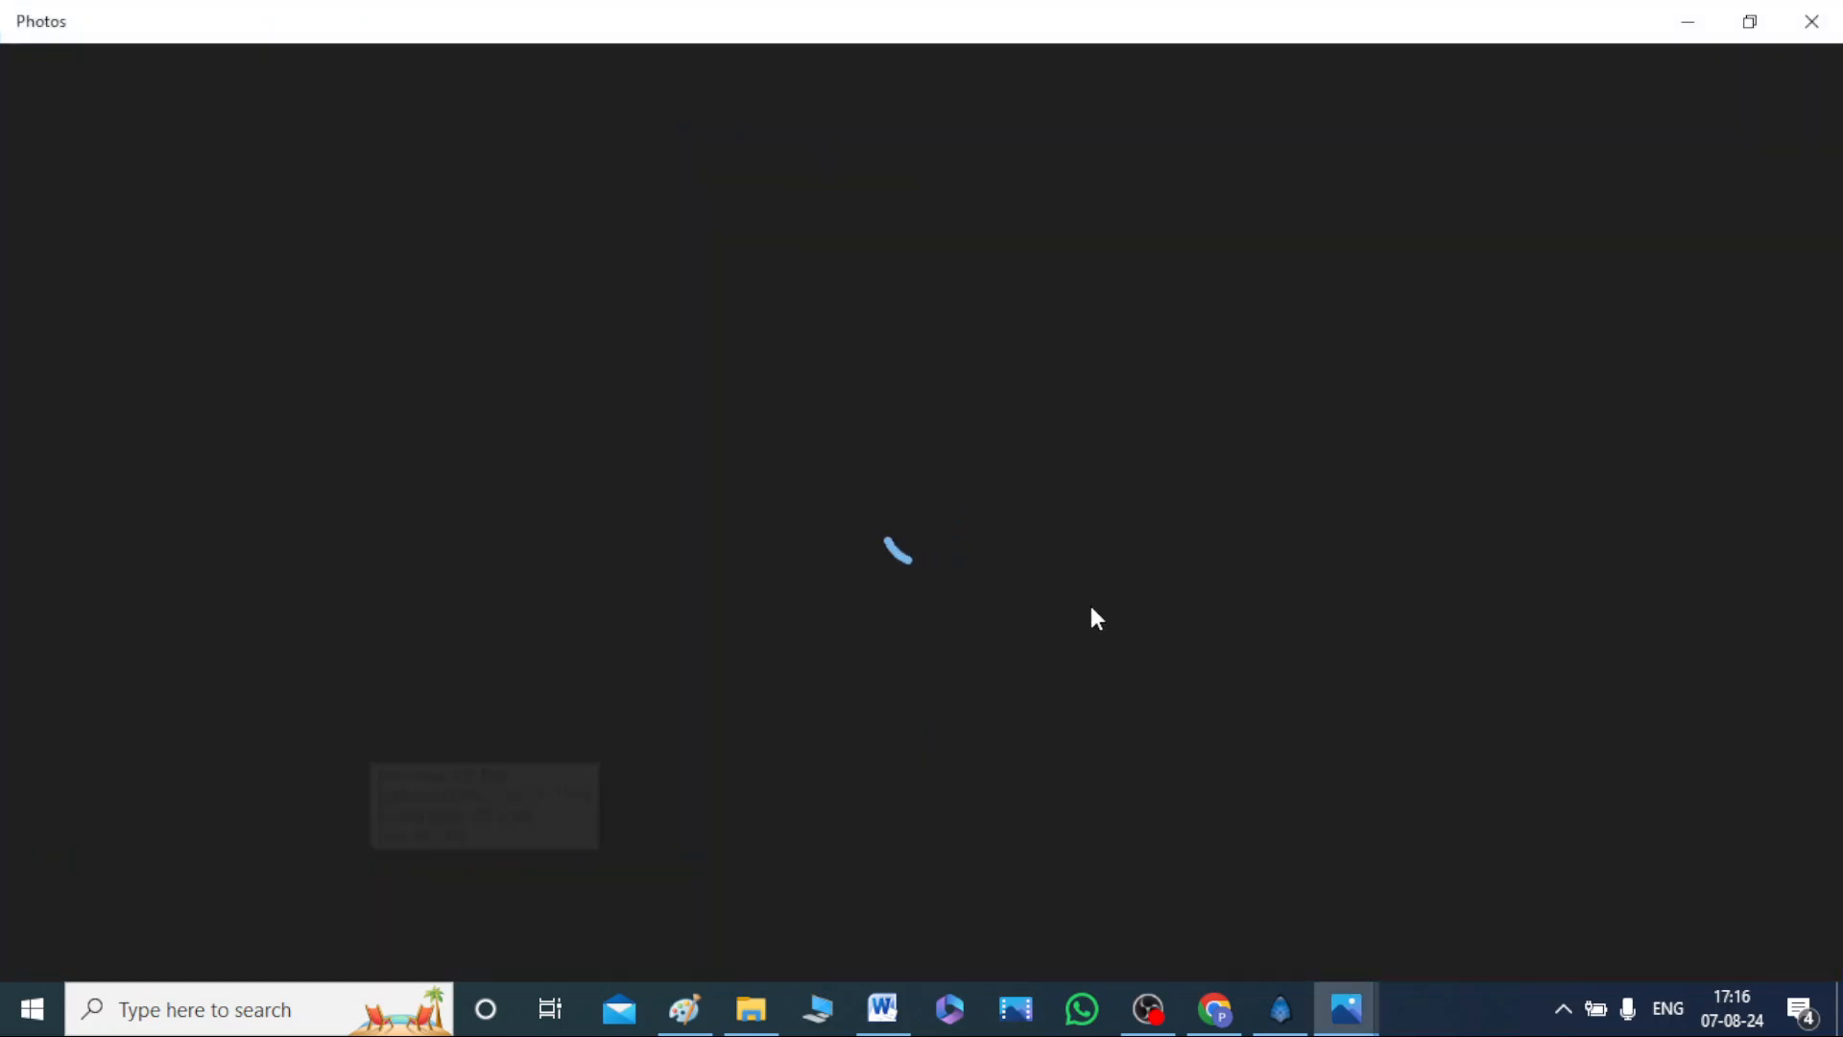